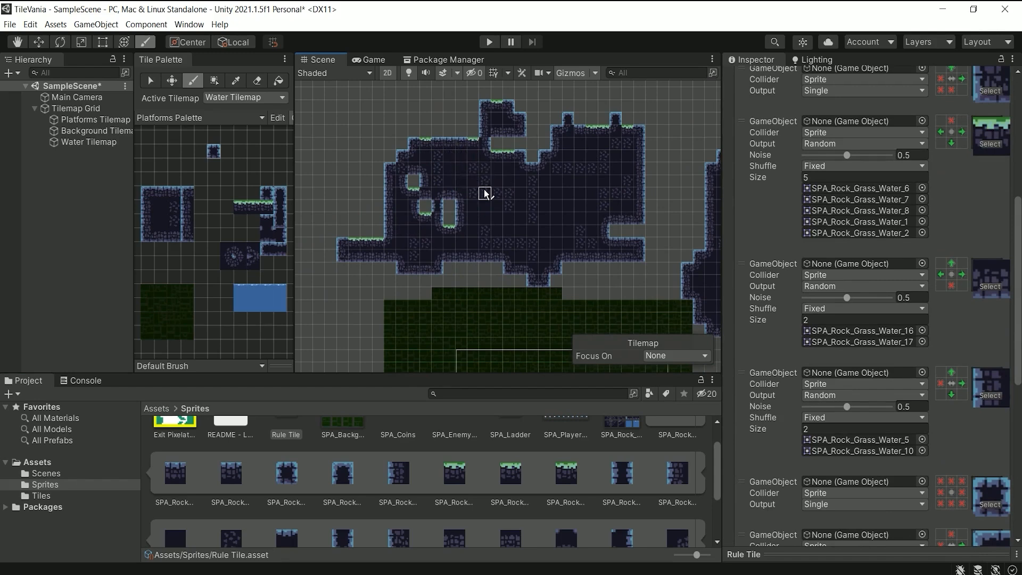
pyautogui.scroll(4, 485, 191)
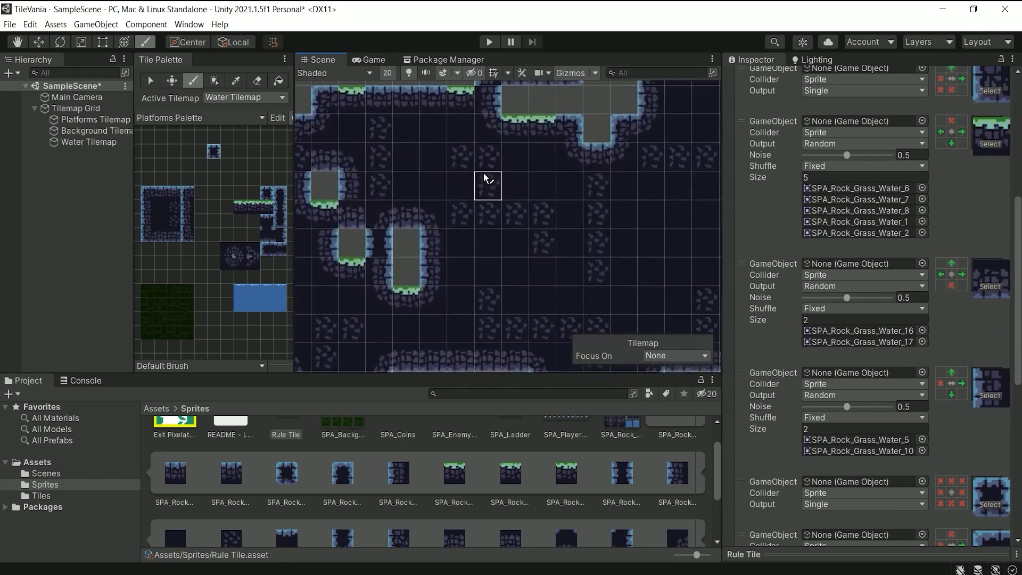
pyautogui.scroll(3, 485, 171)
pyautogui.moveTo(520, 159); pyautogui.dragTo(602, 171, button='middle')
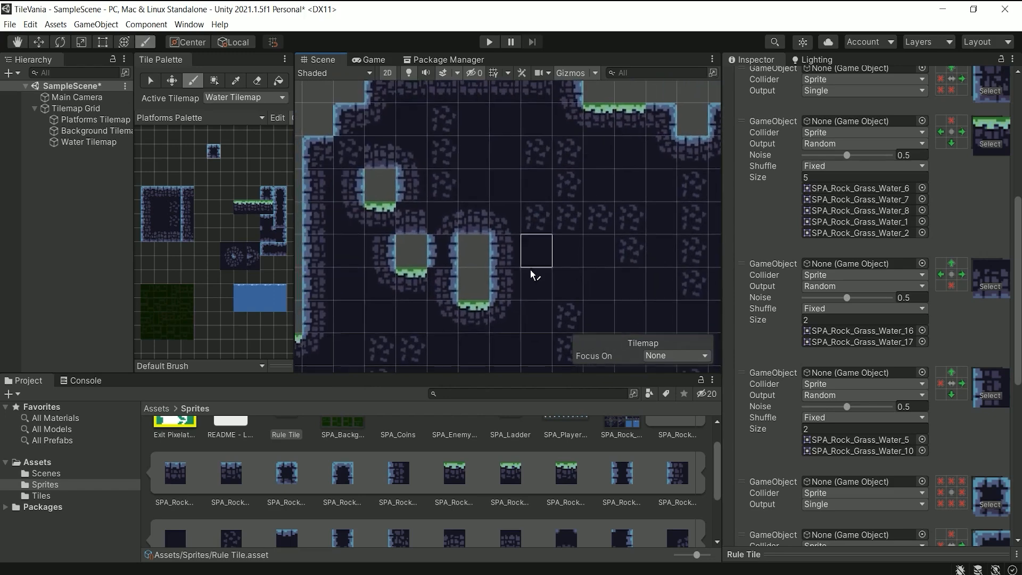
pyautogui.click(474, 252)
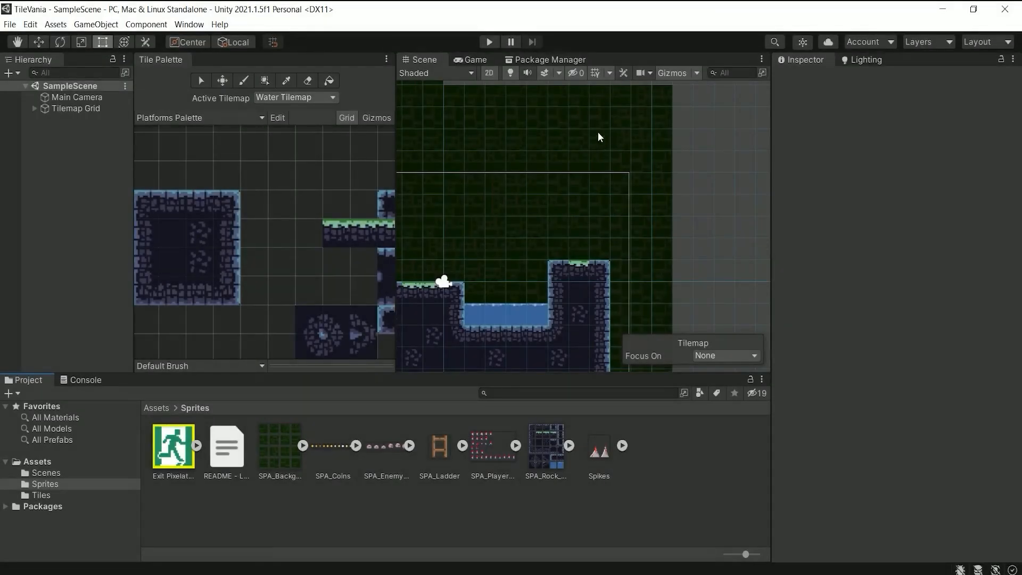
# Search the Unity package registry for "tile" and install the 2D Tilemap Extras package, version 2.0.0
pyautogui.click(572, 60)
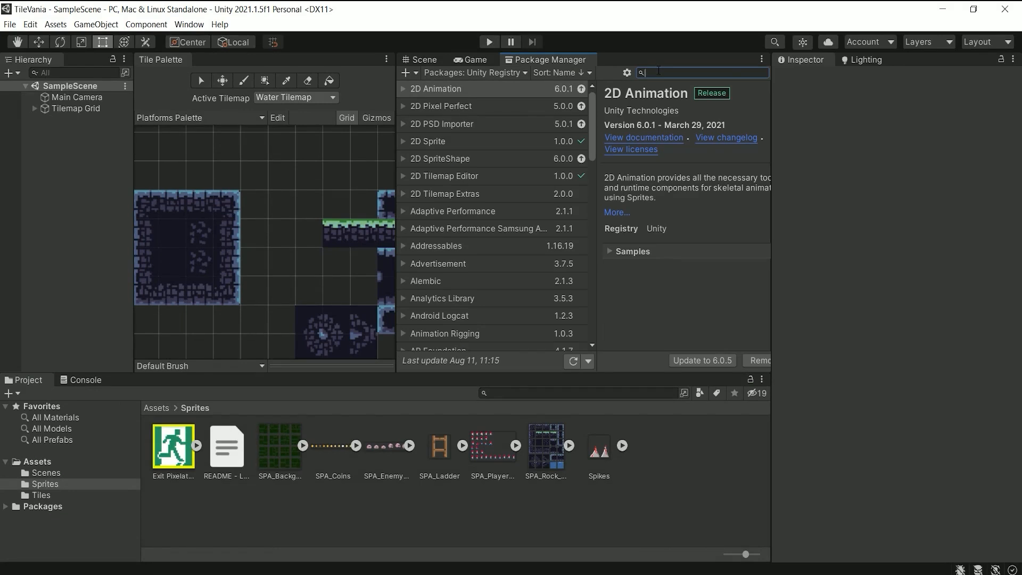
pyautogui.write('tile')
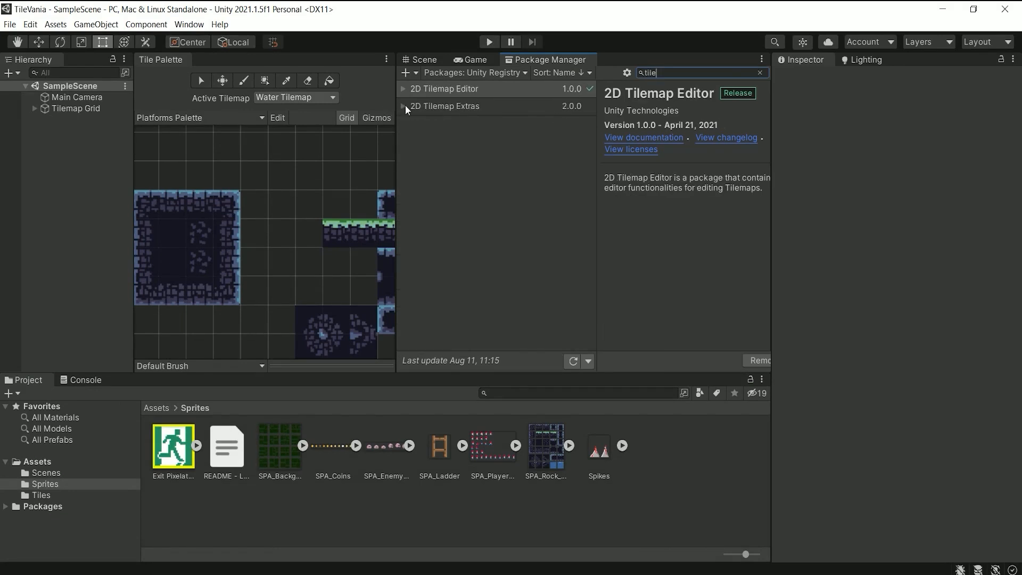
pyautogui.click(435, 107)
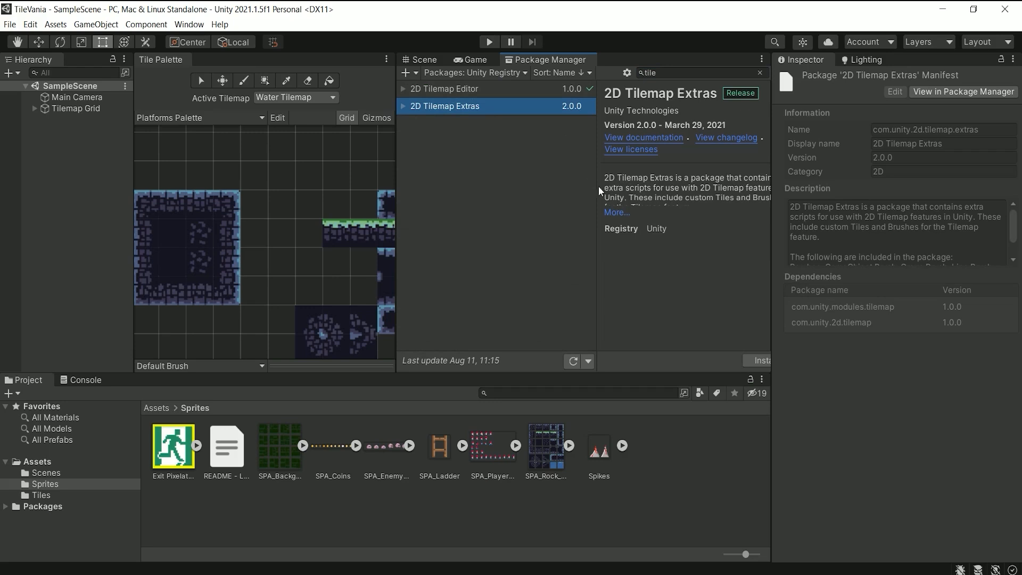
pyautogui.click(756, 362)
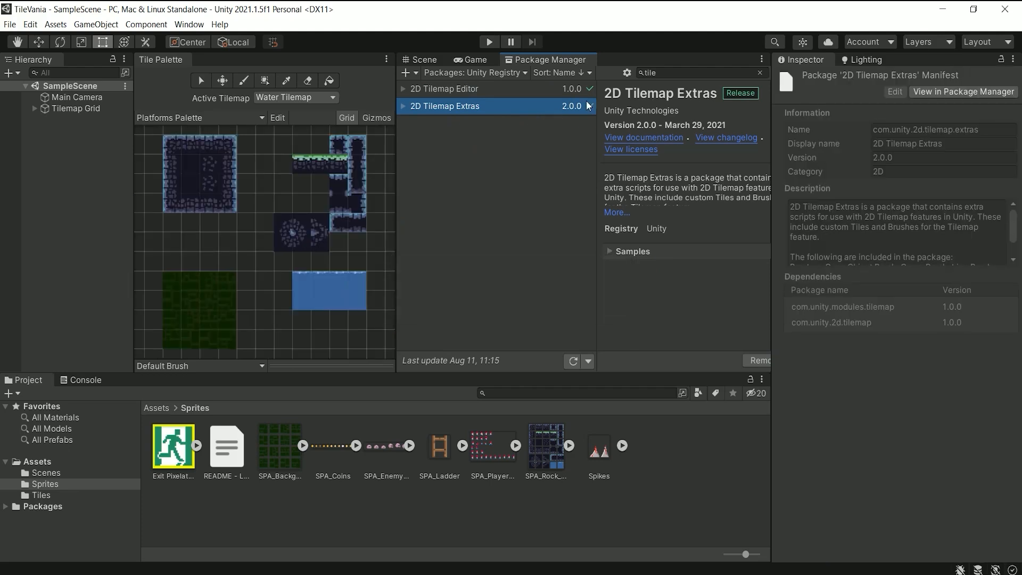
# Examine the advanced package settings, including the pre-release packages option, and close them unchanged
pyautogui.click(627, 73)
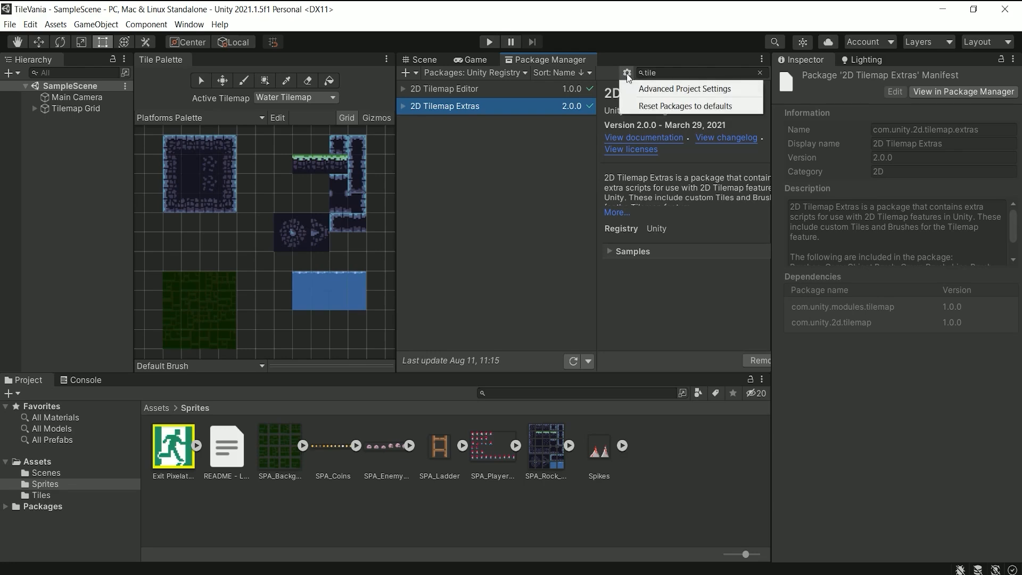
pyautogui.click(650, 89)
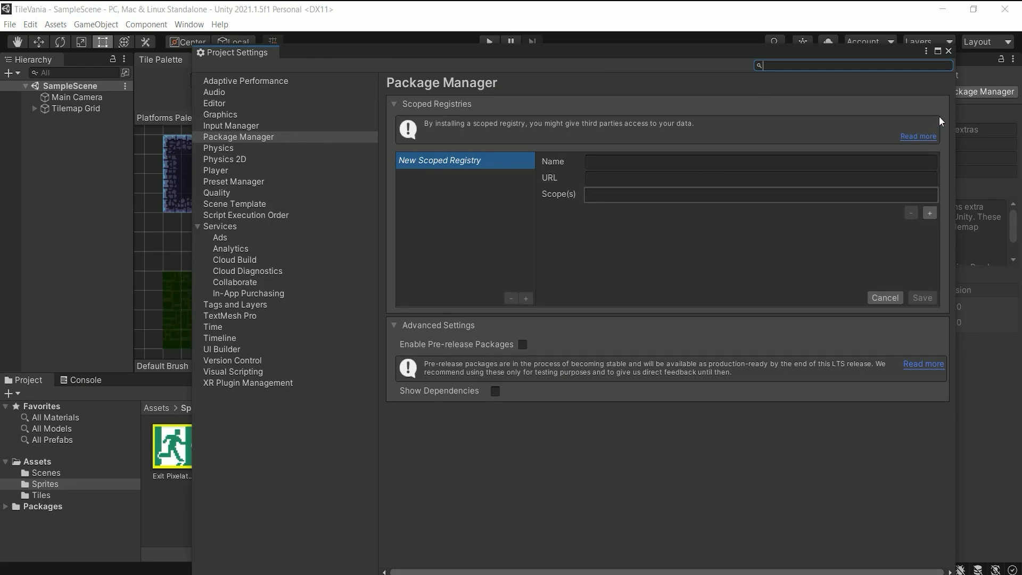
pyautogui.click(948, 51)
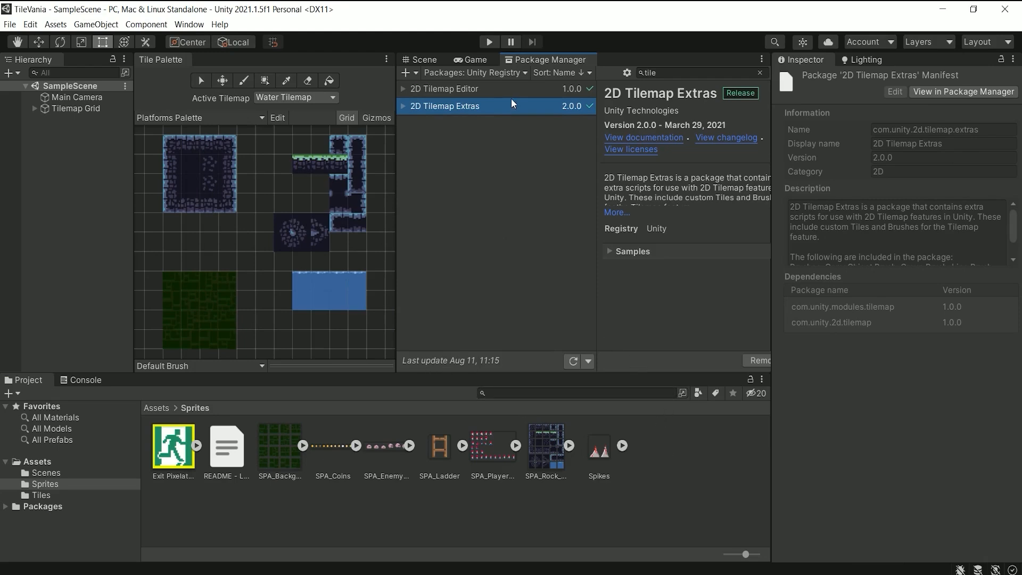
# Create a 2D rule tile asset in the Sprites folder and name it Rule Tile
pyautogui.click(417, 58)
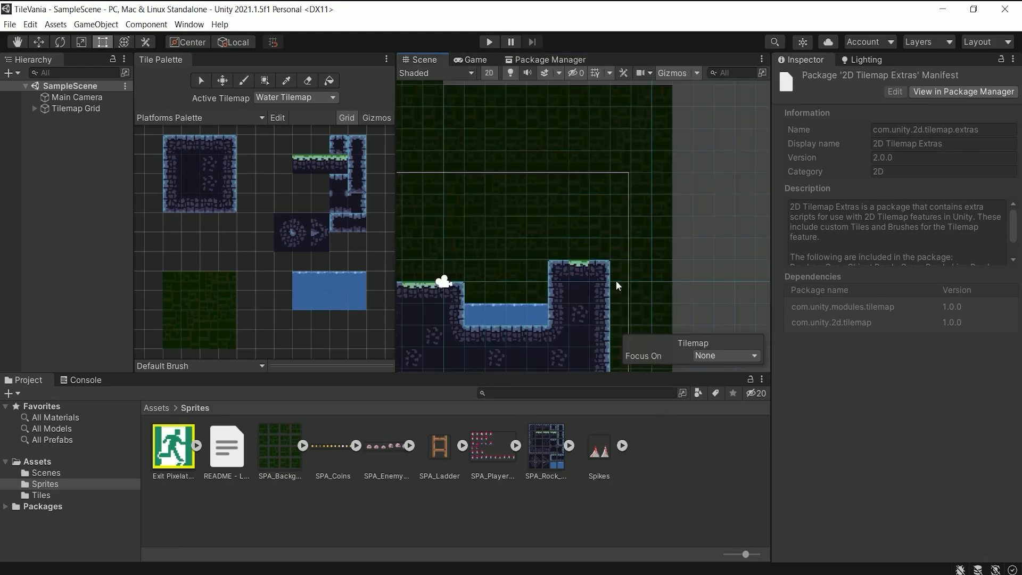
pyautogui.click(23, 483)
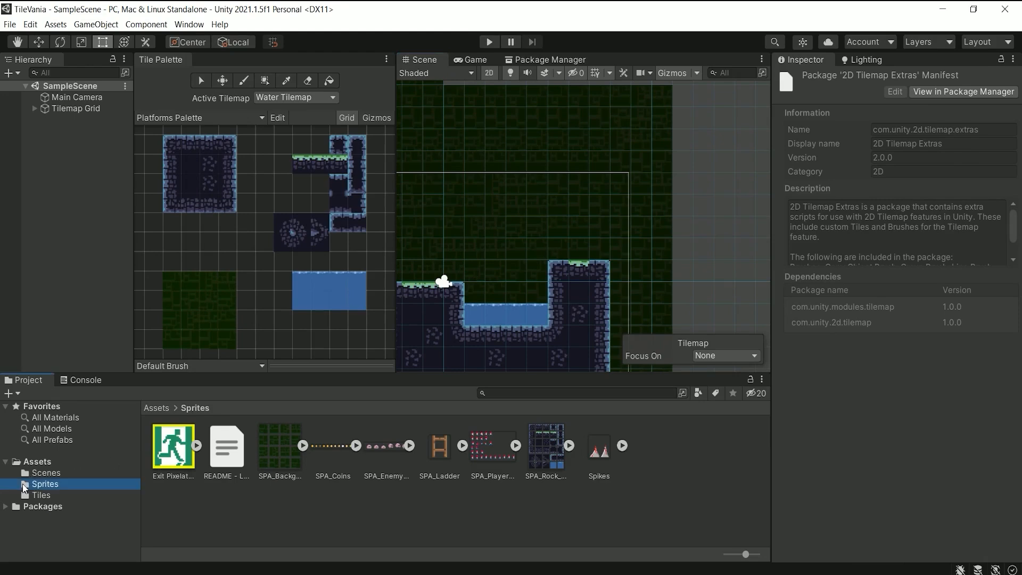
pyautogui.rightClick(684, 449)
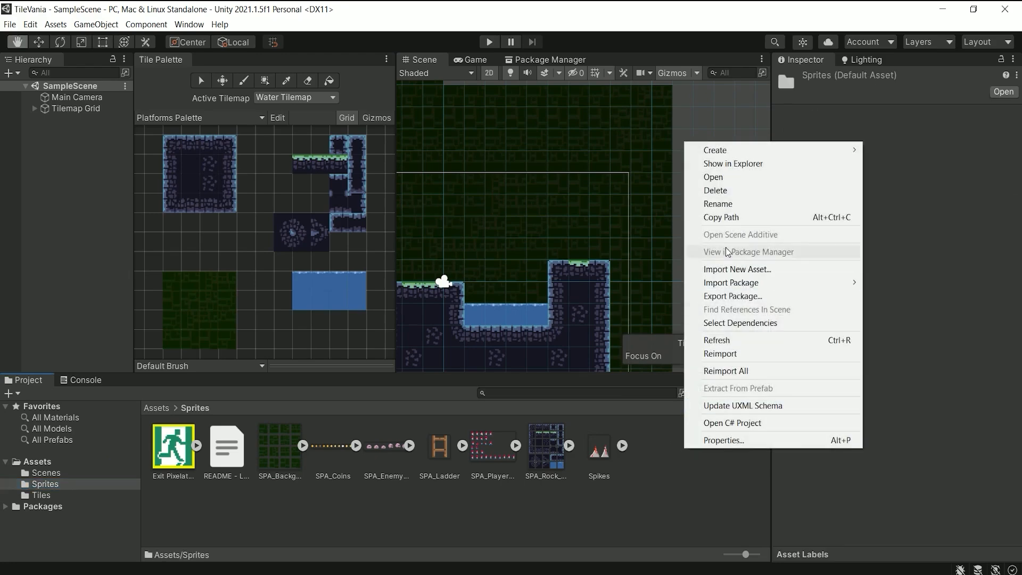
pyautogui.moveTo(746, 148)
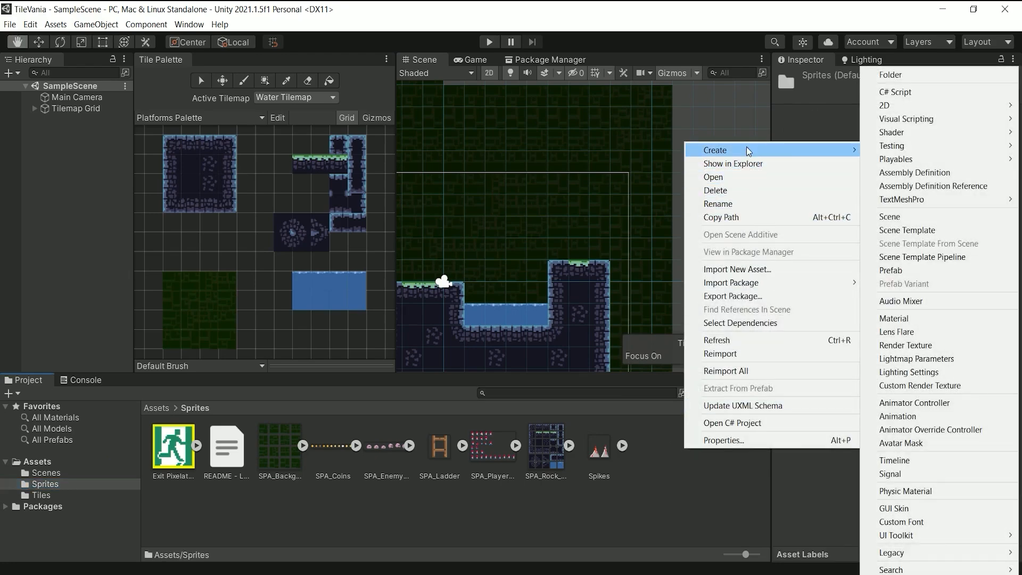
pyautogui.moveTo(930, 104)
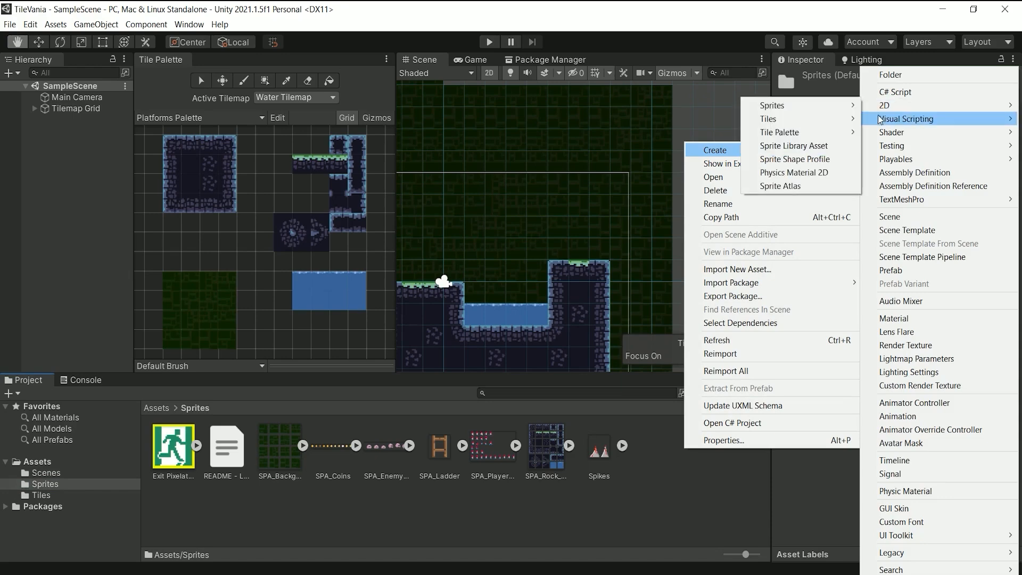
pyautogui.moveTo(833, 123)
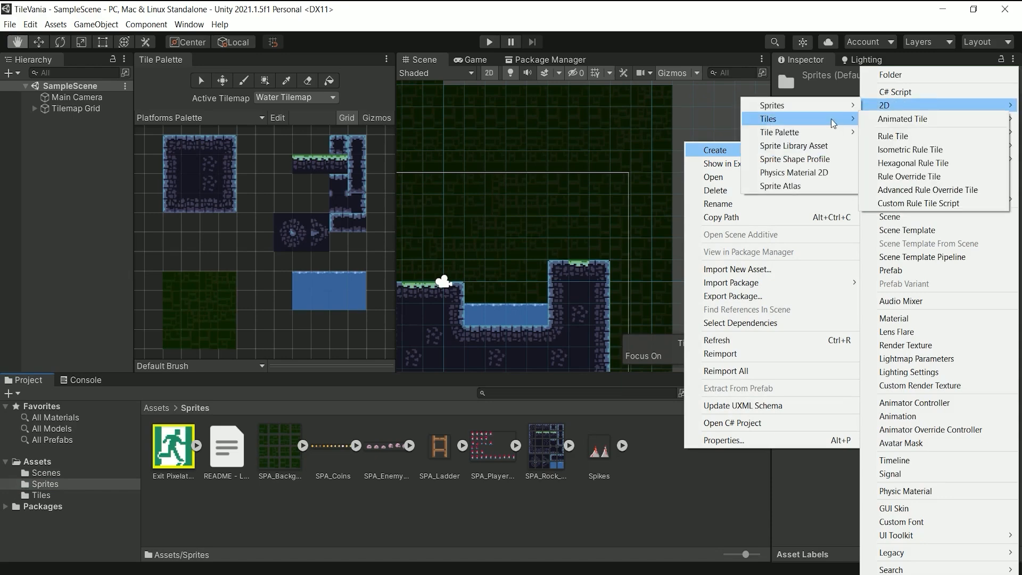
pyautogui.click(903, 137)
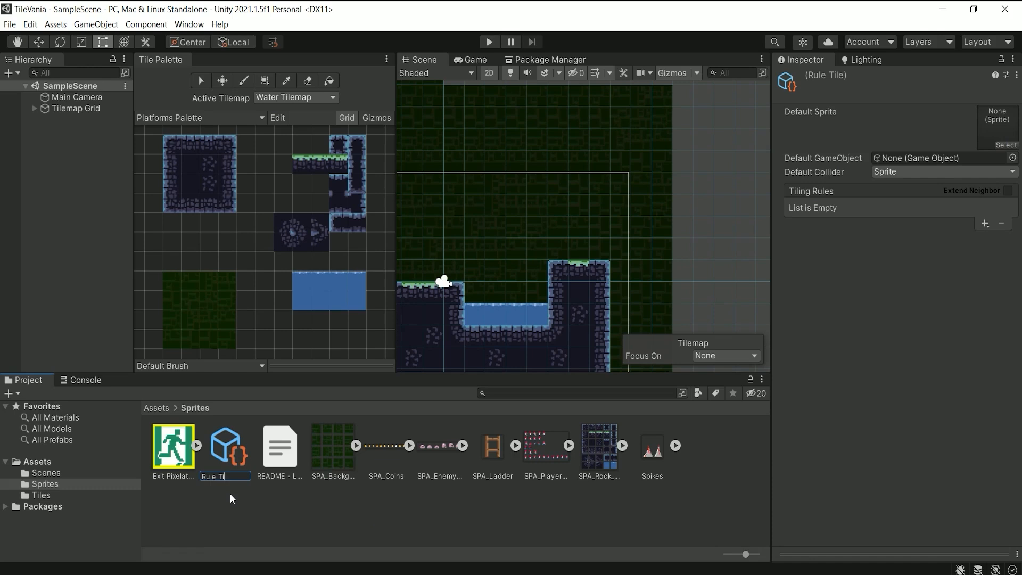
pyautogui.press('Return')
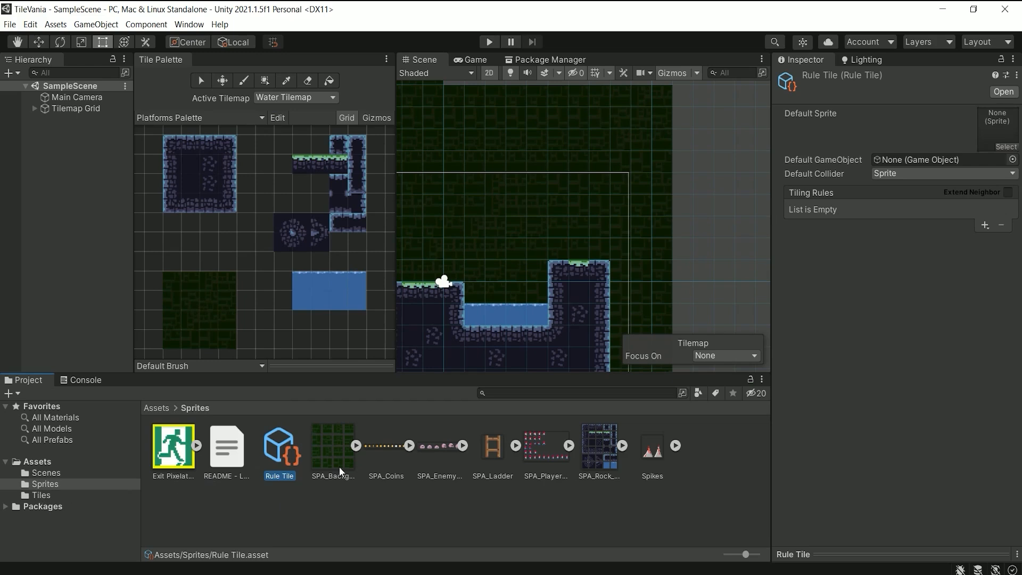
# Examine the individual sliced sprites inside the rock tileset, then collapse the tileset again
pyautogui.click(620, 446)
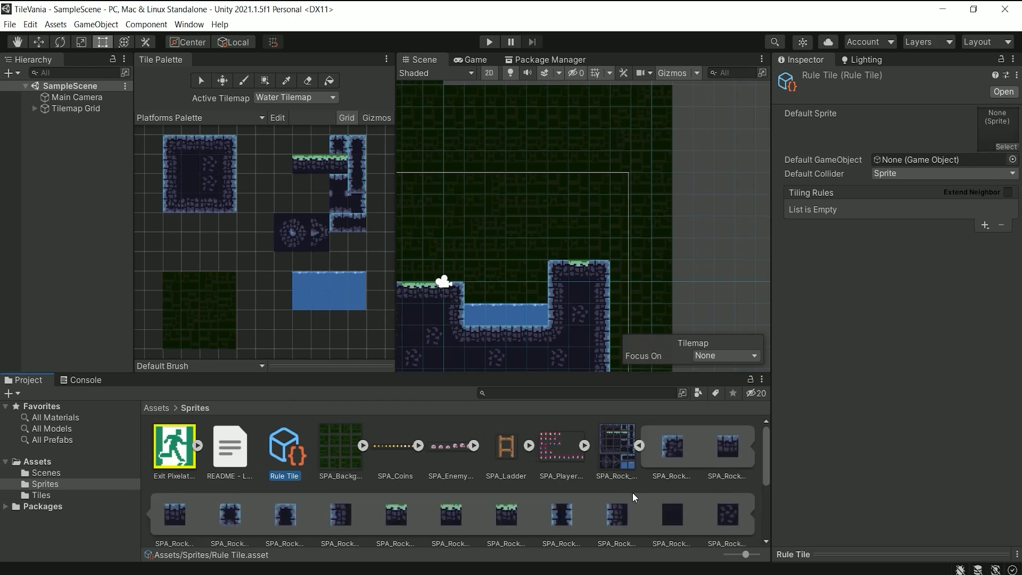
pyautogui.click(638, 445)
pyautogui.click(620, 445)
pyautogui.click(639, 446)
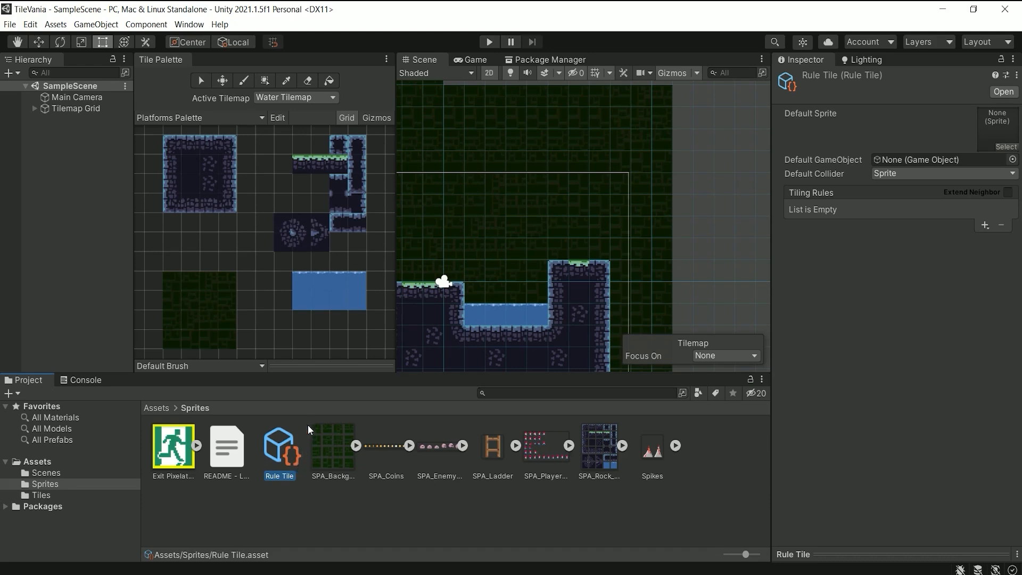
# Add the Rule Tile asset to the Platforms Palette in an empty cell above the existing tiles
pyautogui.moveTo(295, 167); pyautogui.dragTo(292, 269, button='middle')
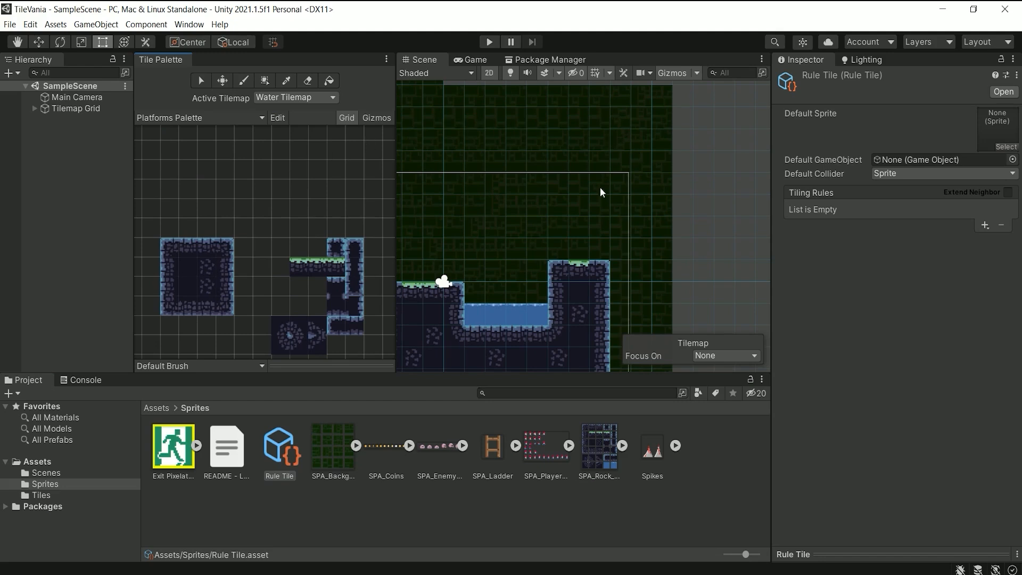
pyautogui.click(279, 448)
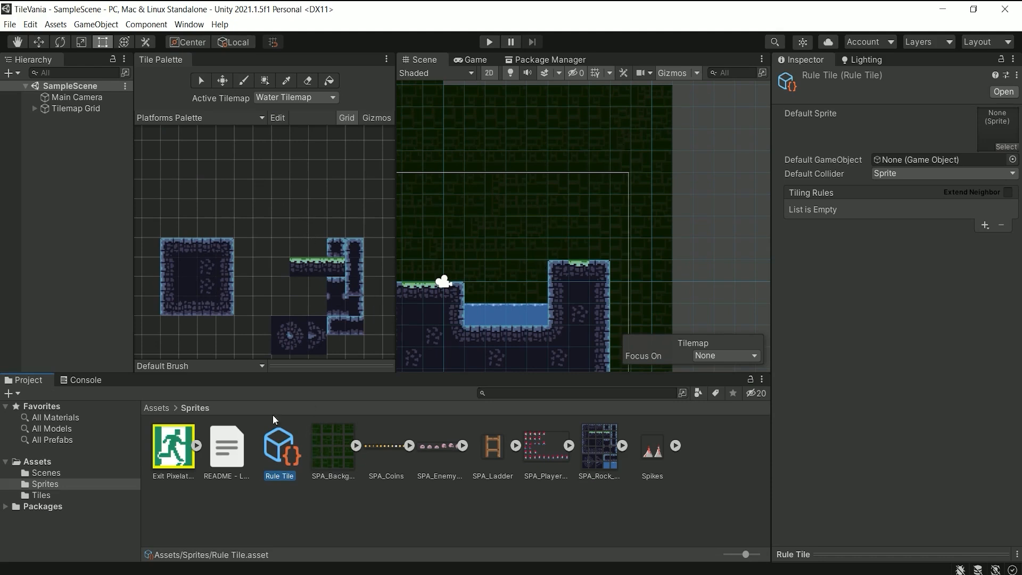
pyautogui.click(171, 118)
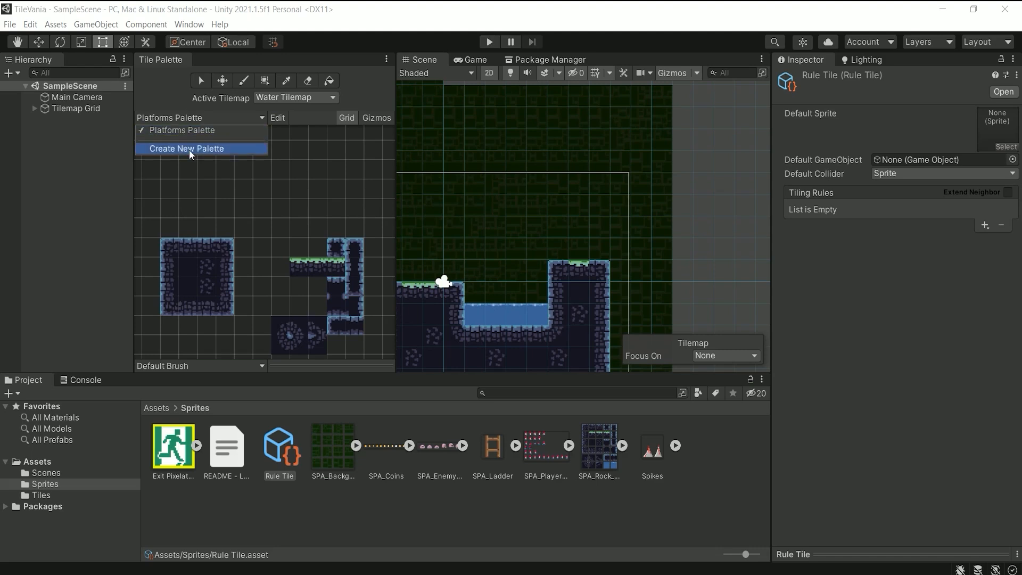
pyautogui.click(161, 104)
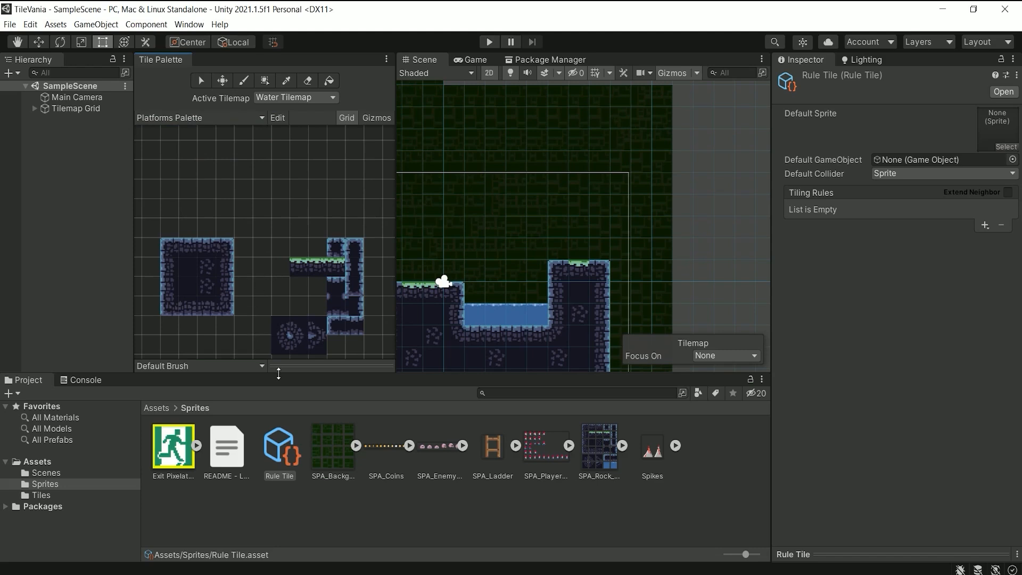
pyautogui.moveTo(273, 461); pyautogui.dragTo(266, 192)
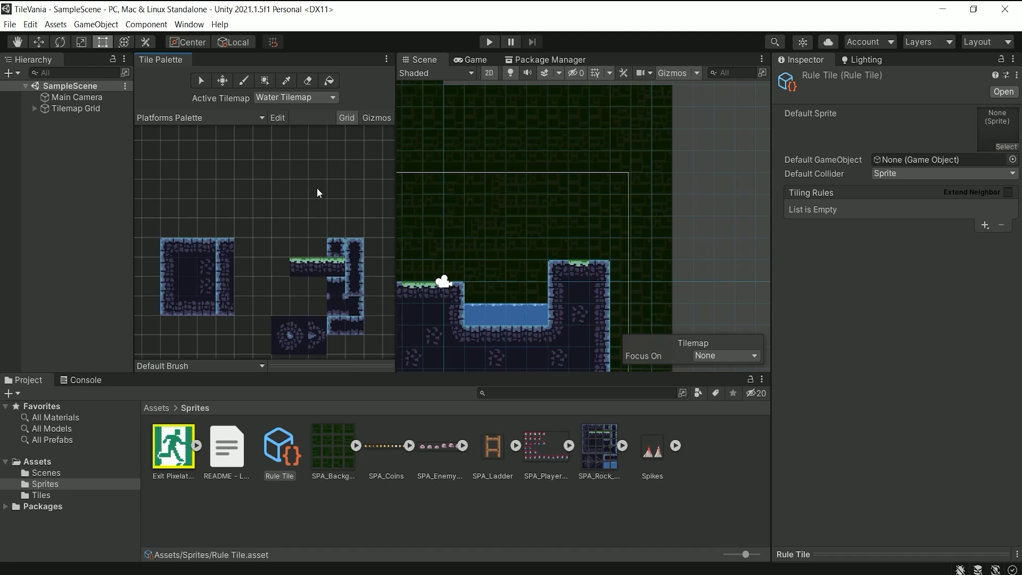
# Set the Rule Tile's default sprite to the first grass-topped rock sprite from the rock tileset
pyautogui.scroll(4, 292, 187)
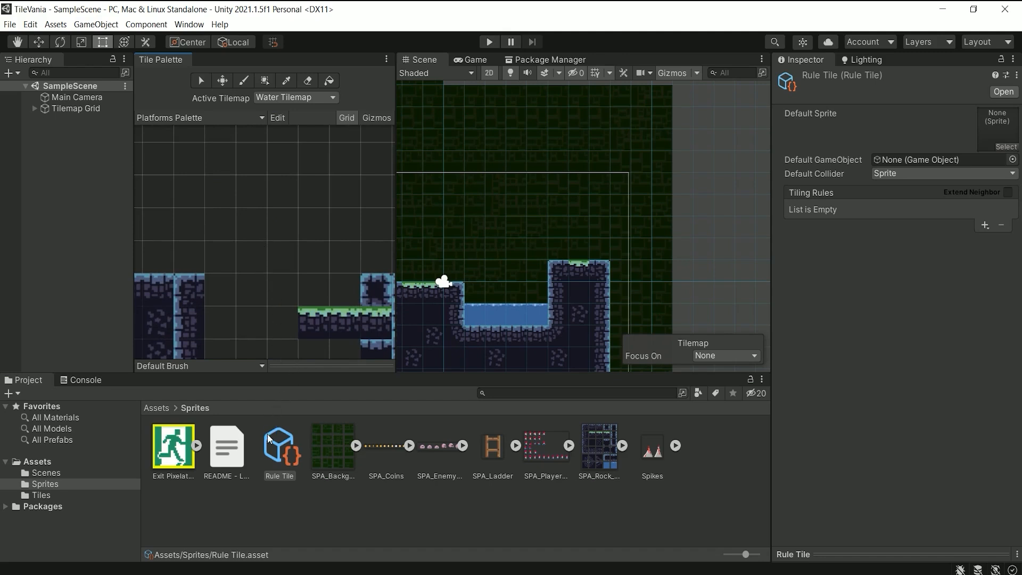
pyautogui.click(273, 451)
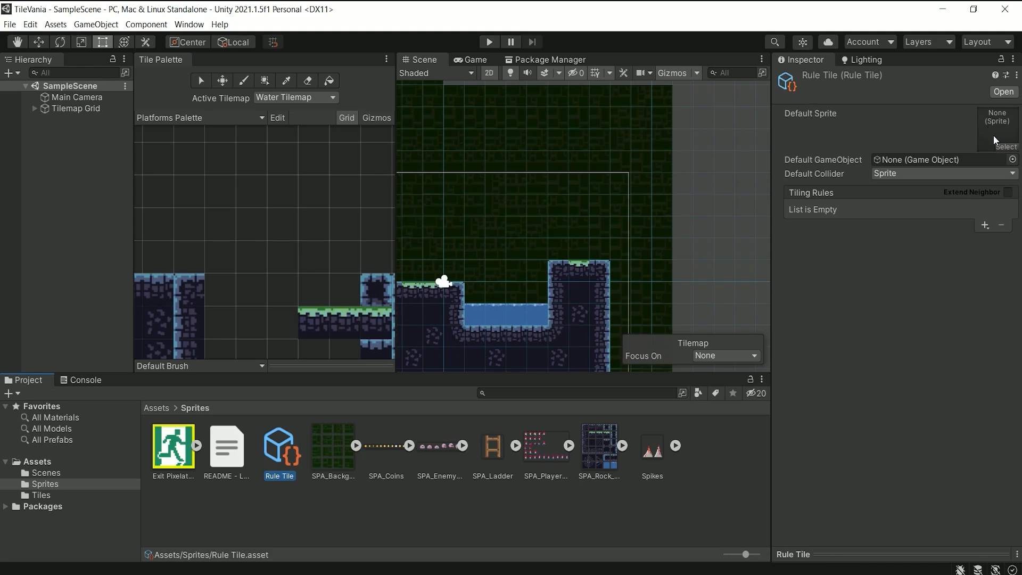
pyautogui.click(1006, 148)
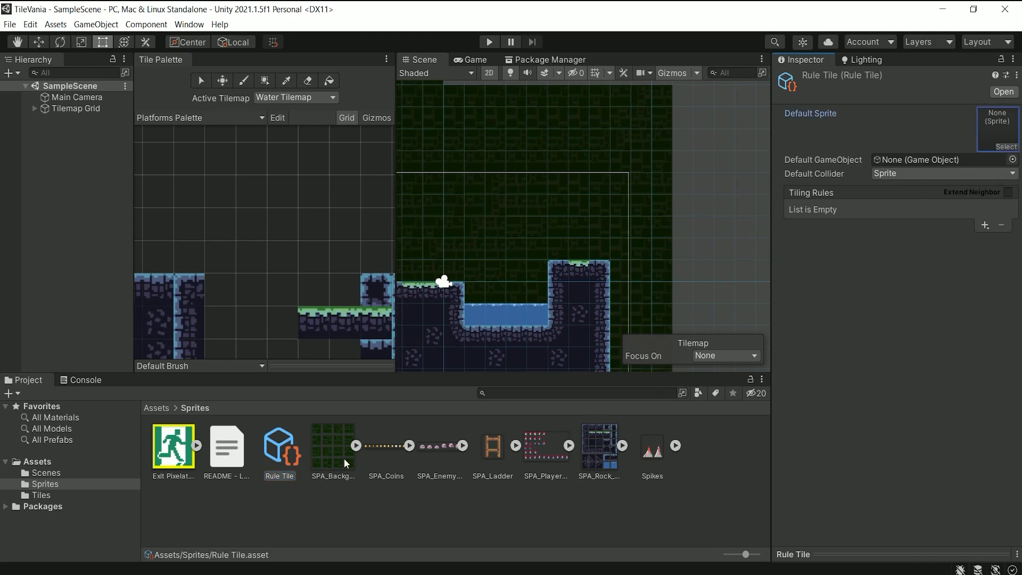
pyautogui.click(622, 446)
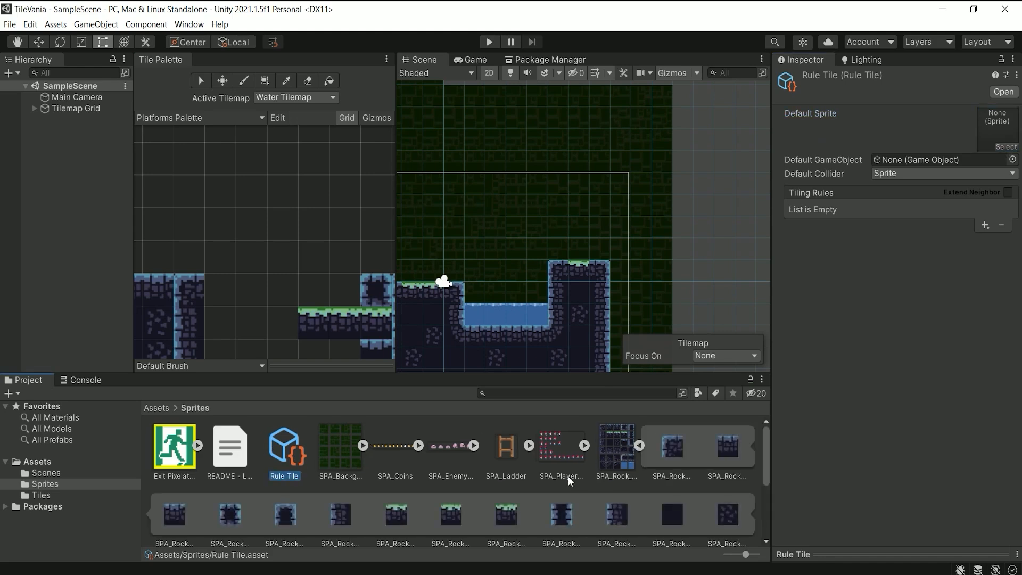
pyautogui.scroll(-1, 557, 482)
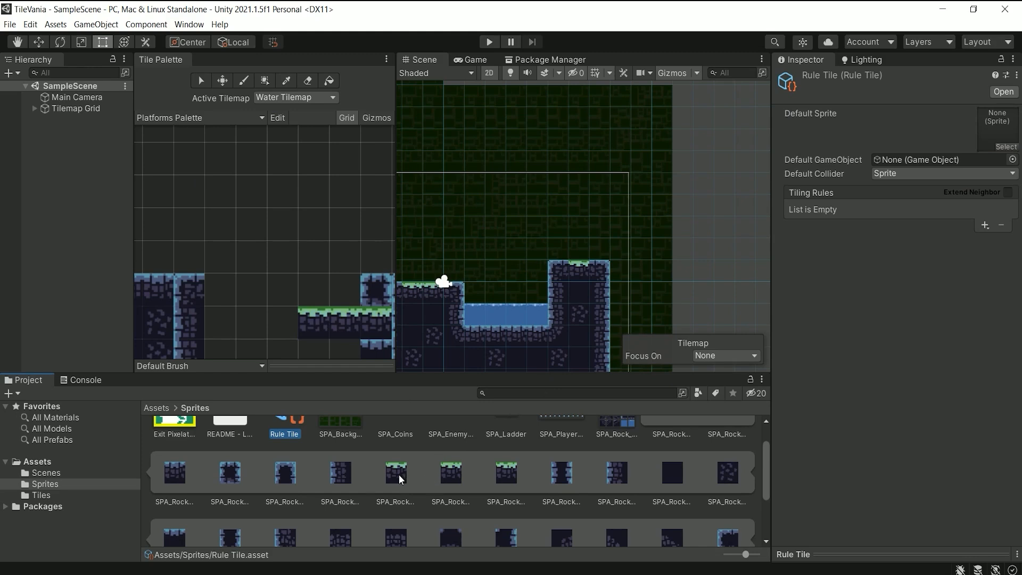
pyautogui.moveTo(398, 475); pyautogui.dragTo(1005, 134)
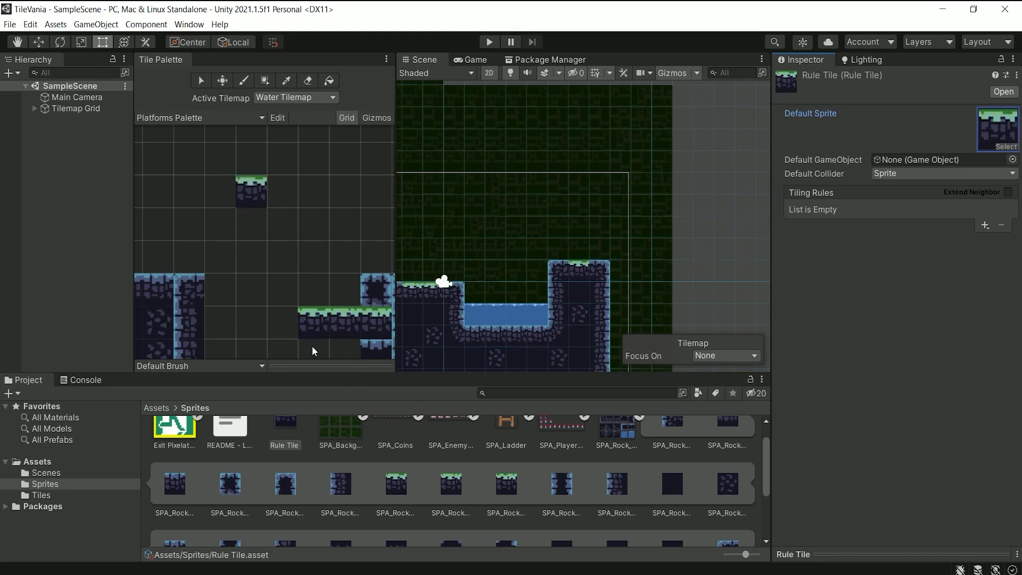
# Paint an irregular block of the rule tile, about 11 cells wide and 7 high, on the Water Tilemap beyond the background's upper corner
pyautogui.click(254, 194)
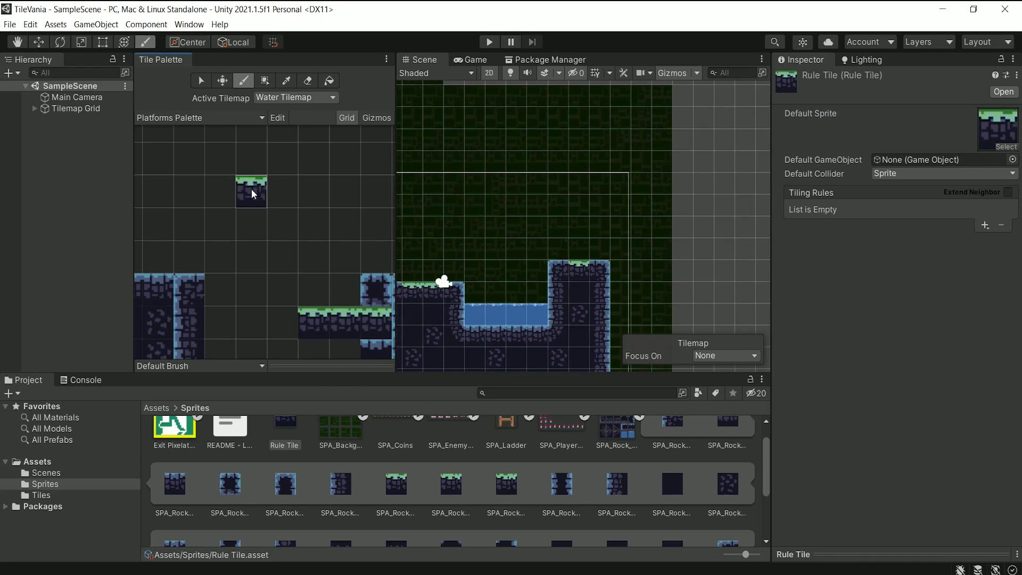
pyautogui.moveTo(665, 191); pyautogui.dragTo(521, 298, button='middle')
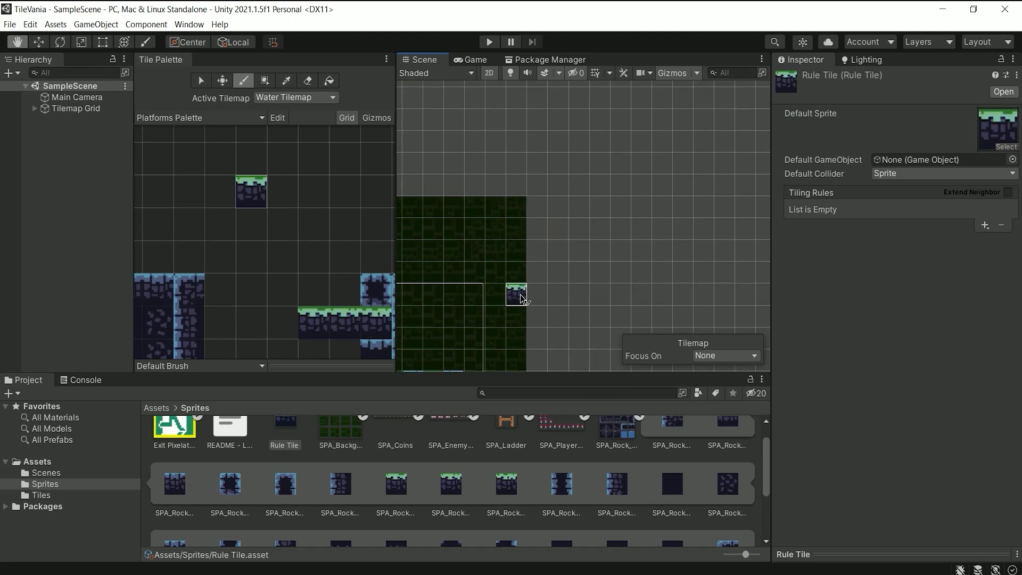
pyautogui.moveTo(578, 145)
pyautogui.mouseDown()
pyautogui.moveTo(696, 176)
pyautogui.moveTo(611, 145)
pyautogui.moveTo(551, 142)
pyautogui.moveTo(666, 151)
pyautogui.moveTo(662, 121)
pyautogui.moveTo(642, 164)
pyautogui.moveTo(645, 142)
pyautogui.moveTo(556, 165)
pyautogui.moveTo(681, 187)
pyautogui.moveTo(663, 165)
pyautogui.moveTo(652, 229)
pyautogui.moveTo(618, 228)
pyautogui.moveTo(622, 253)
pyautogui.moveTo(677, 234)
pyautogui.moveTo(612, 255)
pyautogui.moveTo(596, 229)
pyautogui.moveTo(537, 229)
pyautogui.mouseUp()
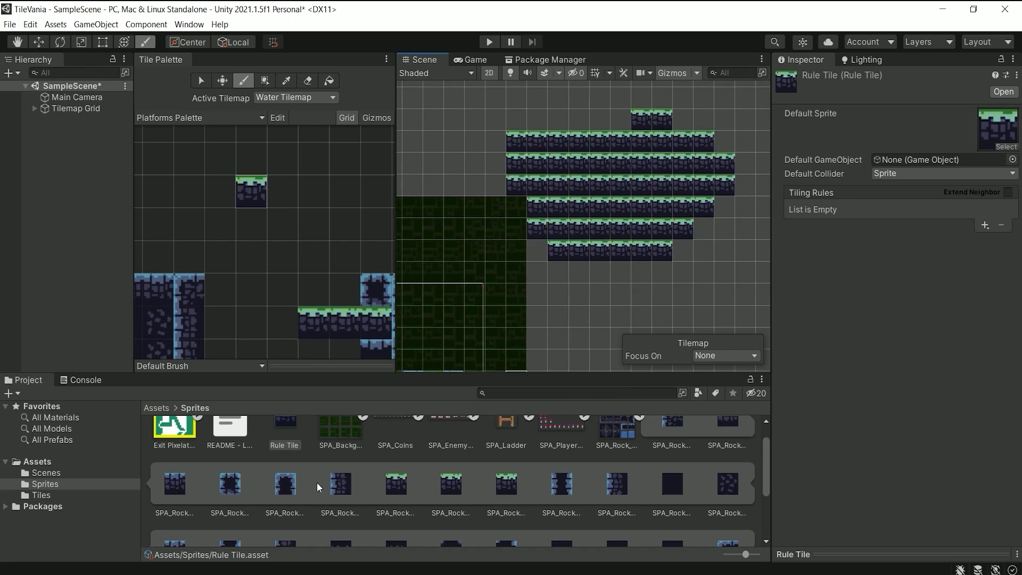
pyautogui.scroll(1, 298, 460)
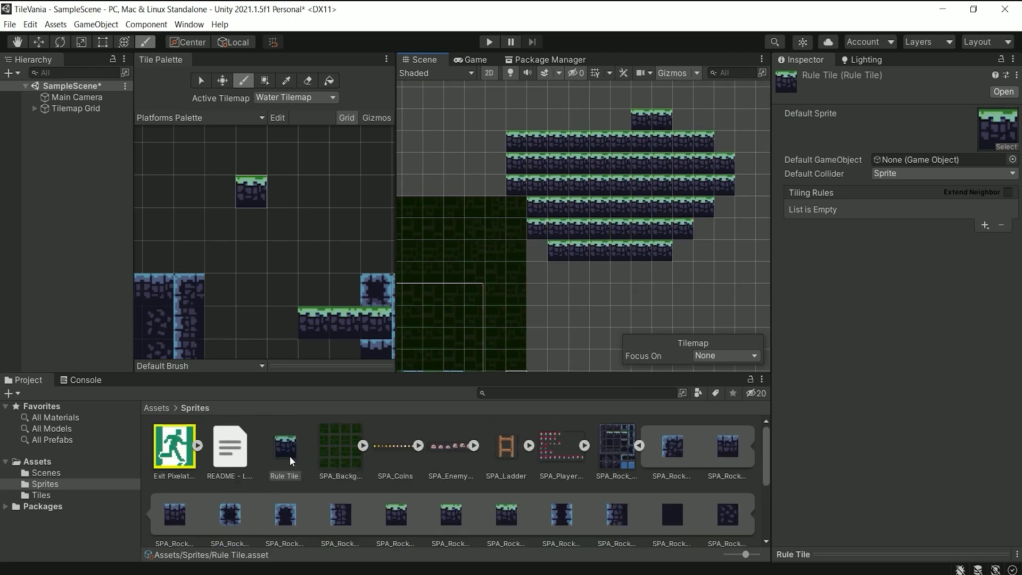
# Add a first tiling rule to the Rule Tile asset and assign it the plain dark rock sprite
pyautogui.click(285, 449)
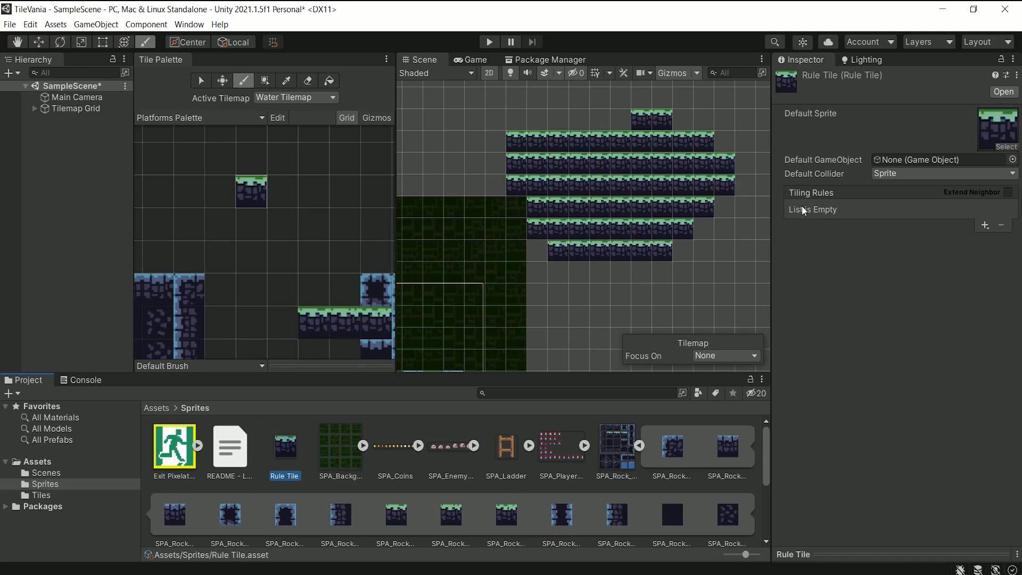
pyautogui.click(985, 226)
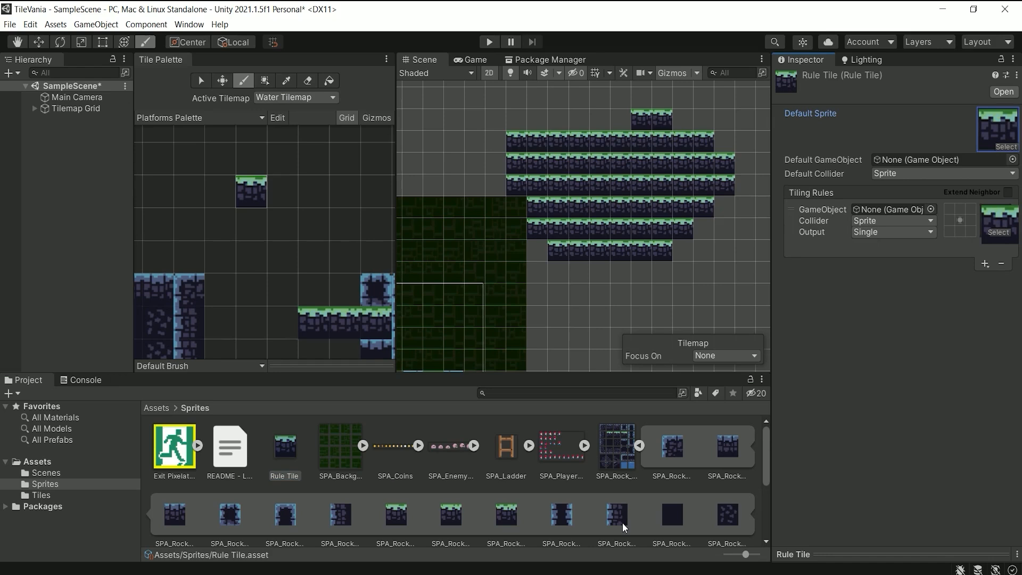
pyautogui.scroll(-2, 625, 527)
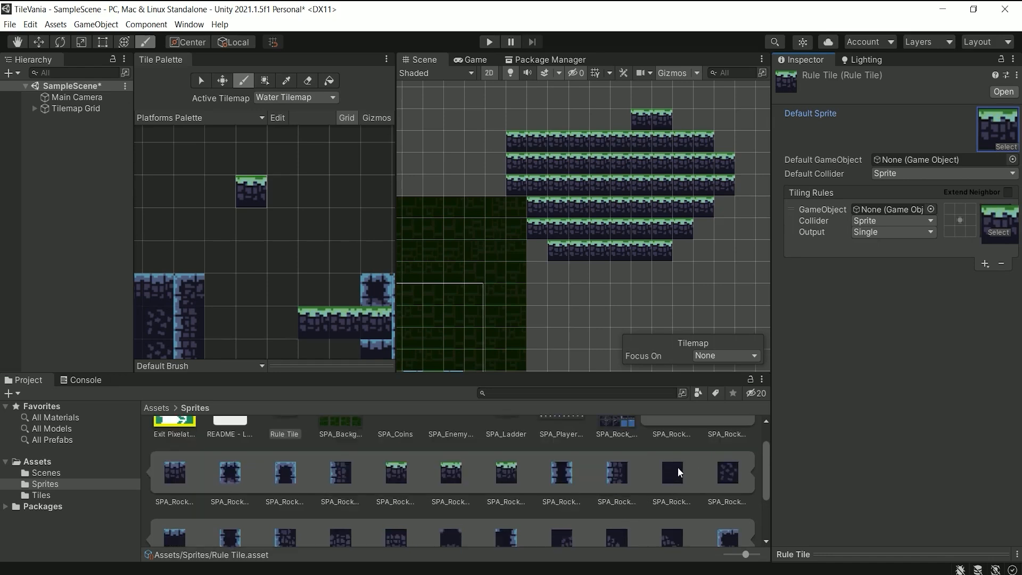
pyautogui.moveTo(223, 254); pyautogui.dragTo(351, 157, button='middle')
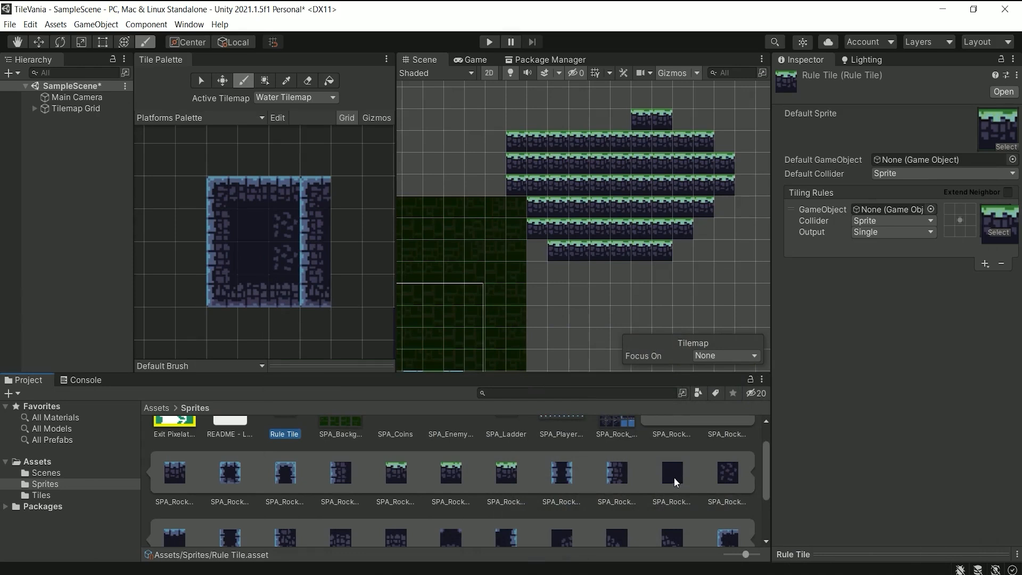
pyautogui.moveTo(672, 477)
pyautogui.mouseDown()
pyautogui.moveTo(762, 395)
pyautogui.moveTo(1007, 225)
pyautogui.mouseUp()
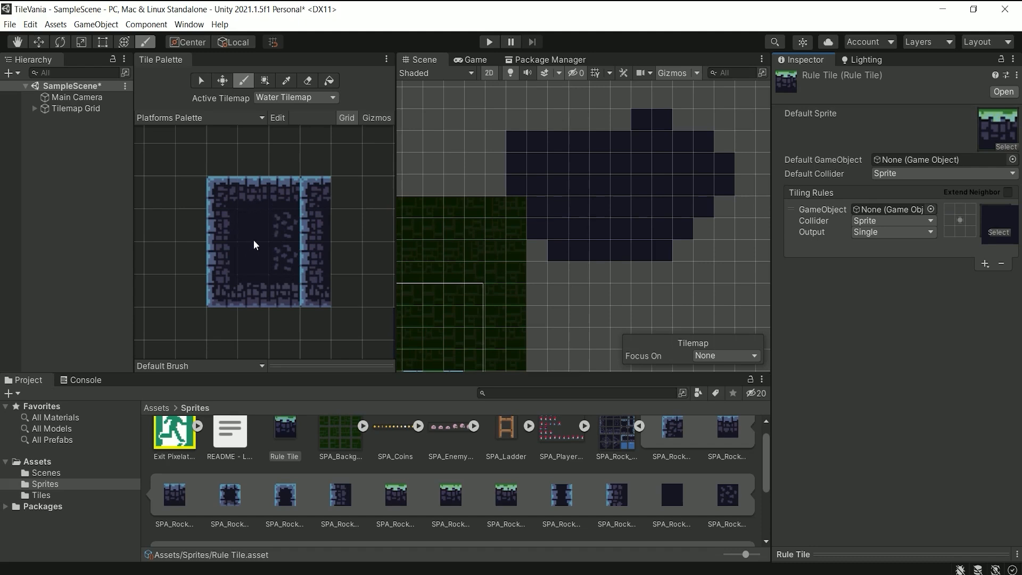
# Try the green-arrow and red-cross conditions on the first rule's upper-left neighbour cell, and clear that cell again
pyautogui.scroll(1, 256, 240)
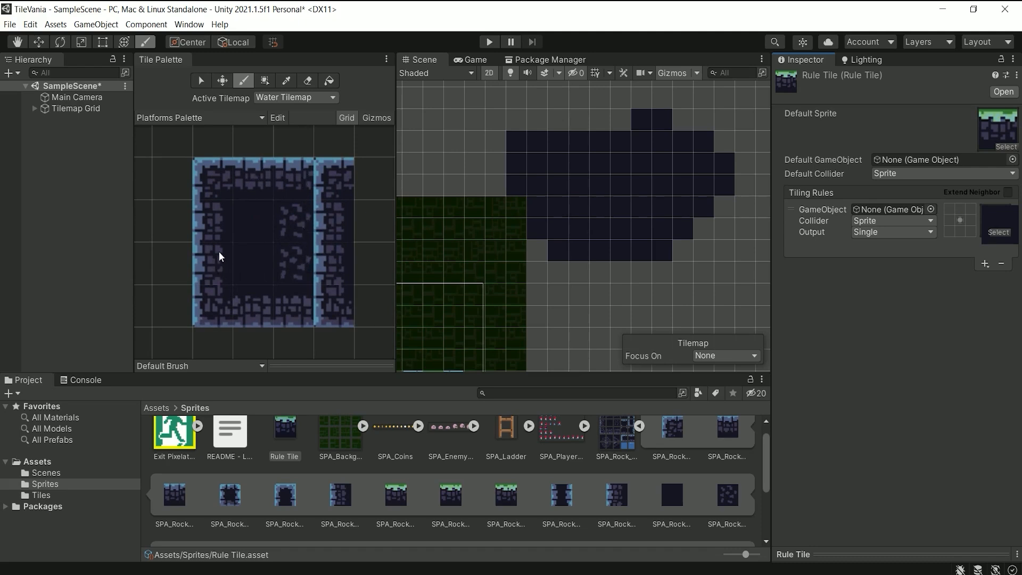
pyautogui.click(251, 223)
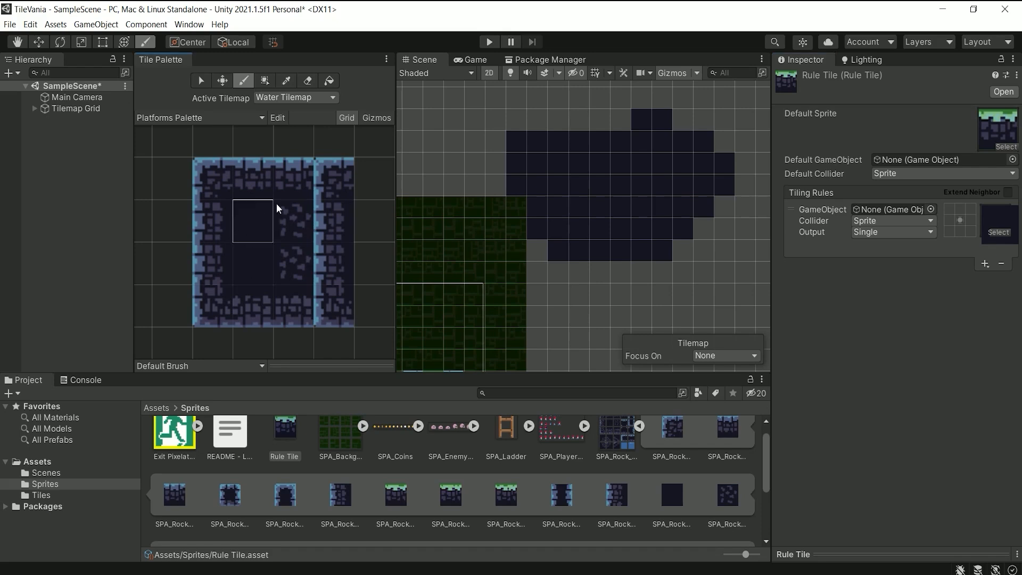
pyautogui.scroll(1, 257, 224)
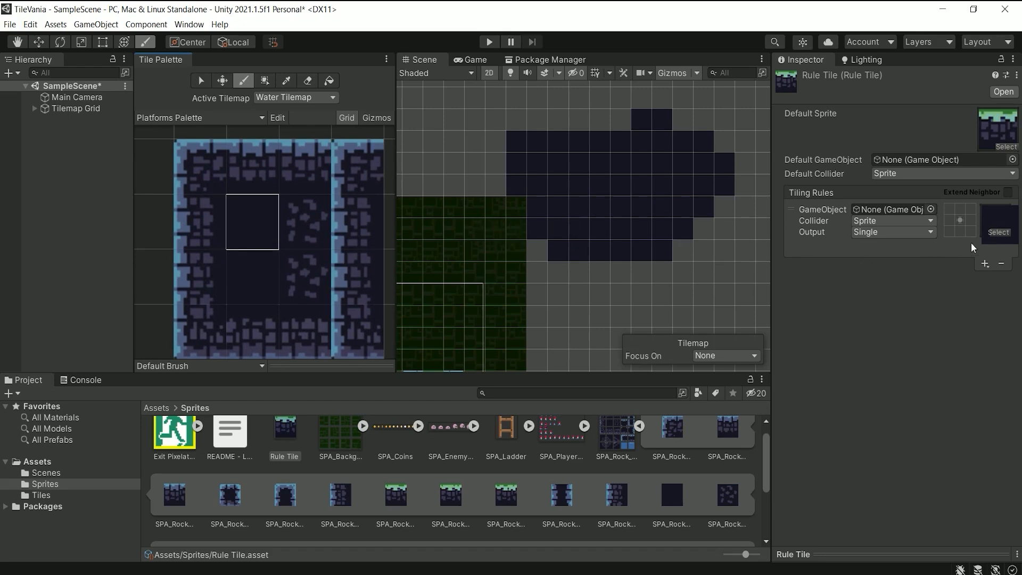
pyautogui.click(948, 210)
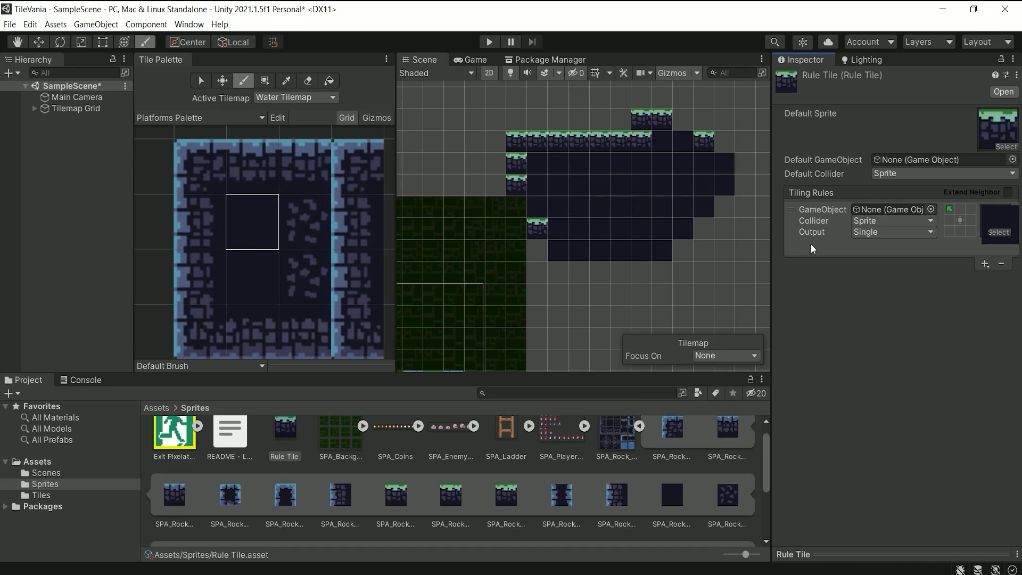
pyautogui.click(950, 210)
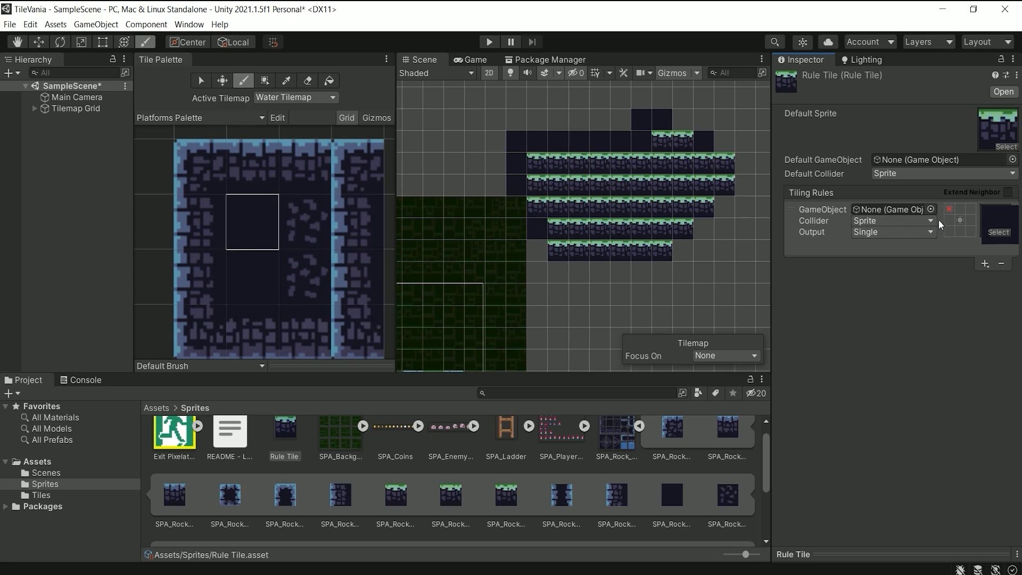
pyautogui.click(949, 210)
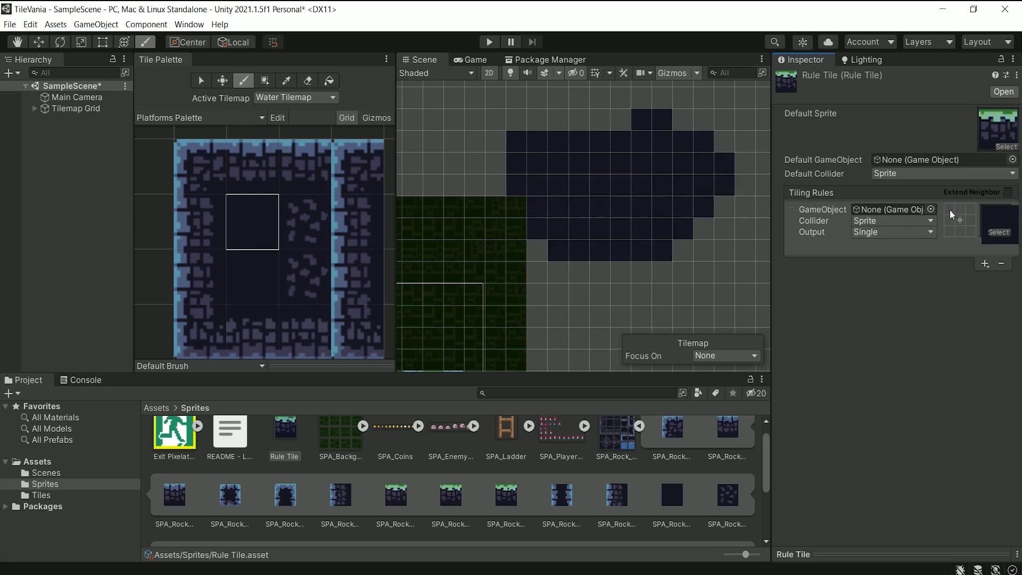
# Set all eight neighbours of the first tiling rule to the green-arrow condition requiring a matching rule tile
pyautogui.click(949, 210)
pyautogui.click(960, 211)
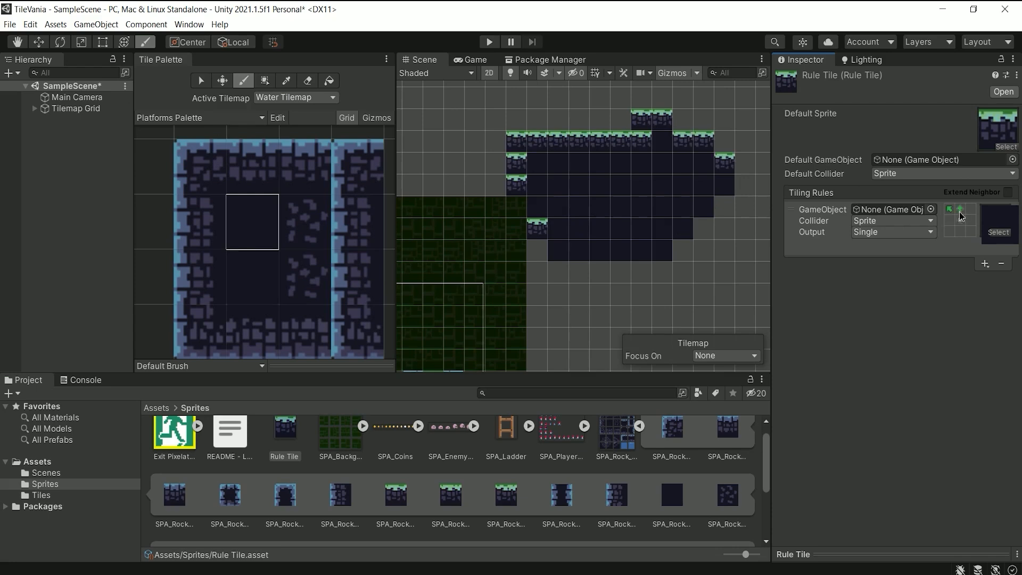
pyautogui.click(970, 209)
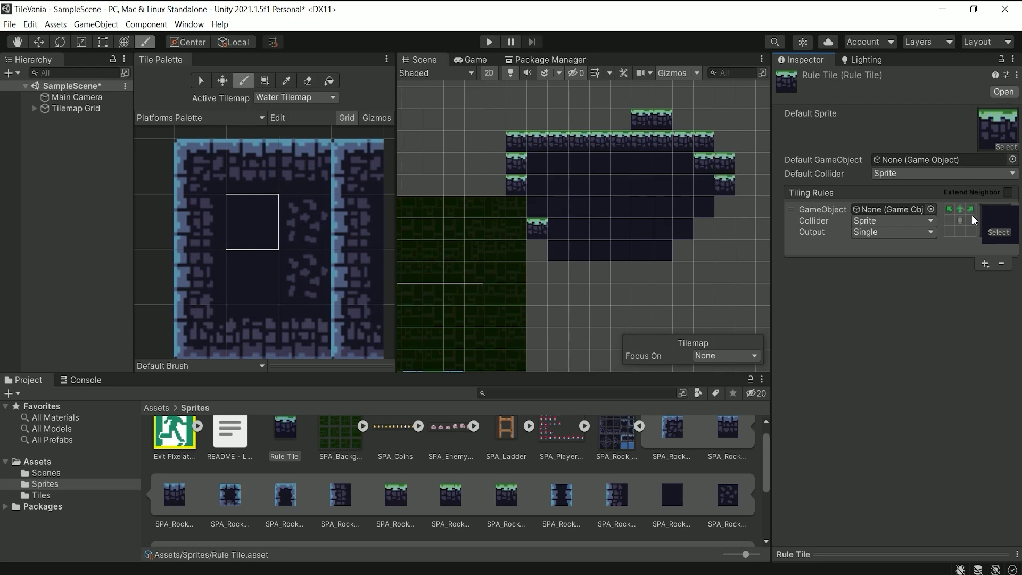
pyautogui.click(970, 220)
pyautogui.click(970, 232)
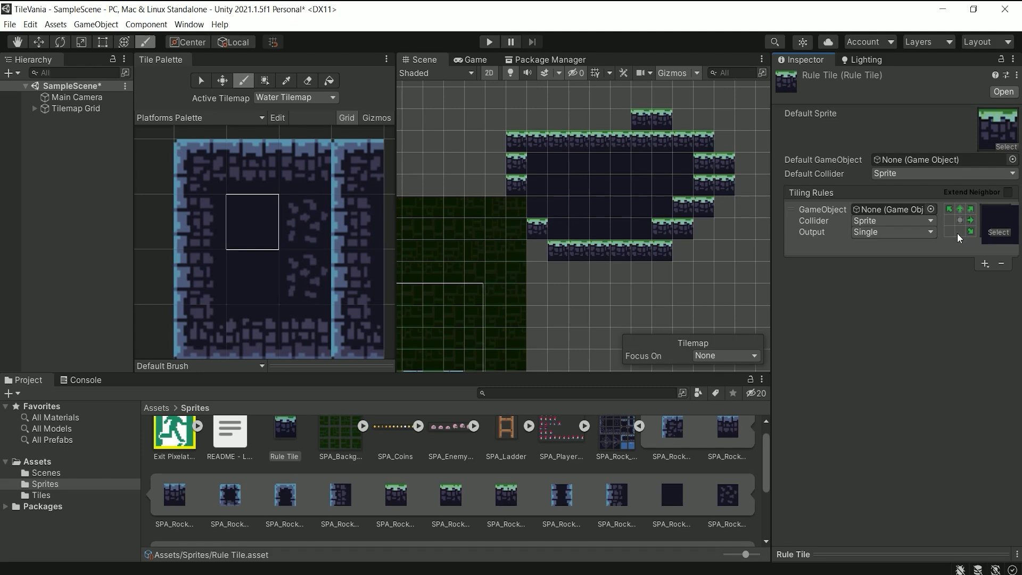
pyautogui.click(950, 230)
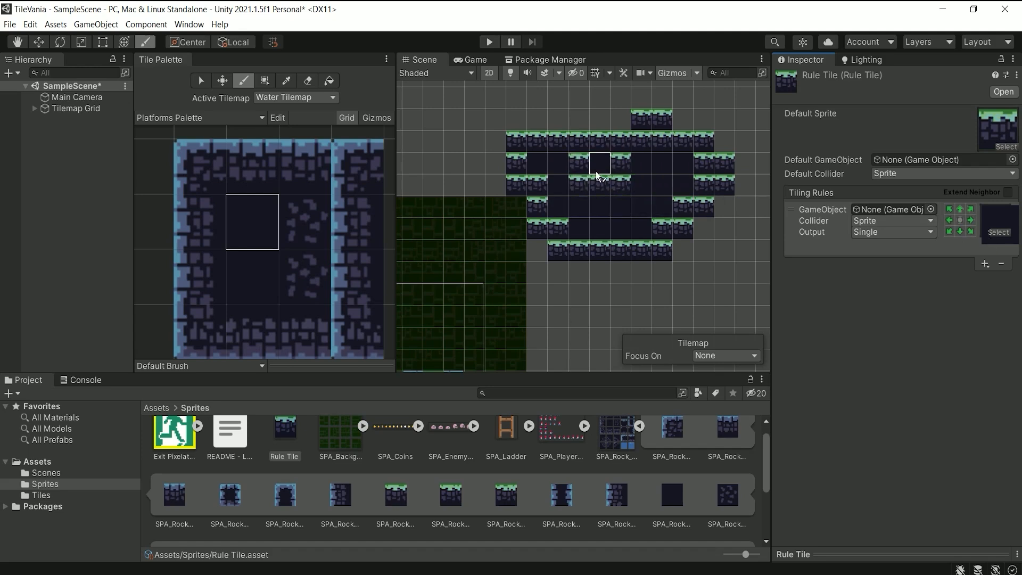
# Paint more rule tiles on top of the block, widening its uppermost row to seven cells and adding two six-cell rows above
pyautogui.scroll(2, 595, 172)
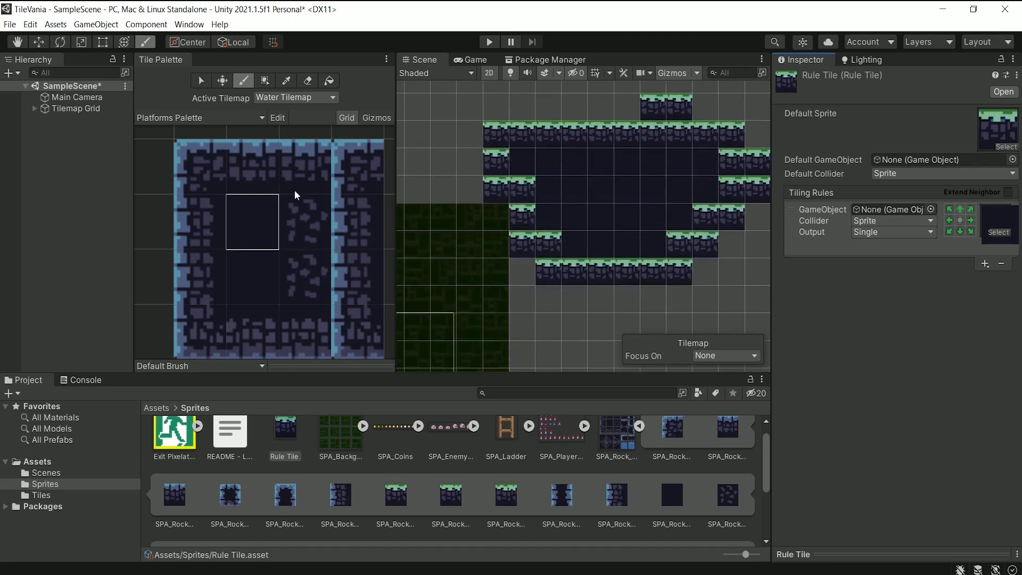
pyautogui.scroll(-4, 336, 198)
pyautogui.moveTo(330, 168); pyautogui.dragTo(199, 268, button='middle')
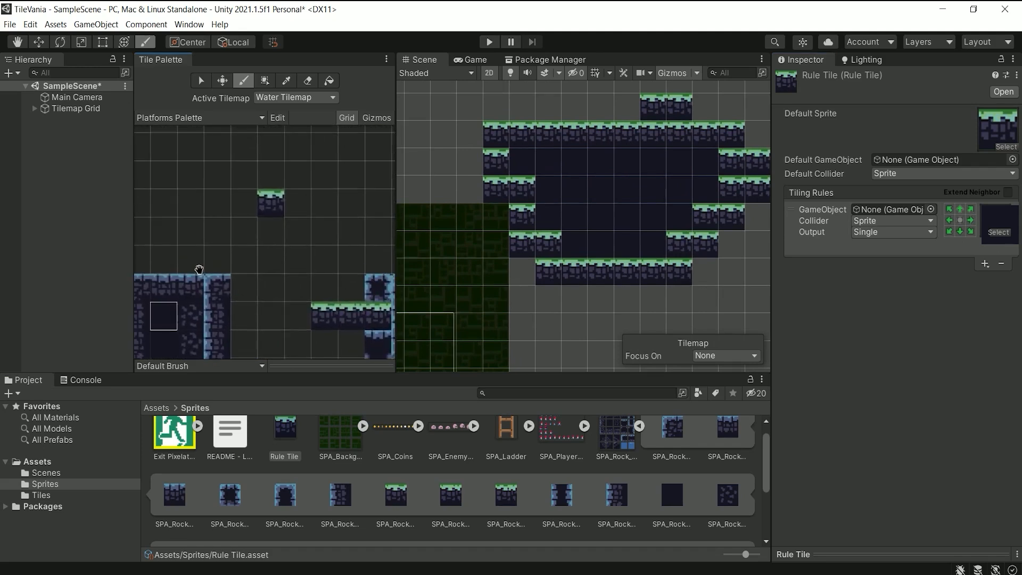
pyautogui.click(272, 203)
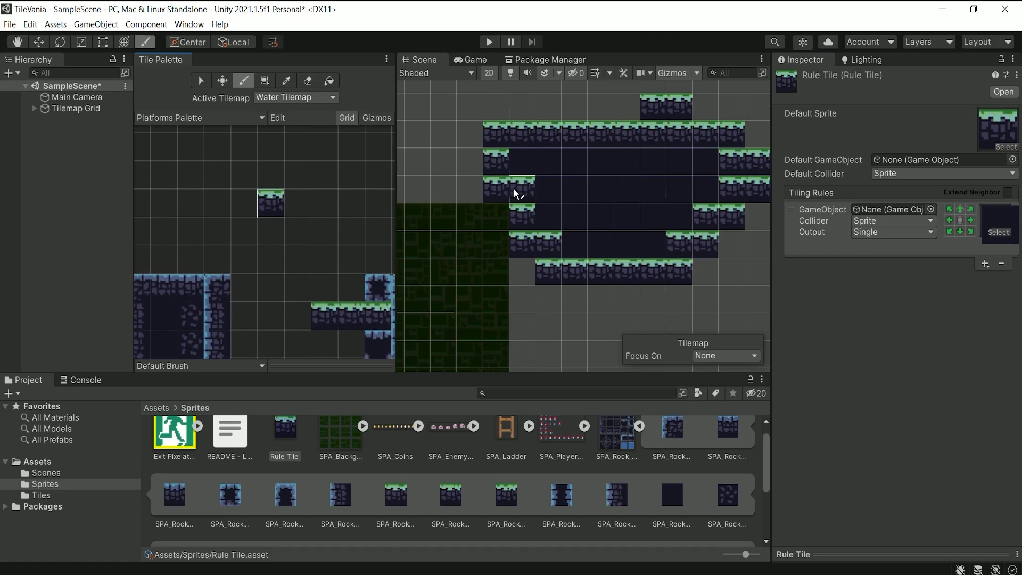
pyautogui.moveTo(590, 155); pyautogui.dragTo(556, 228, button='middle')
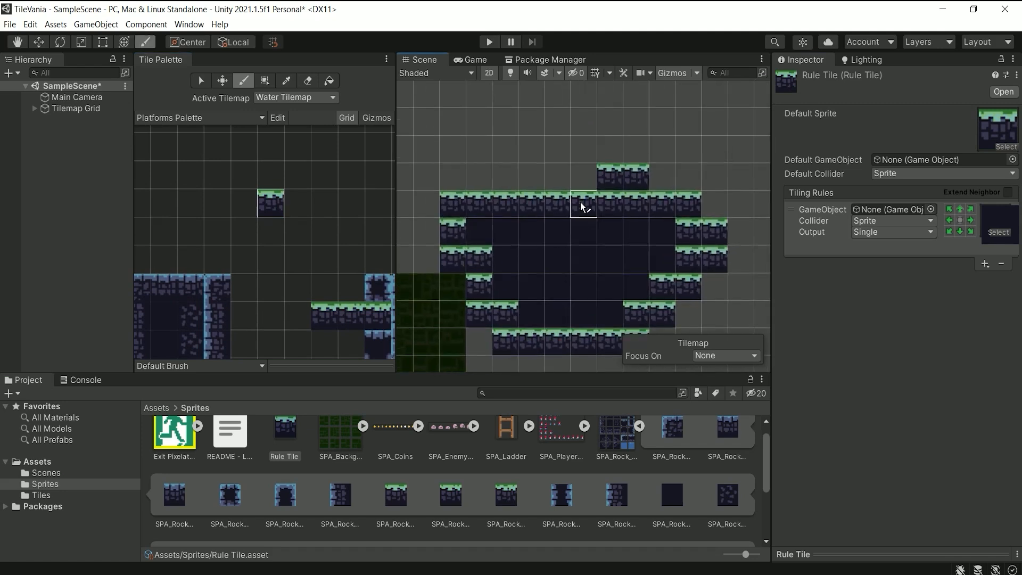
pyautogui.click(584, 184)
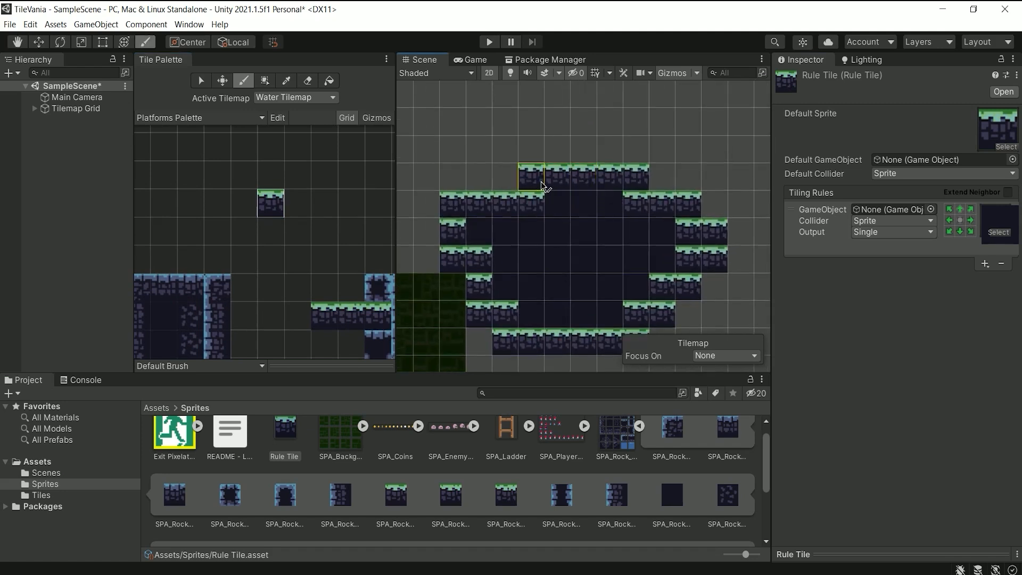
pyautogui.click(498, 183)
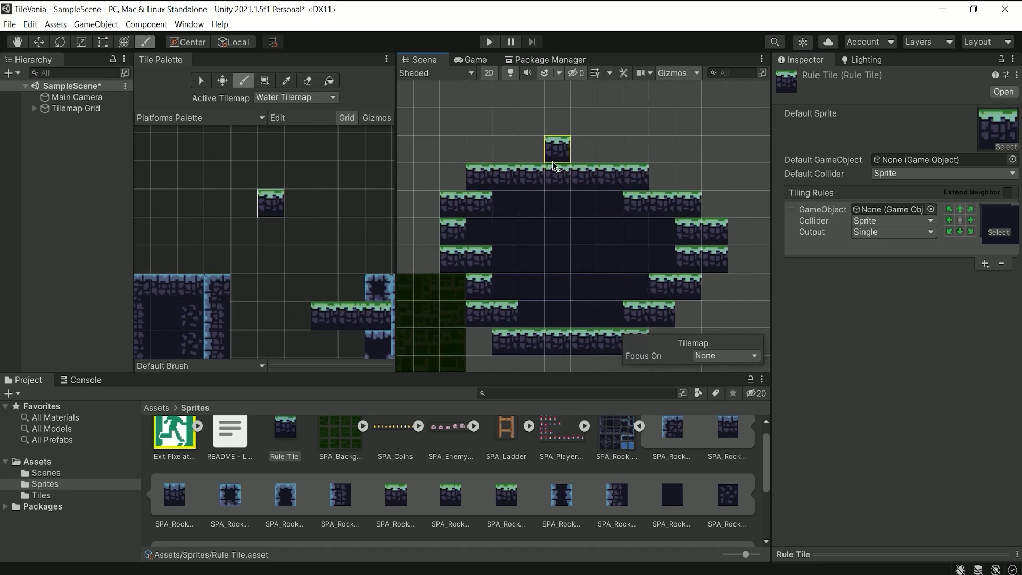
pyautogui.moveTo(583, 139)
pyautogui.mouseDown()
pyautogui.moveTo(594, 200)
pyautogui.moveTo(629, 132)
pyautogui.moveTo(592, 137)
pyautogui.mouseUp()
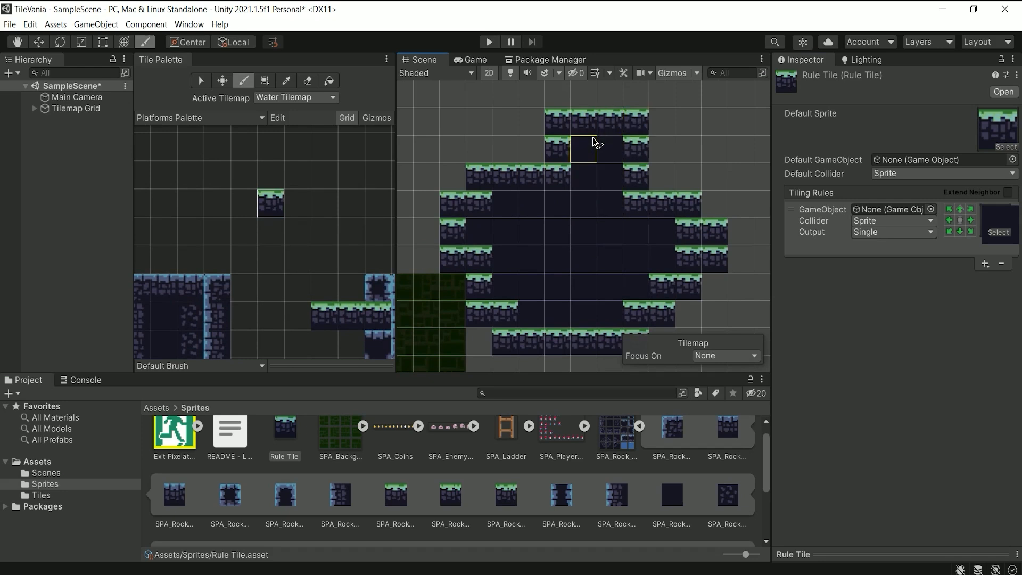
pyautogui.moveTo(516, 171)
pyautogui.mouseDown()
pyautogui.moveTo(506, 148)
pyautogui.moveTo(532, 123)
pyautogui.moveTo(553, 177)
pyautogui.mouseUp()
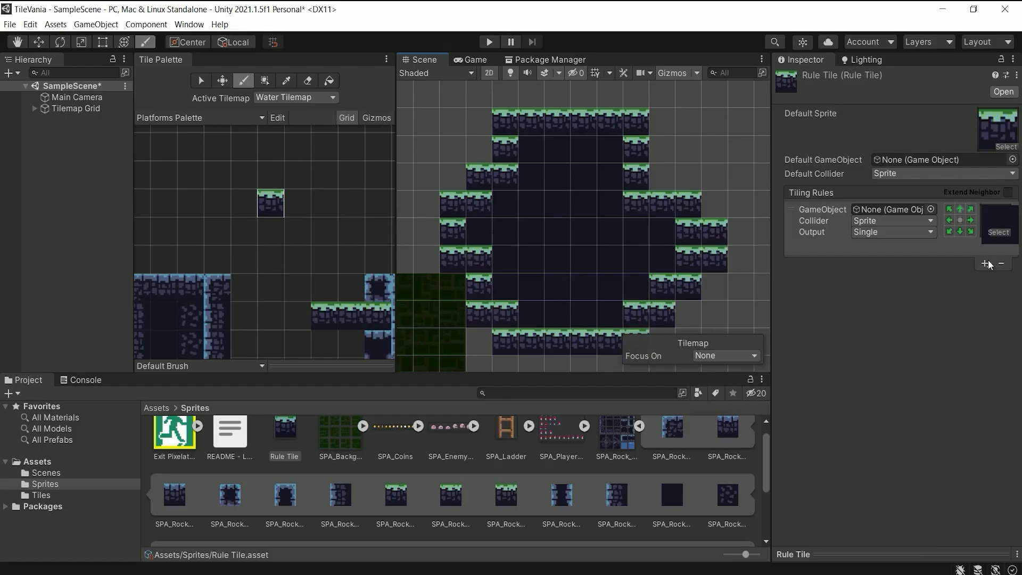
# Add a second tiling rule and assign it the upper-left corner rock sprite from the rock tileset
pyautogui.click(984, 263)
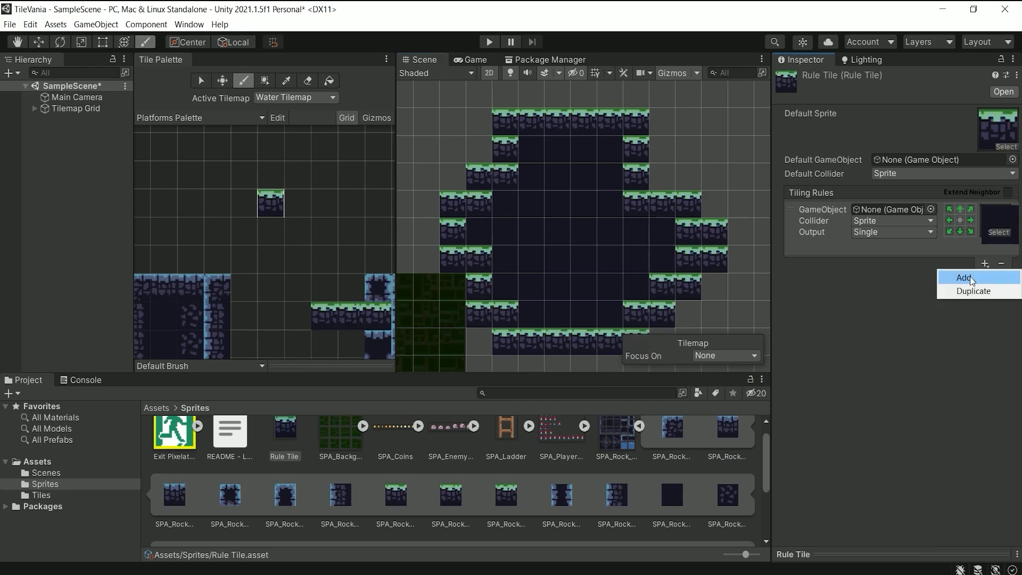
pyautogui.click(970, 277)
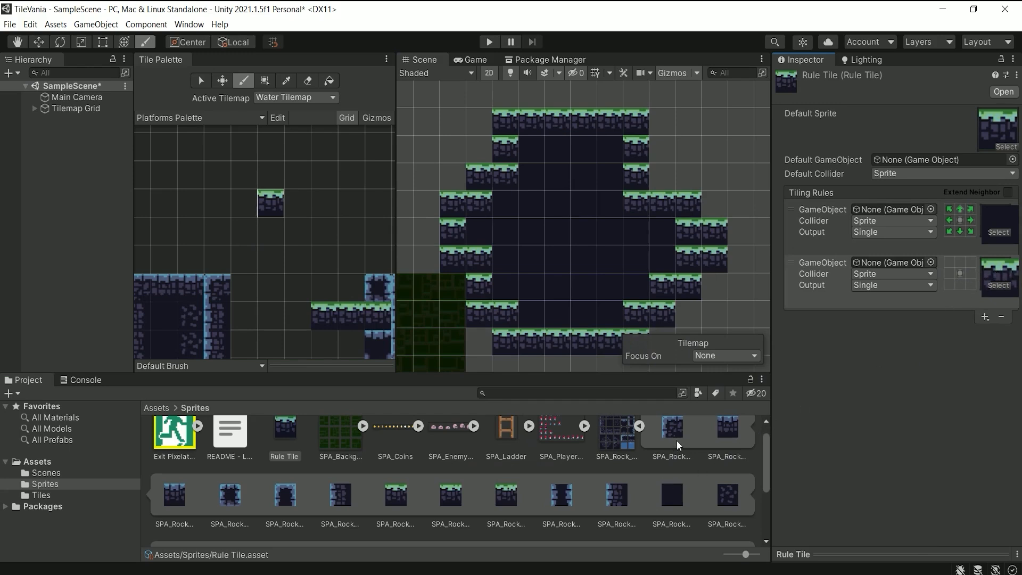
pyautogui.scroll(1, 676, 439)
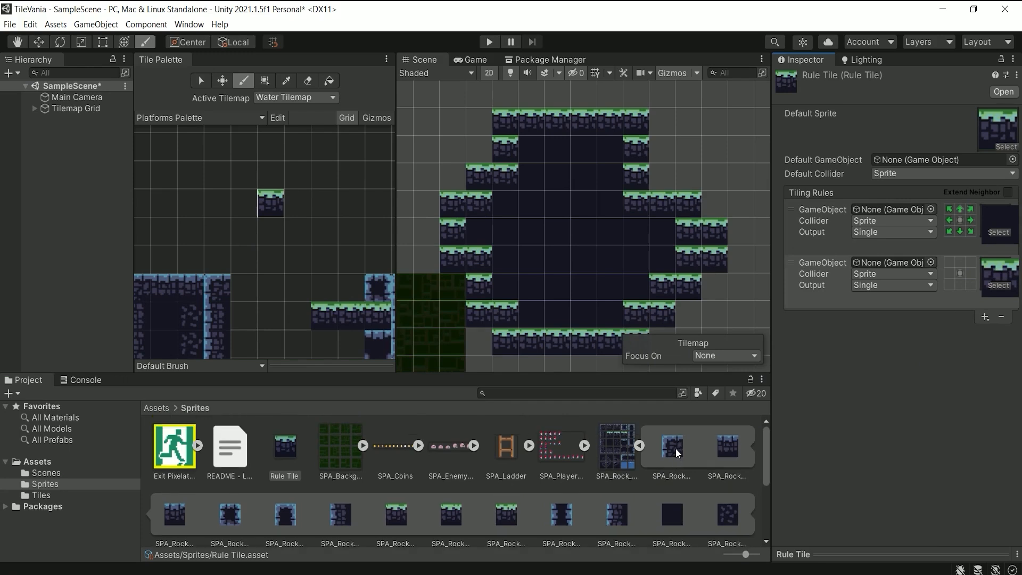
pyautogui.click(677, 448)
pyautogui.moveTo(677, 448); pyautogui.dragTo(1005, 280)
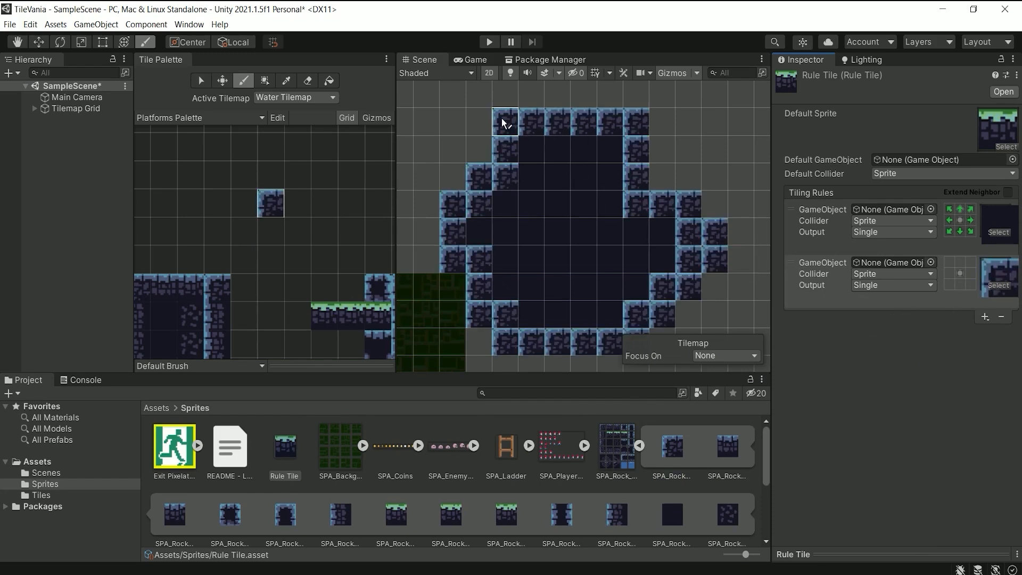
# Inspect the painted block's upper-left corner up close, and pick the empty palette cell beside the rule tile for the brush
pyautogui.scroll(3, 509, 123)
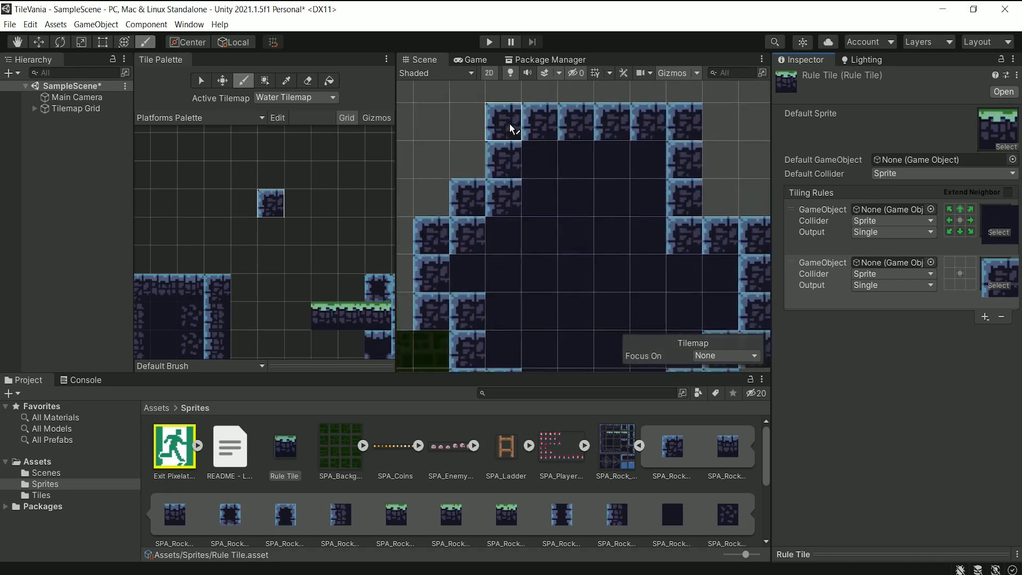
pyautogui.moveTo(514, 128); pyautogui.dragTo(548, 256, button='middle')
pyautogui.scroll(3, 549, 255)
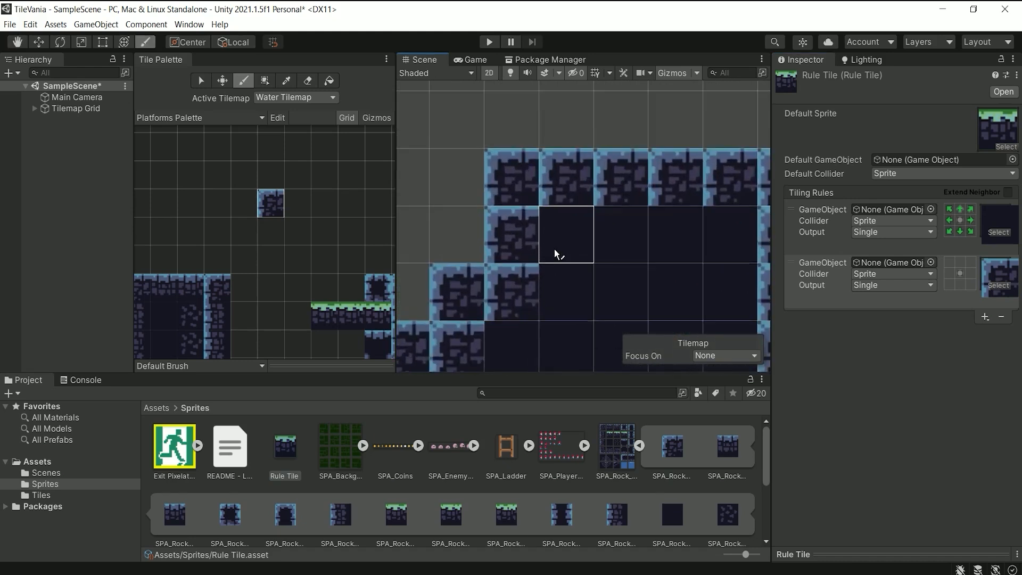
pyautogui.moveTo(551, 223); pyautogui.dragTo(573, 247, button='middle')
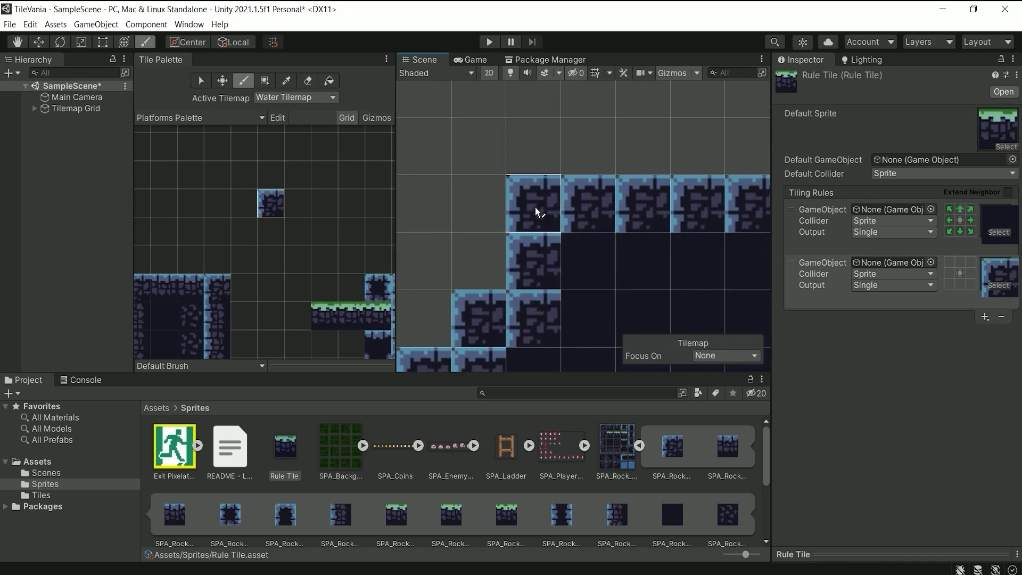
pyautogui.click(548, 160)
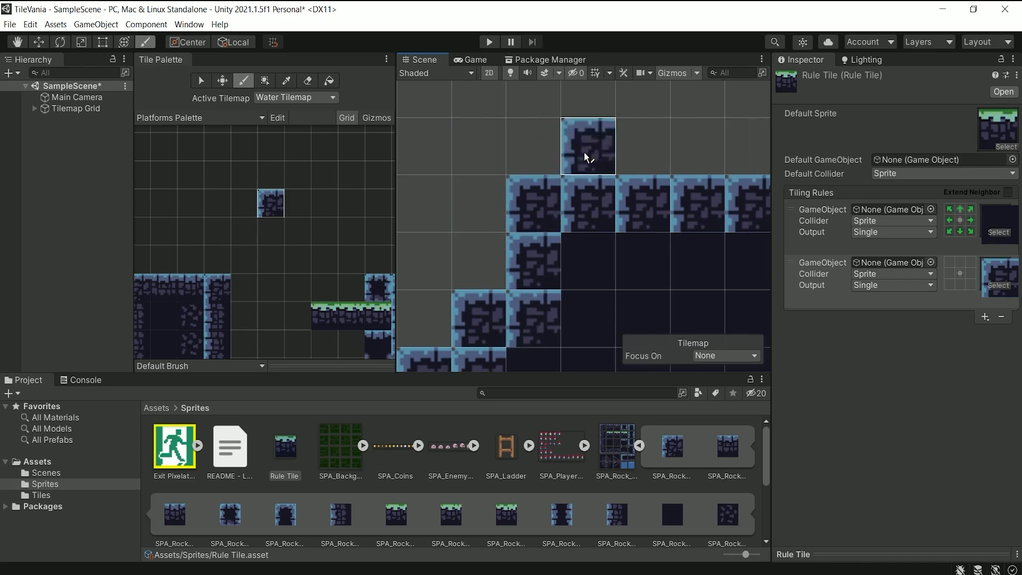
pyautogui.click(293, 204)
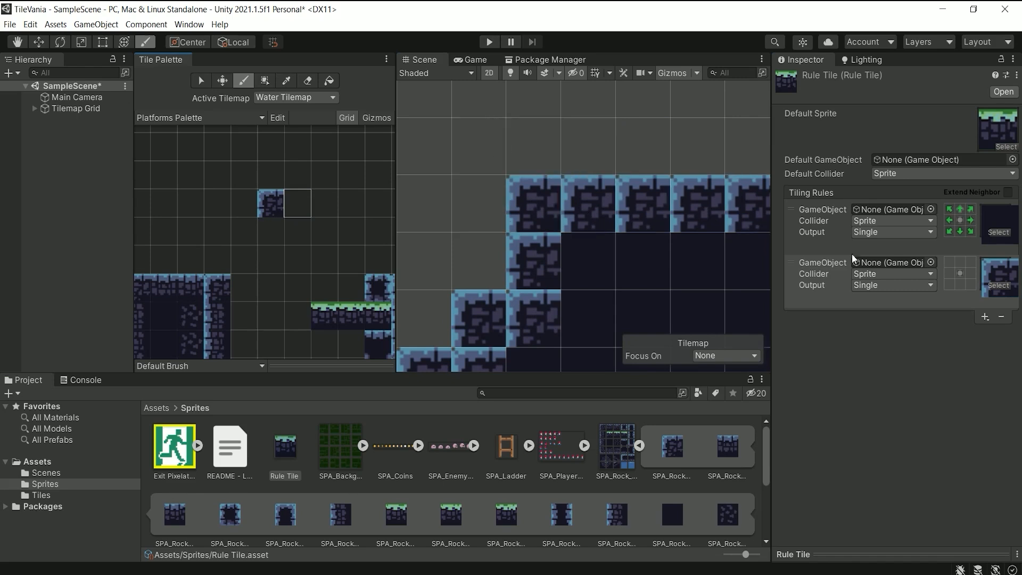
# Set the second rule's upper-left, upper and left neighbours to NotThis
pyautogui.click(949, 262)
pyautogui.click(949, 262)
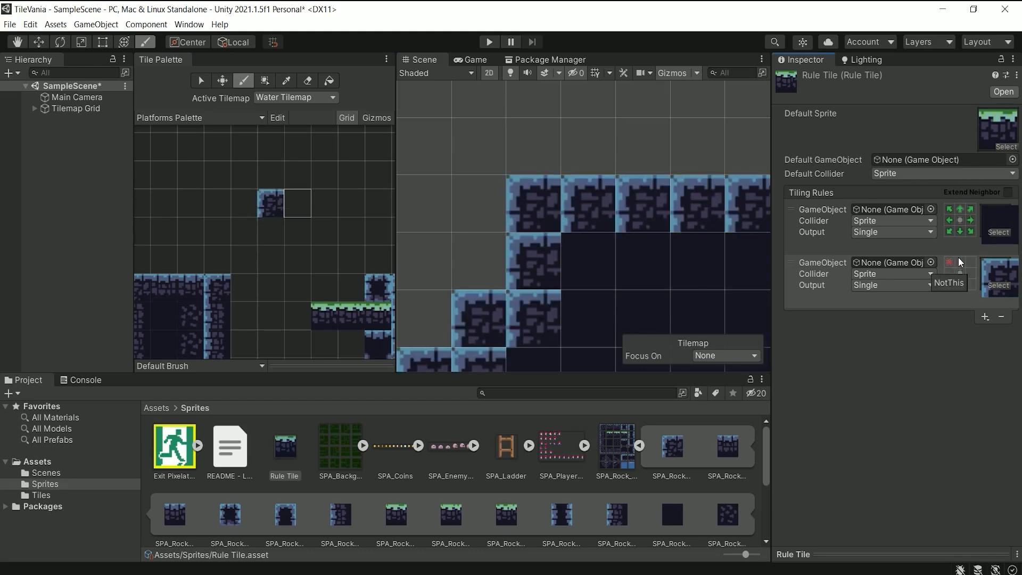
pyautogui.click(959, 262)
pyautogui.click(959, 261)
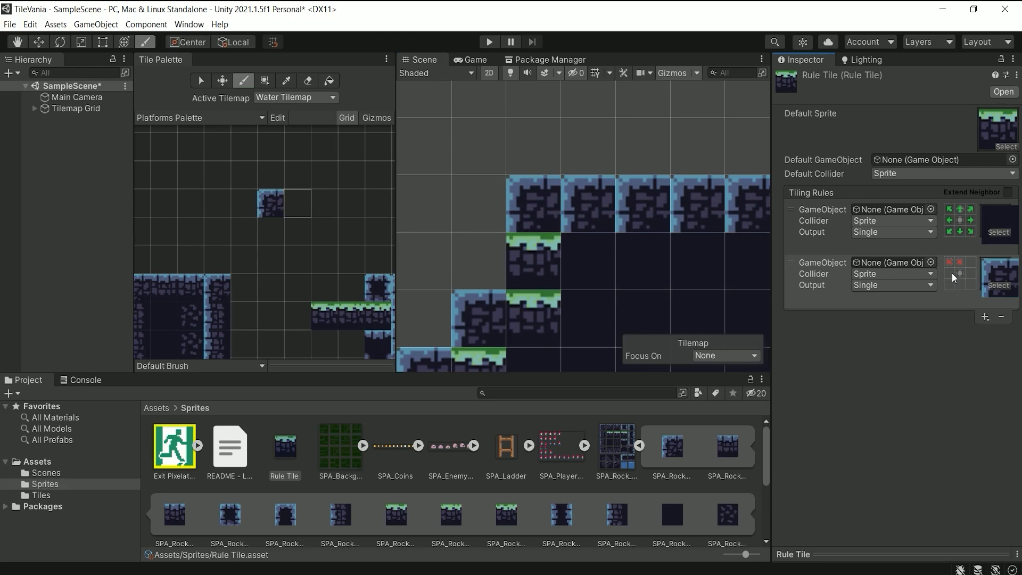
pyautogui.click(951, 272)
pyautogui.click(951, 272)
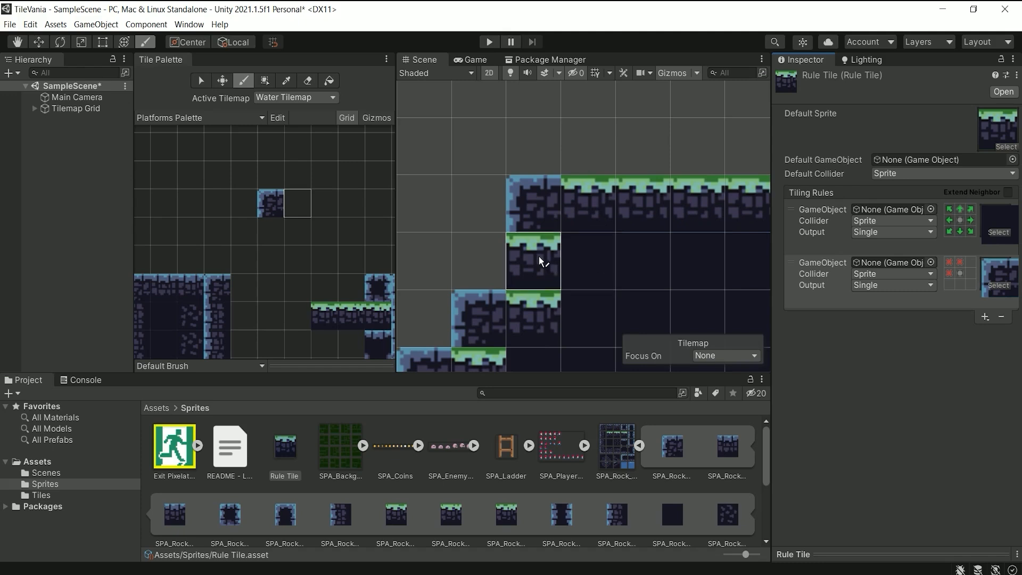
# Set the second rule's right, lower and lower-right neighbours to This
pyautogui.click(971, 273)
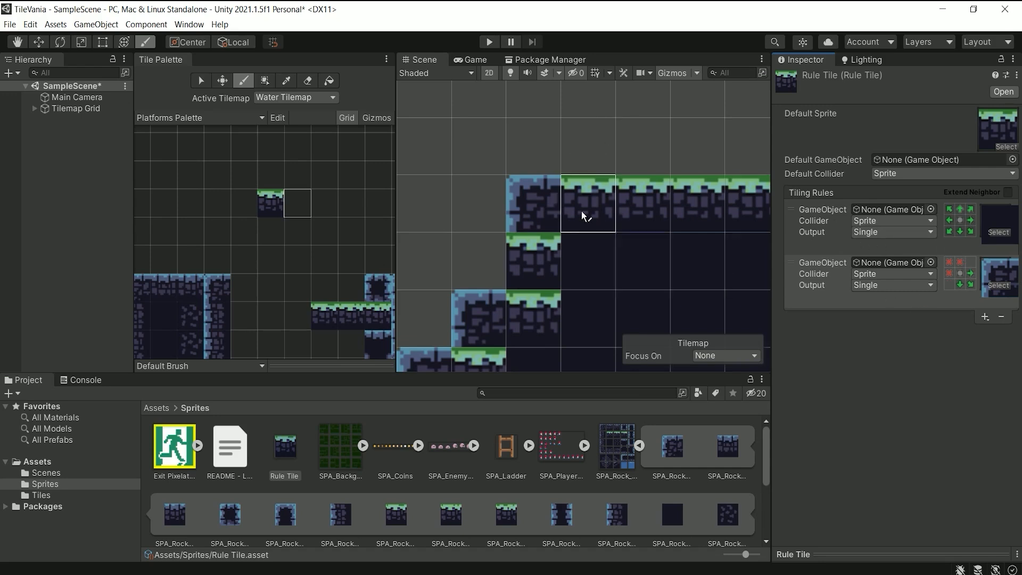
# Pick the rule tile and paint a three-cell row on top of the block, with a two-cell row above that row's right end
pyautogui.click(266, 201)
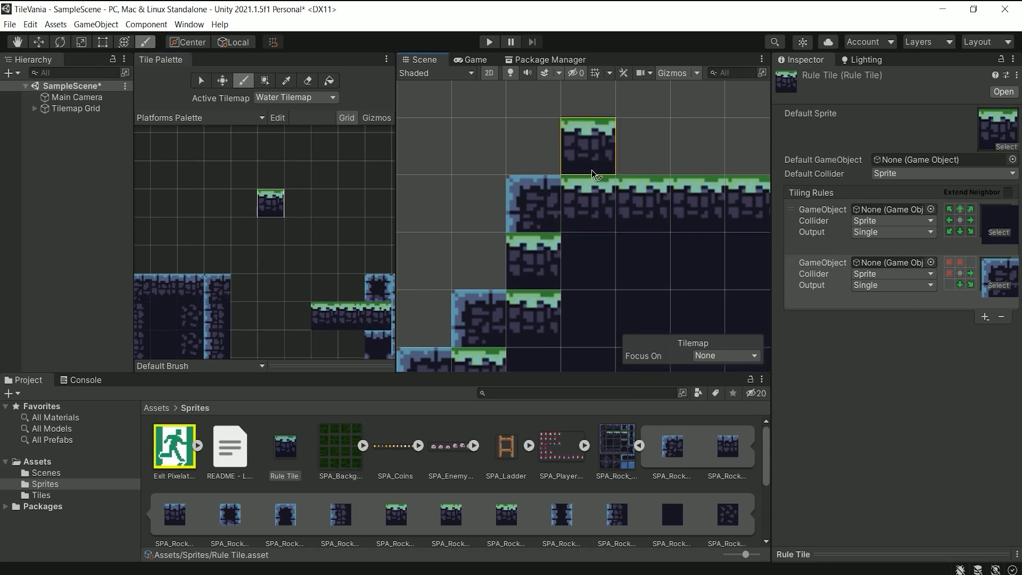
pyautogui.moveTo(592, 159); pyautogui.dragTo(645, 159)
pyautogui.moveTo(685, 158); pyautogui.dragTo(633, 270, button='middle')
pyautogui.click(600, 206)
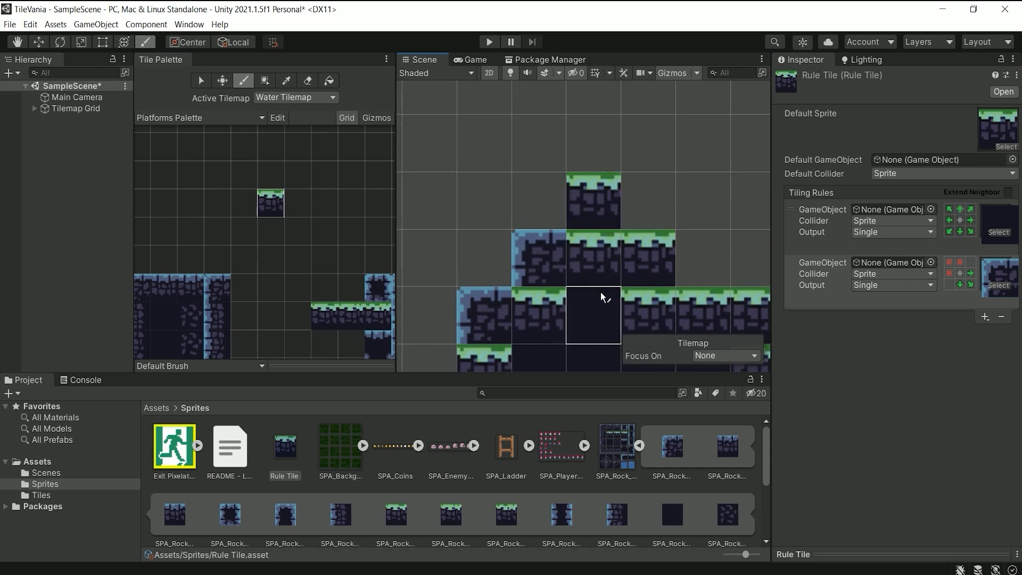
pyautogui.click(634, 218)
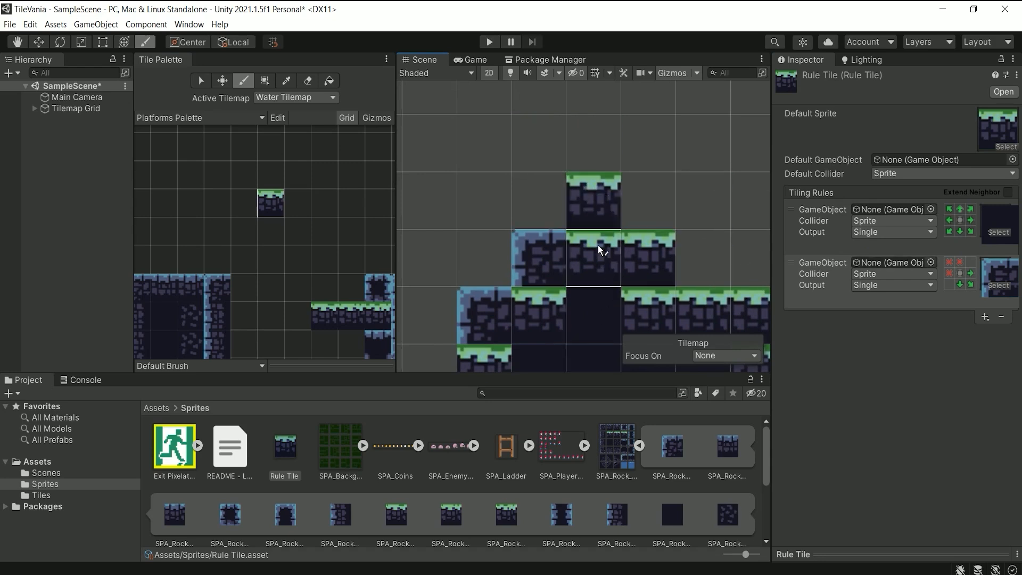
pyautogui.click(632, 214)
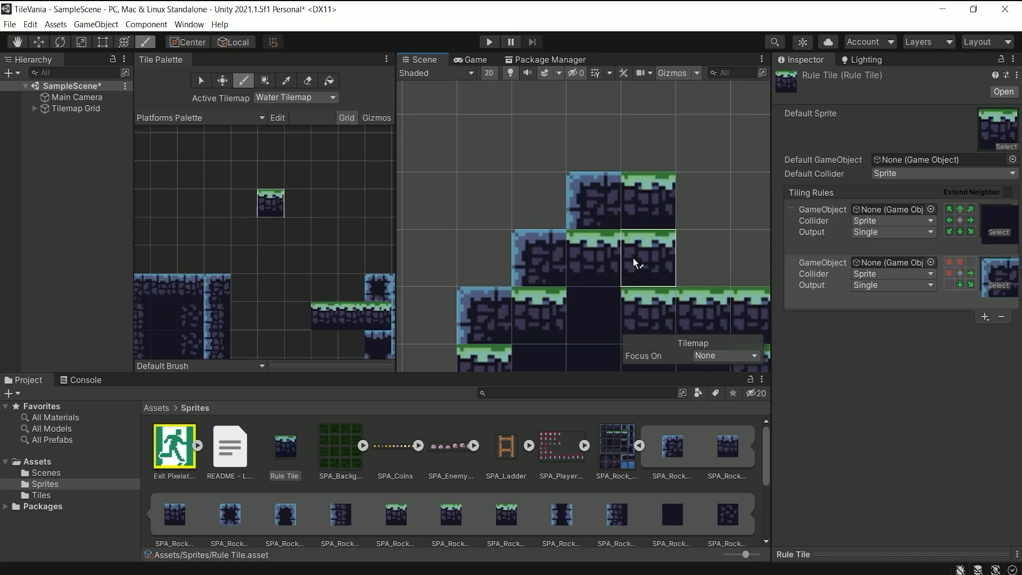
pyautogui.click(582, 151)
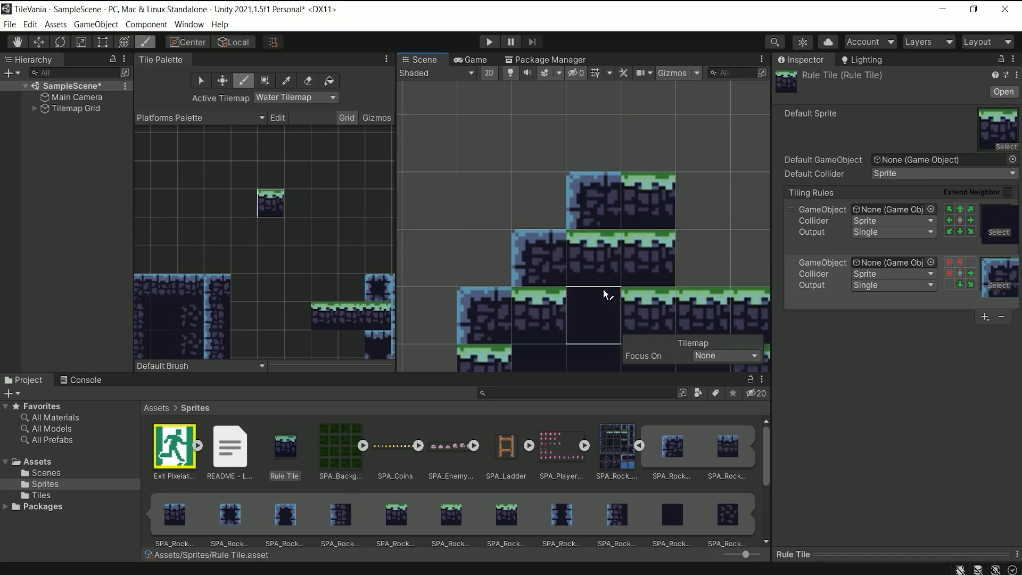
# Examine the rock tiles in the palette for the corner and edge pieces they offer
pyautogui.scroll(-1, 617, 275)
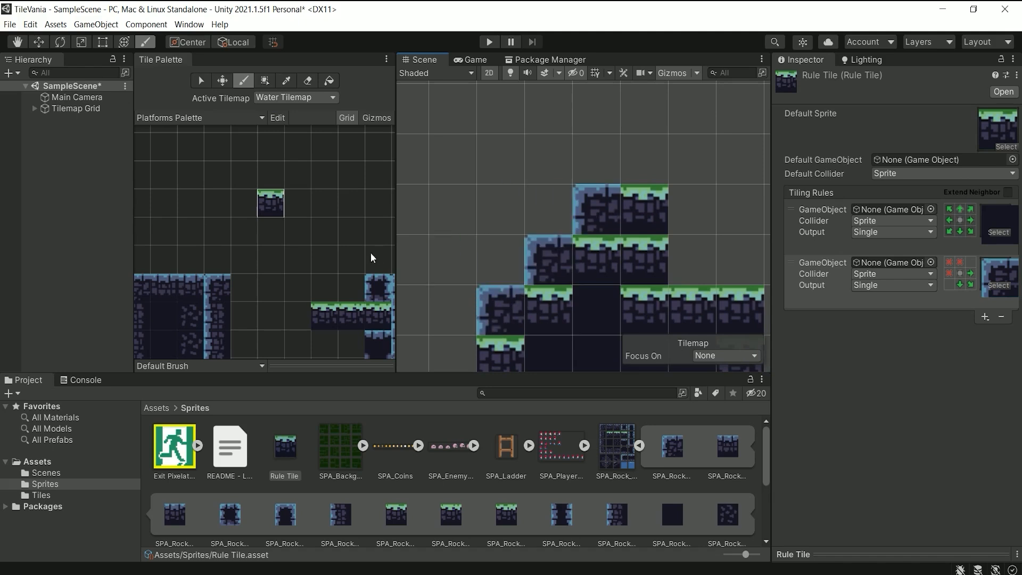
pyautogui.moveTo(346, 265); pyautogui.dragTo(378, 167, button='middle')
pyautogui.moveTo(196, 227); pyautogui.dragTo(227, 230, button='middle')
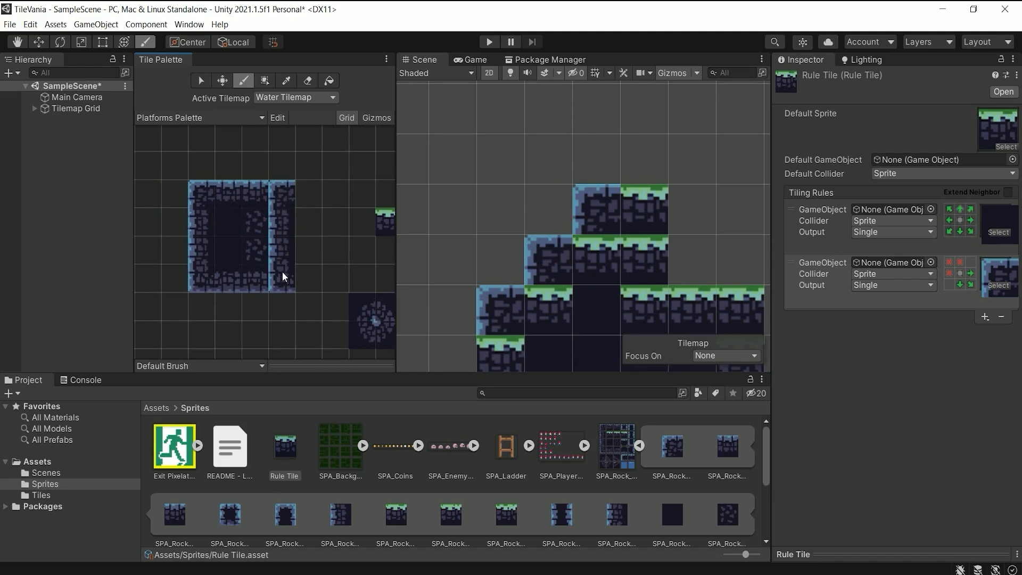
pyautogui.moveTo(312, 189); pyautogui.dragTo(260, 202, button='middle')
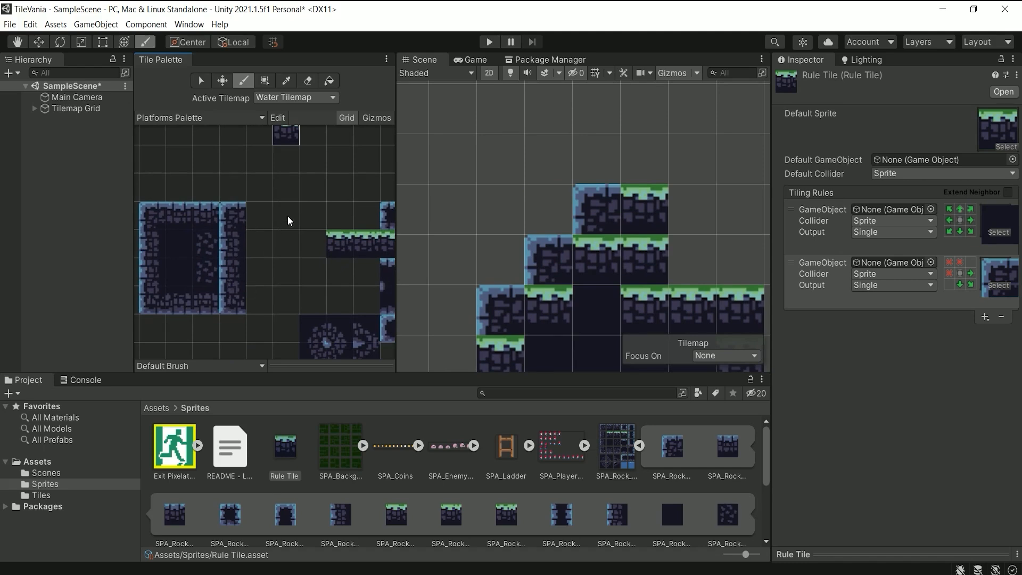
pyautogui.moveTo(327, 183); pyautogui.dragTo(318, 256, button='middle')
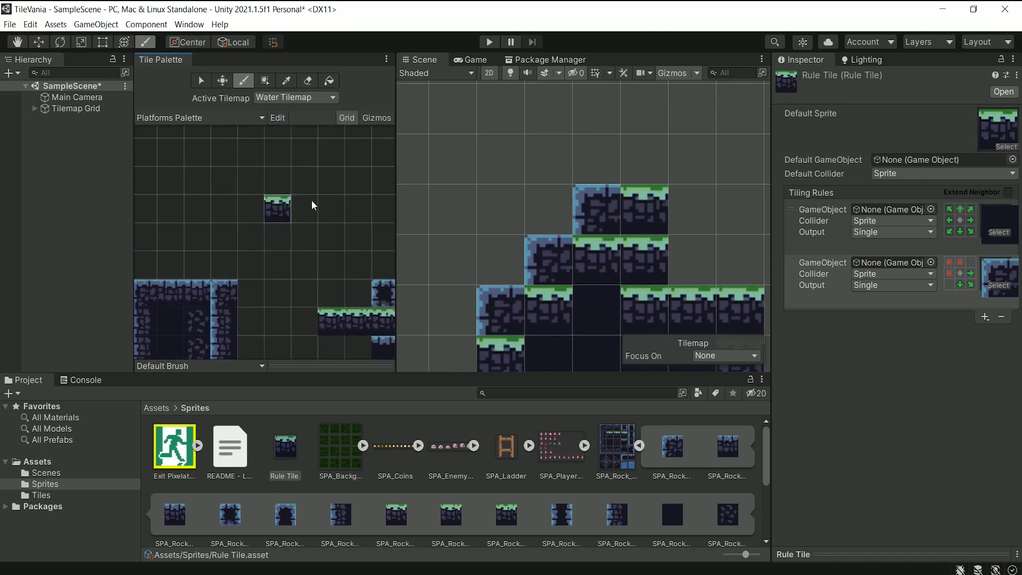
pyautogui.moveTo(269, 301)
pyautogui.mouseDown(button='middle')
pyautogui.moveTo(273, 232)
pyautogui.moveTo(251, 212)
pyautogui.moveTo(254, 301)
pyautogui.mouseUp(button='middle')
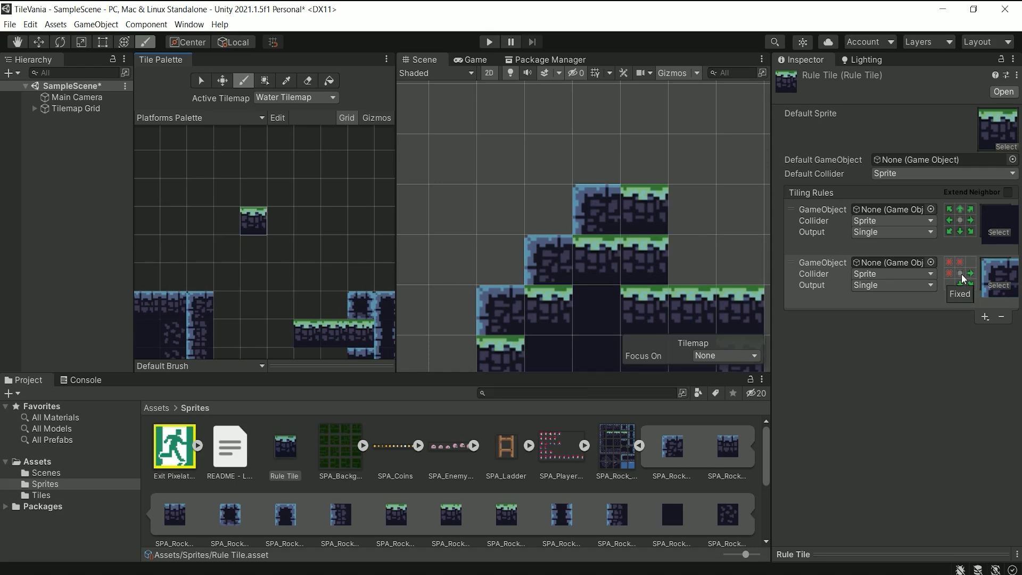
# Try Rotated, MirrorX, MirrorY, MirrorXY and Fixed as the second rule's transform, ending on Rotated
pyautogui.moveTo(656, 229); pyautogui.dragTo(634, 173, button='middle')
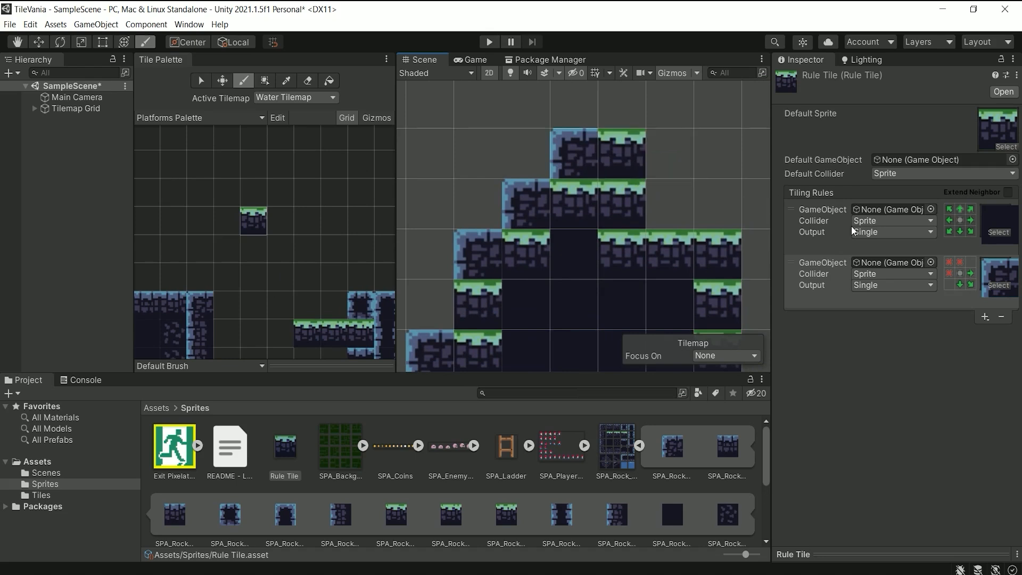
pyautogui.click(960, 273)
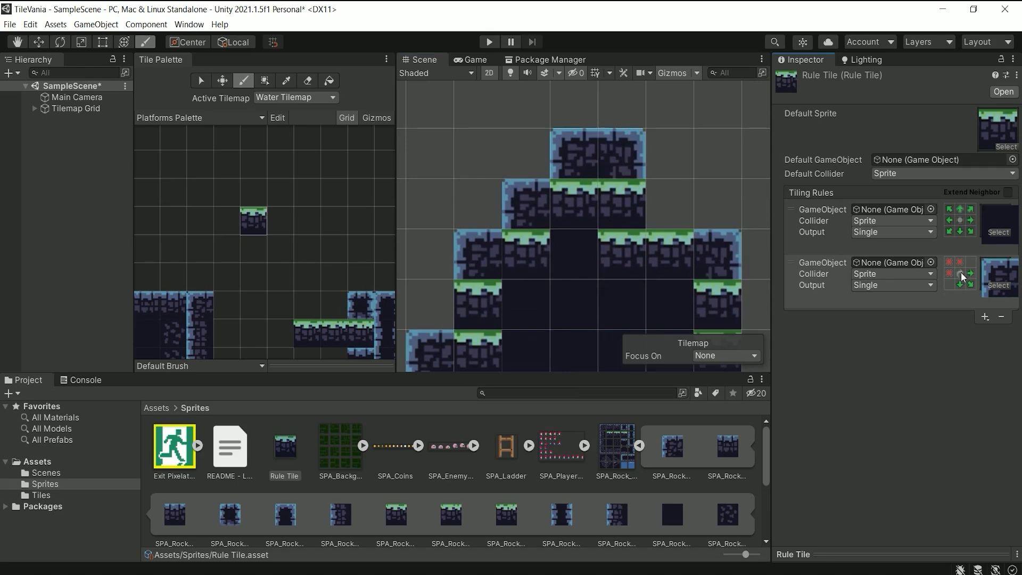
pyautogui.click(958, 272)
pyautogui.click(961, 274)
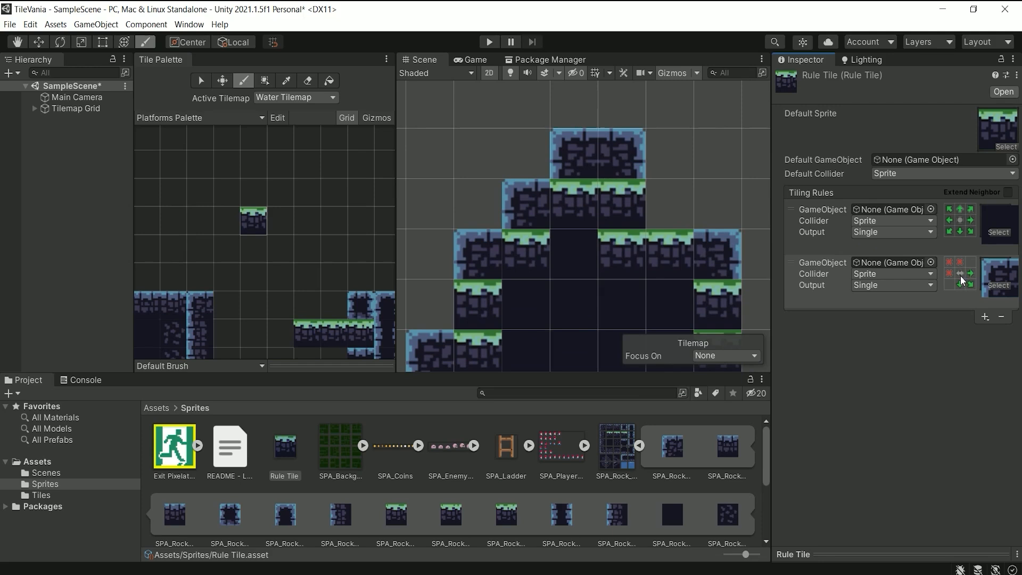
pyautogui.click(960, 276)
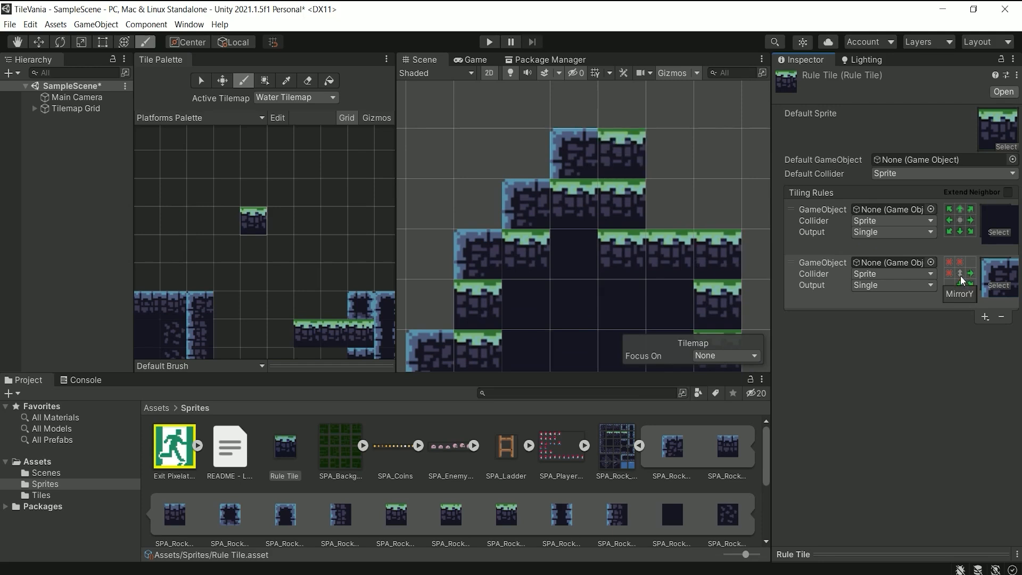
pyautogui.click(960, 276)
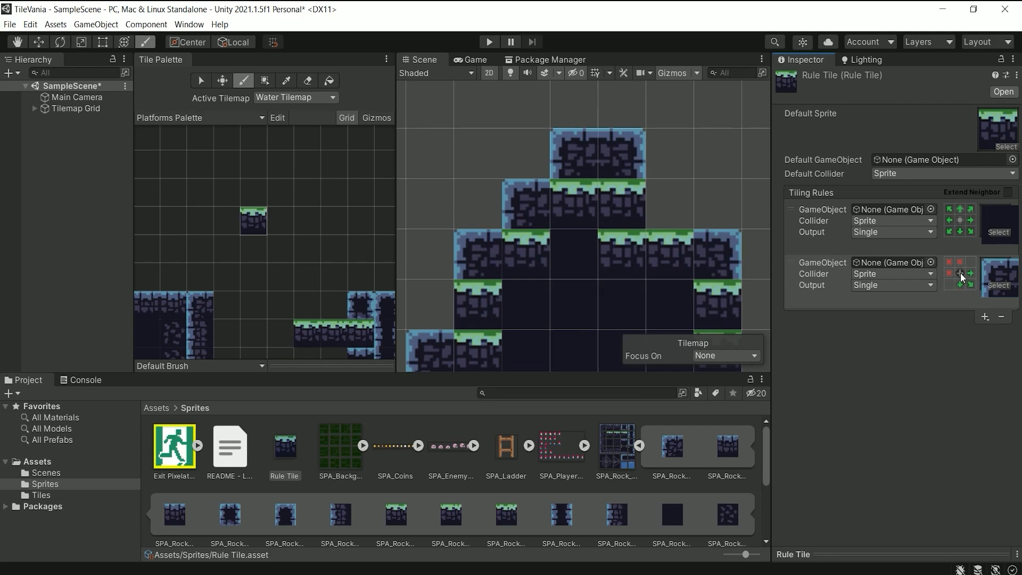
pyautogui.click(961, 275)
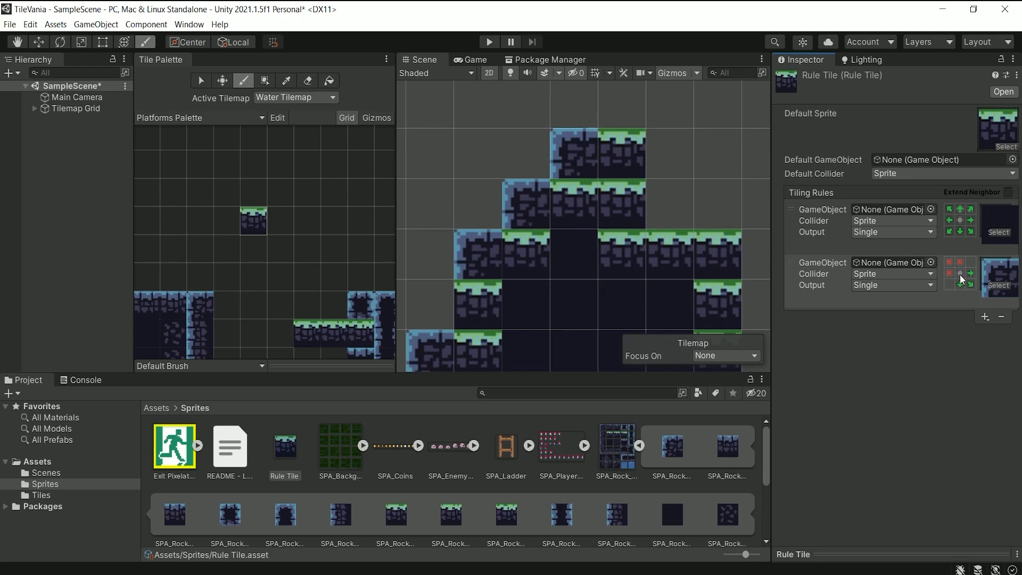
pyautogui.click(960, 275)
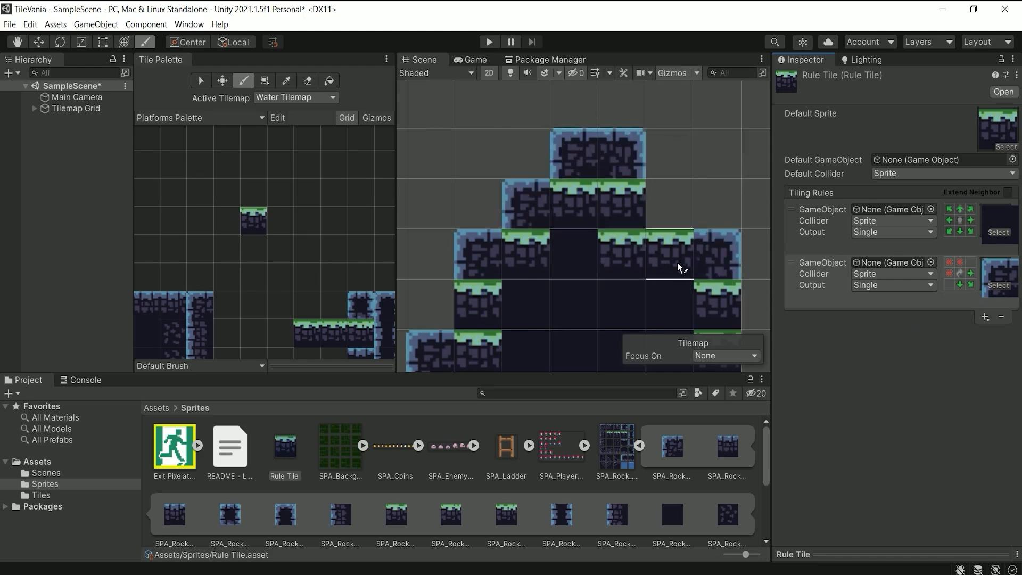
# Inspect the painted block's topmost cells up close, and pick an empty palette cell above and right of the rule tile for the brush
pyautogui.press('q')
pyautogui.moveTo(660, 265); pyautogui.dragTo(622, 302)
pyautogui.press('b')
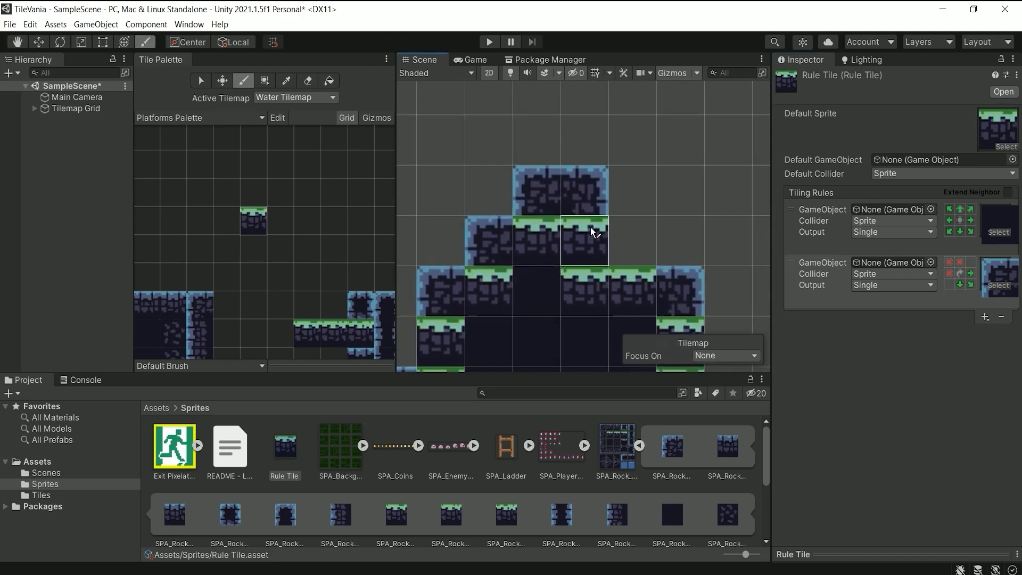
pyautogui.click(535, 191)
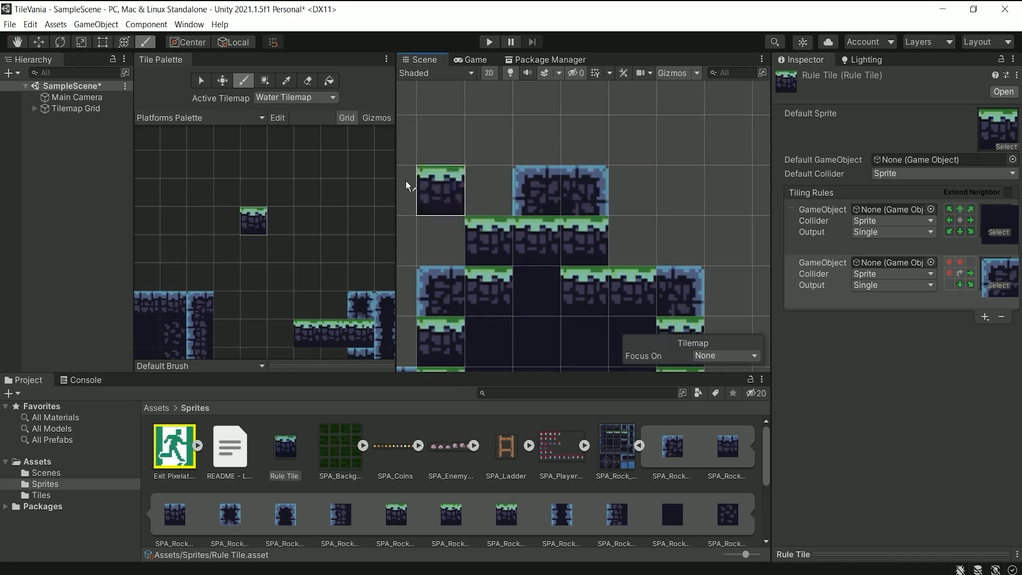
pyautogui.click(309, 178)
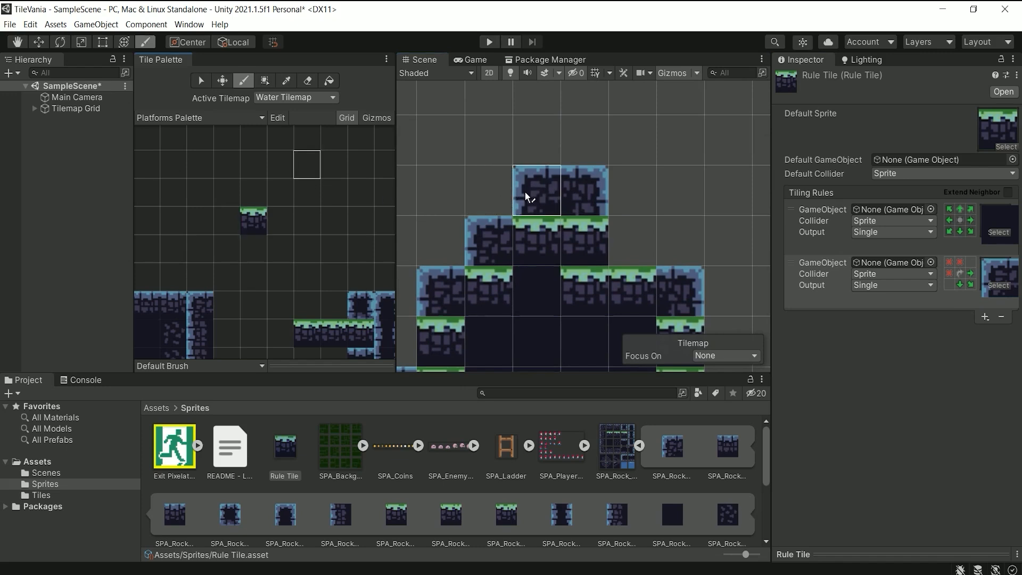
# Examine the rotated corner tiles along the block's upper steps and right side
pyautogui.moveTo(593, 311); pyautogui.dragTo(585, 203, button='middle')
pyautogui.scroll(-4, 586, 204)
pyautogui.scroll(-2, 585, 205)
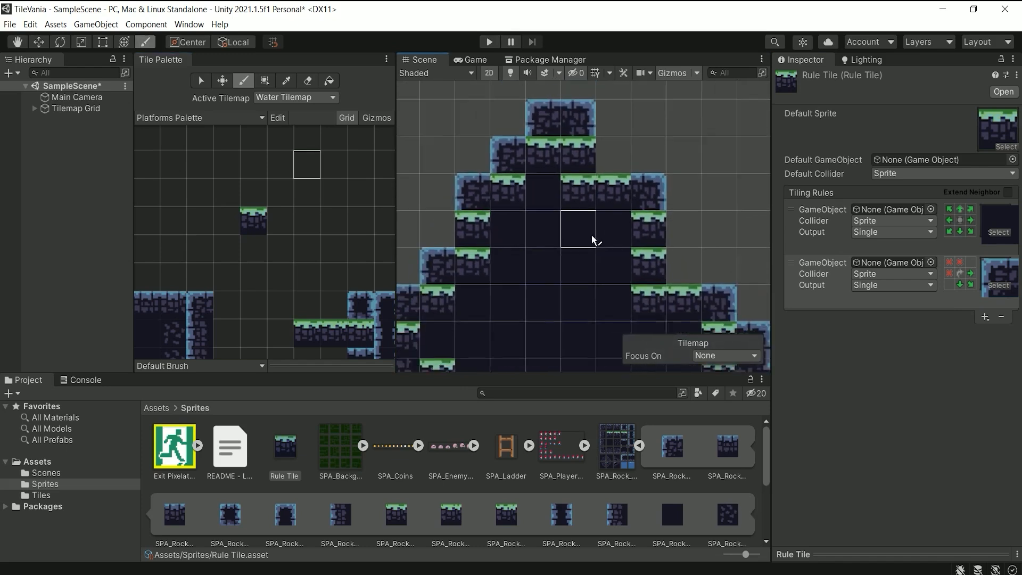
pyautogui.moveTo(577, 303); pyautogui.dragTo(522, 299, button='middle')
pyautogui.moveTo(611, 245); pyautogui.dragTo(397, 226, button='middle')
pyautogui.moveTo(641, 274); pyautogui.dragTo(635, 268, button='middle')
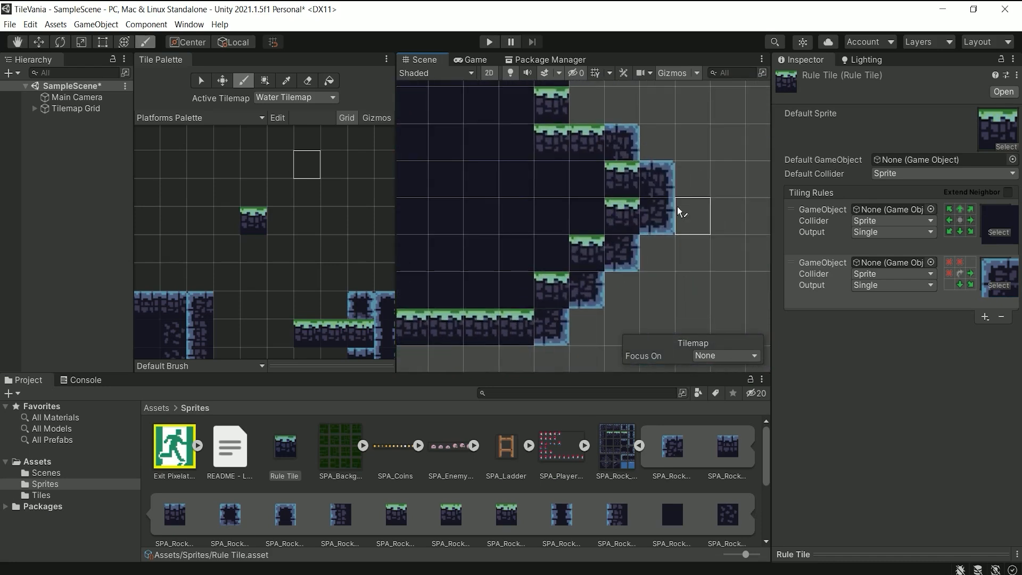
pyautogui.moveTo(529, 192); pyautogui.dragTo(640, 295, button='middle')
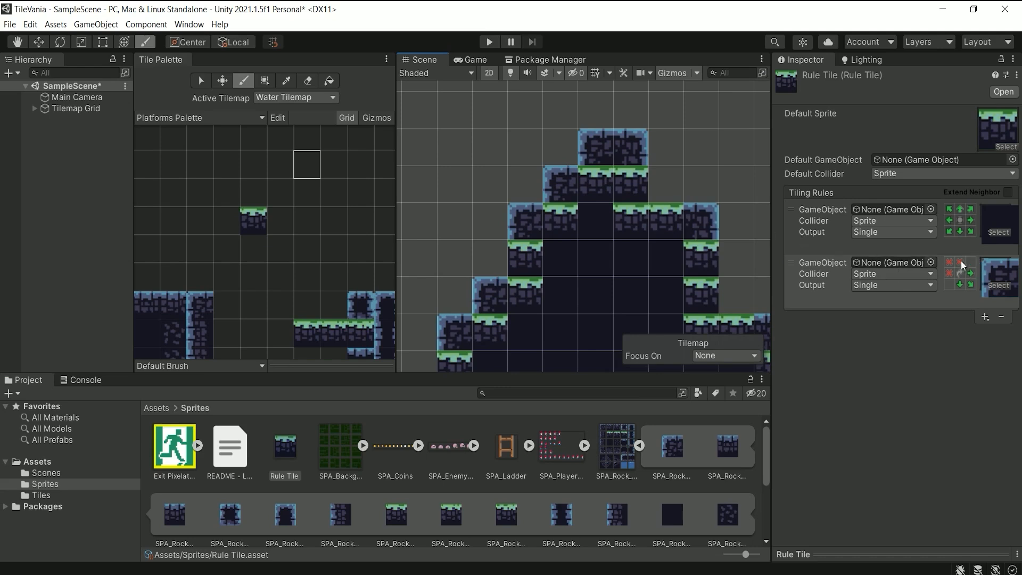
# Examine the block's lower corners, and compare them with the SPA_Rock_Grass_Water.png sprite sheet in Photos before returning to Unity
pyautogui.click(957, 273)
pyautogui.moveTo(620, 278); pyautogui.dragTo(617, 114, button='middle')
pyautogui.moveTo(554, 277); pyautogui.dragTo(512, 213, button='middle')
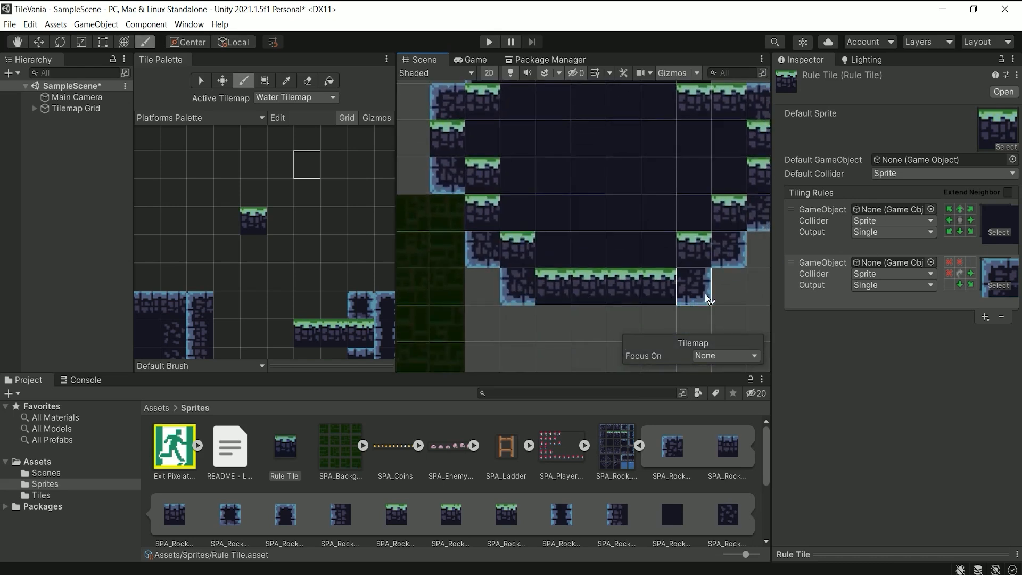
pyautogui.doubleClick(669, 497)
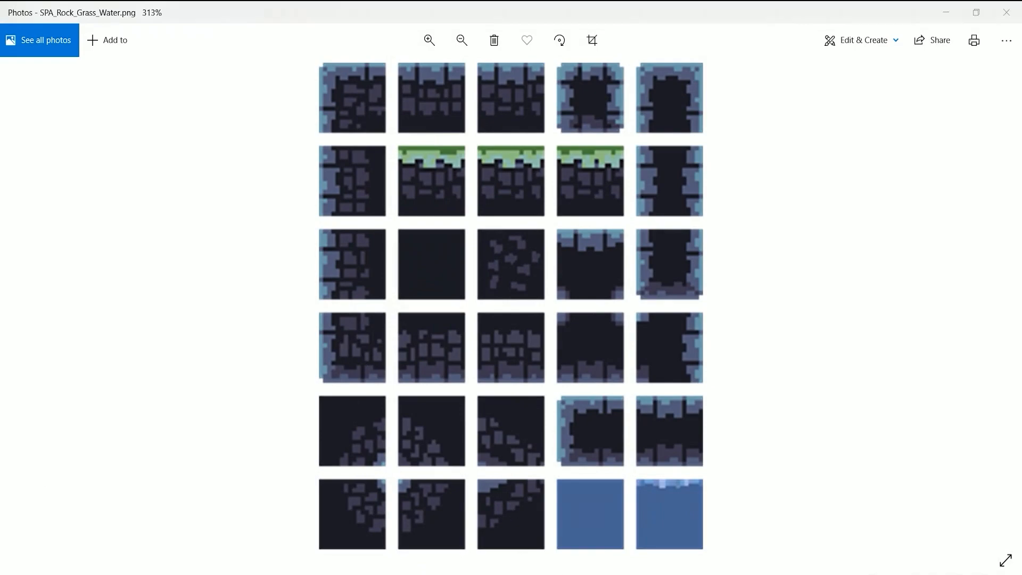
pyautogui.hotkey('alt', 'Tab')
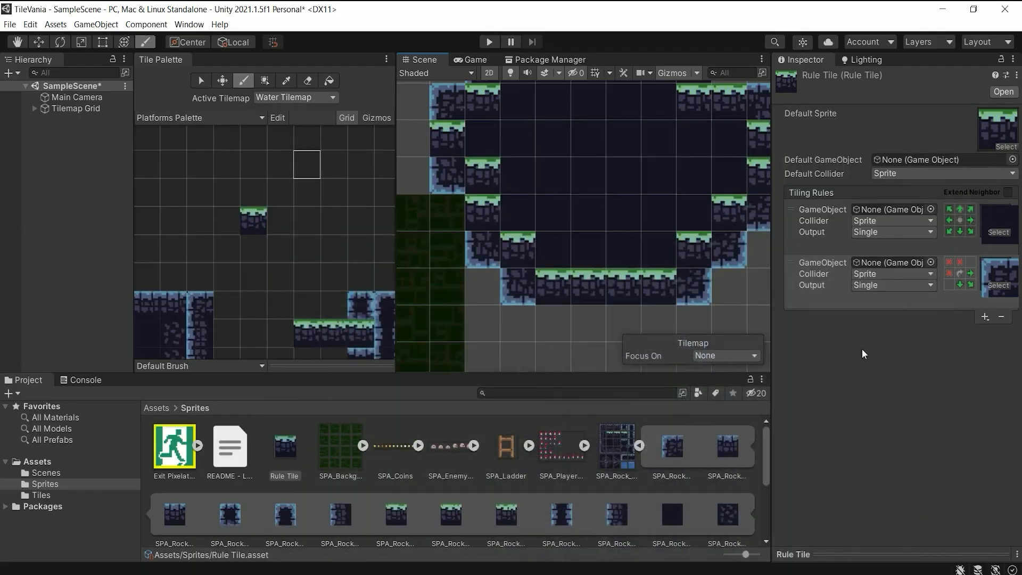
# Compare the available transform modes on the second rule's corners and set the rule to MirrorX, checking the block's upper steps
pyautogui.click(961, 275)
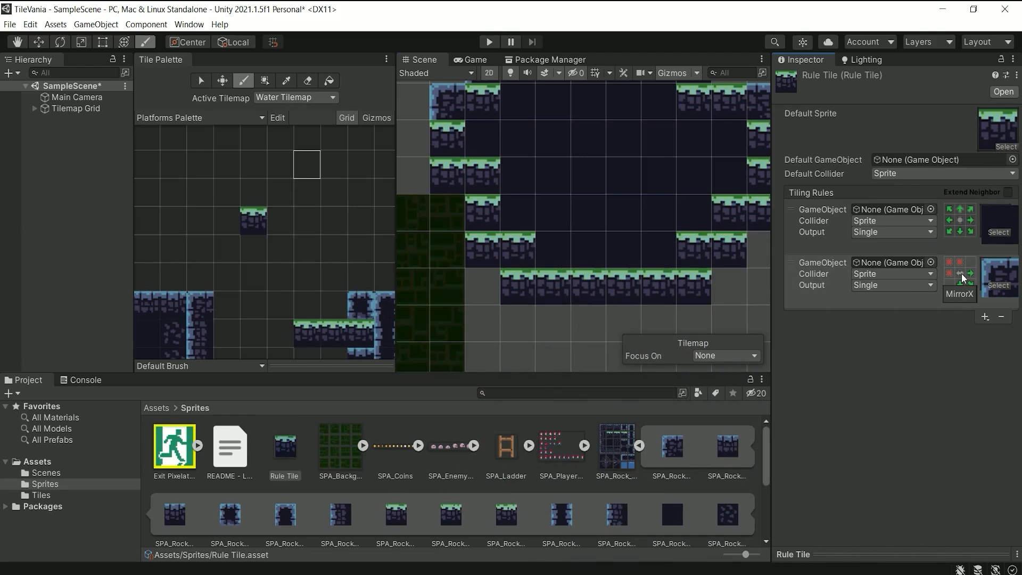
pyautogui.click(960, 274)
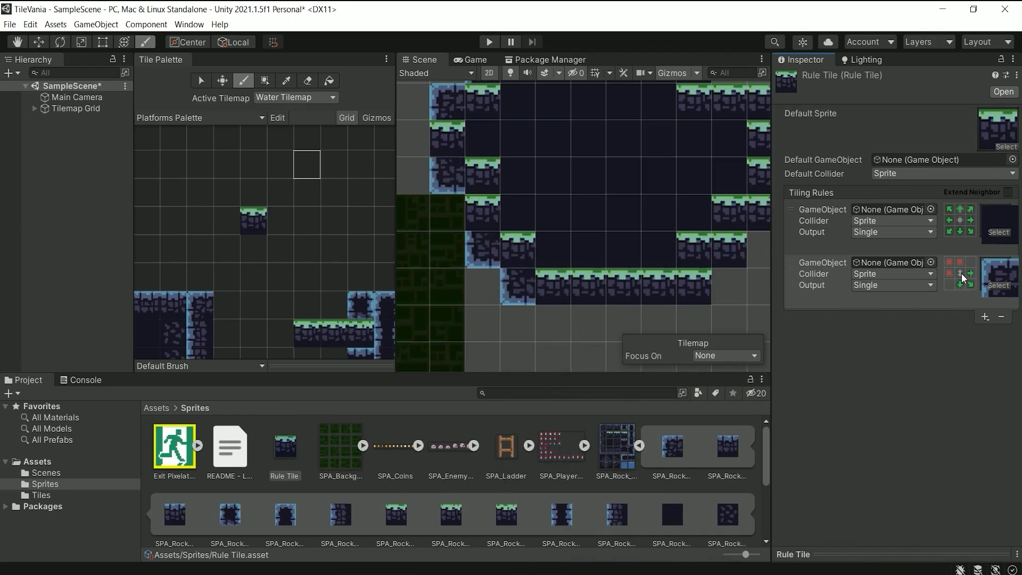
pyautogui.click(961, 274)
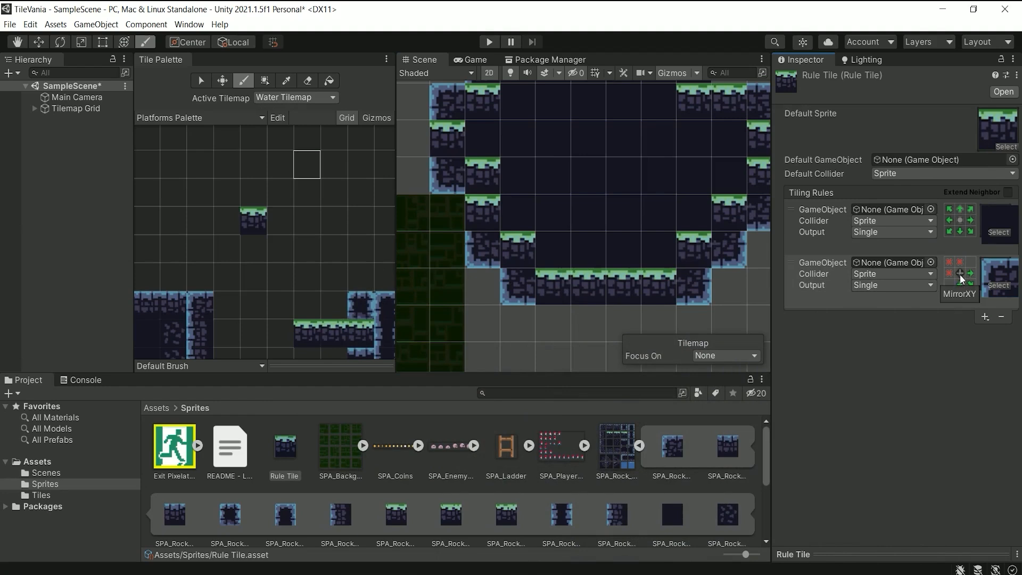
pyautogui.click(961, 274)
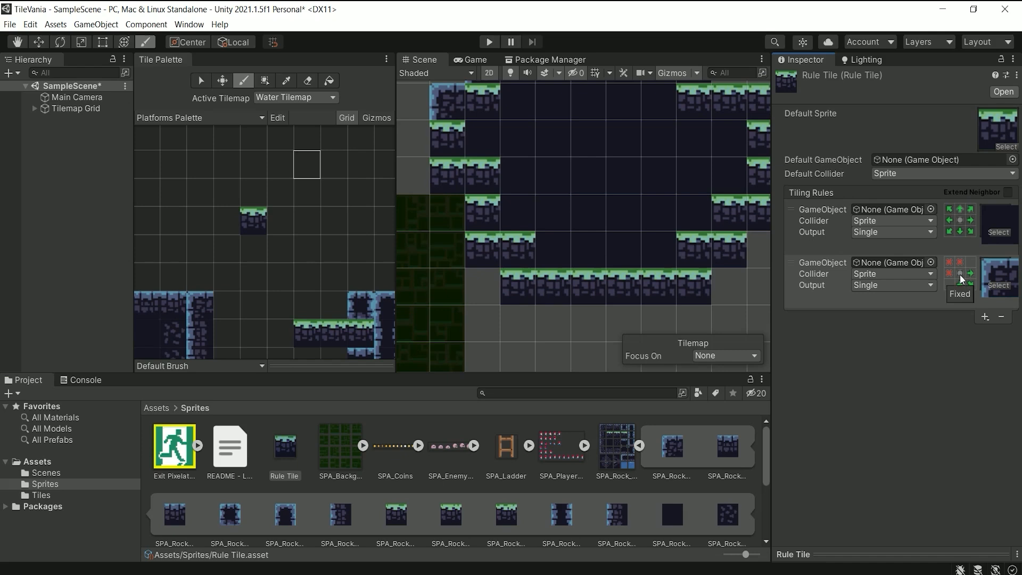
pyautogui.click(961, 275)
pyautogui.click(961, 274)
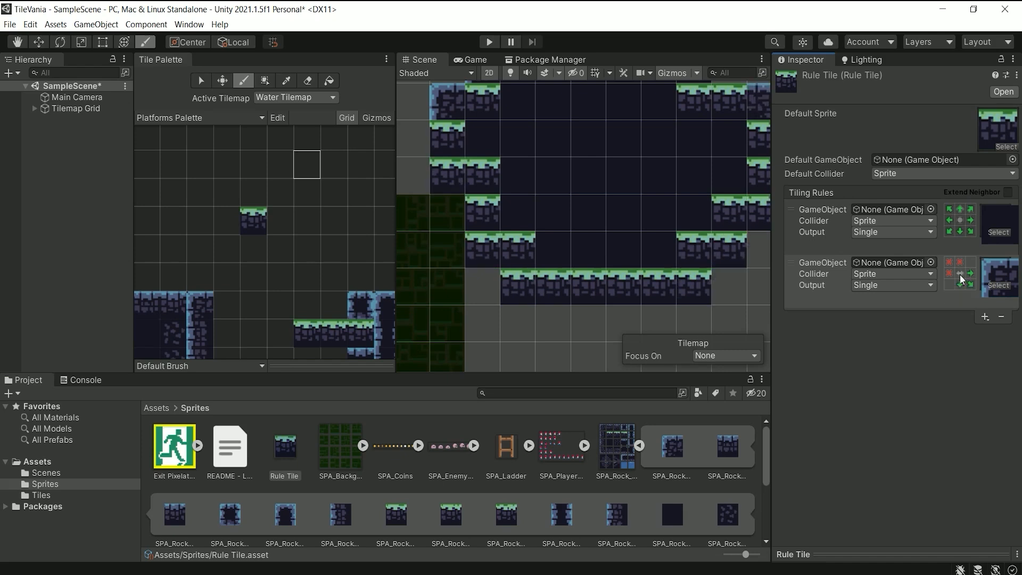
pyautogui.moveTo(570, 164); pyautogui.dragTo(556, 281, button='middle')
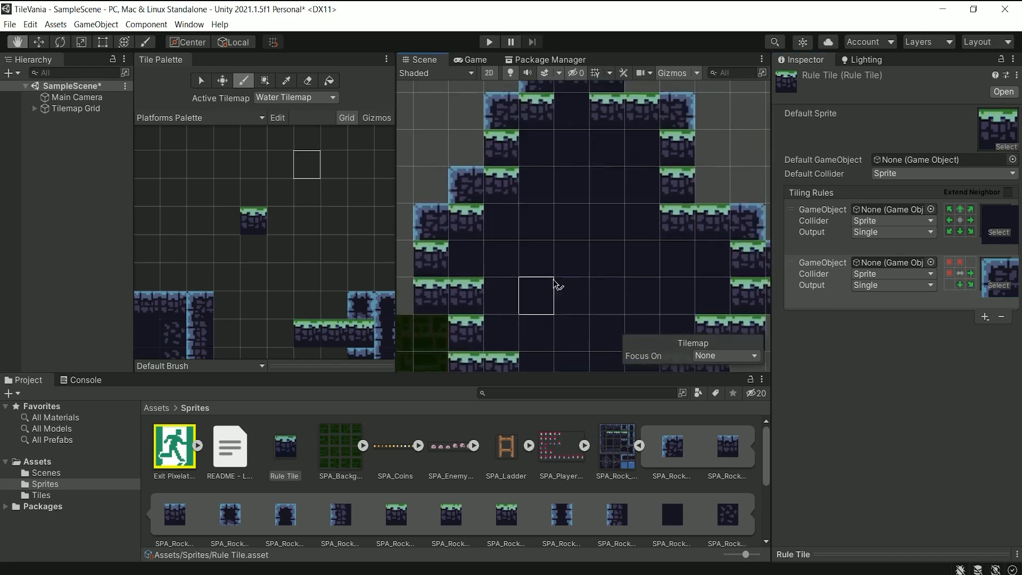
pyautogui.moveTo(529, 169); pyautogui.dragTo(519, 233, button='middle')
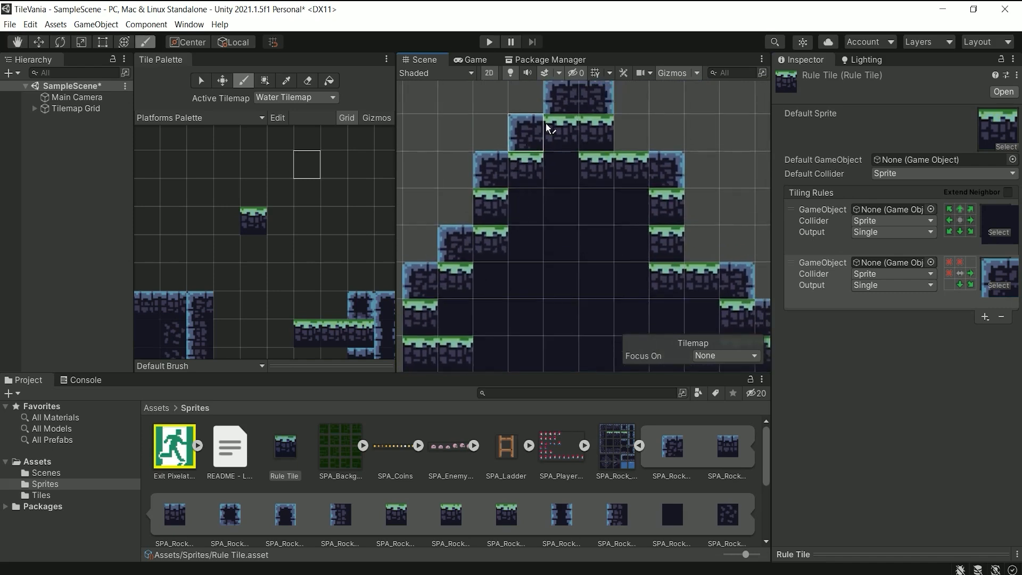
pyautogui.moveTo(564, 96); pyautogui.dragTo(551, 179, button='middle')
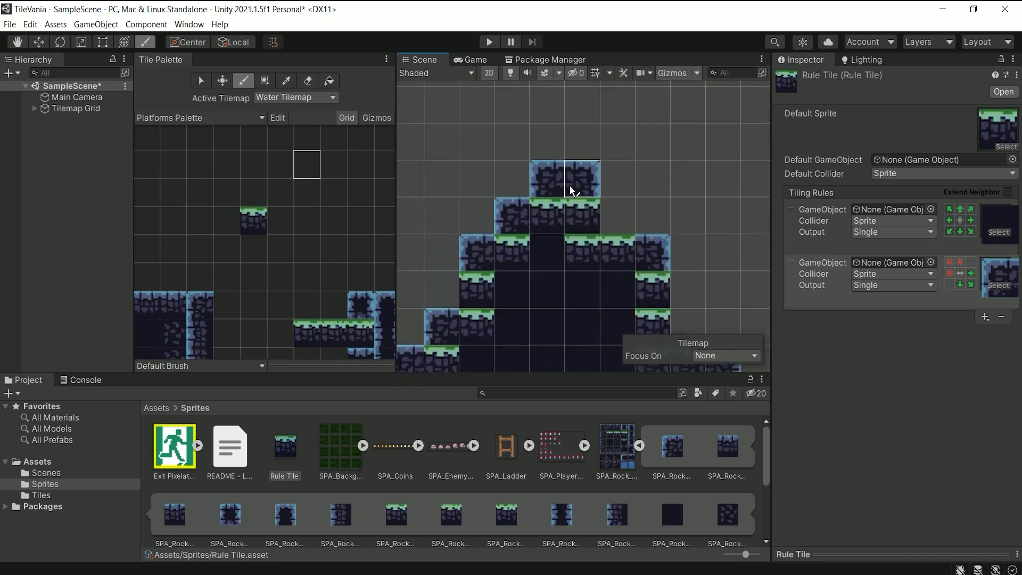
# Add a third tiling rule and assign it the lower-left rock corner sprite, checking the choice against SPA_Rock_Grass_Water.png in Photos
pyautogui.moveTo(612, 255); pyautogui.dragTo(610, 170, button='middle')
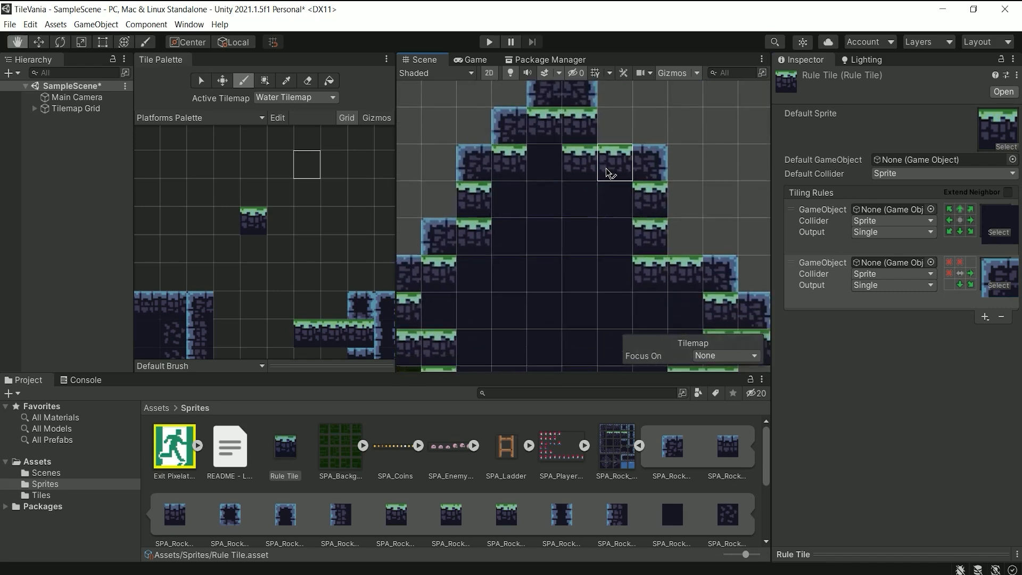
pyautogui.click(986, 318)
pyautogui.click(977, 332)
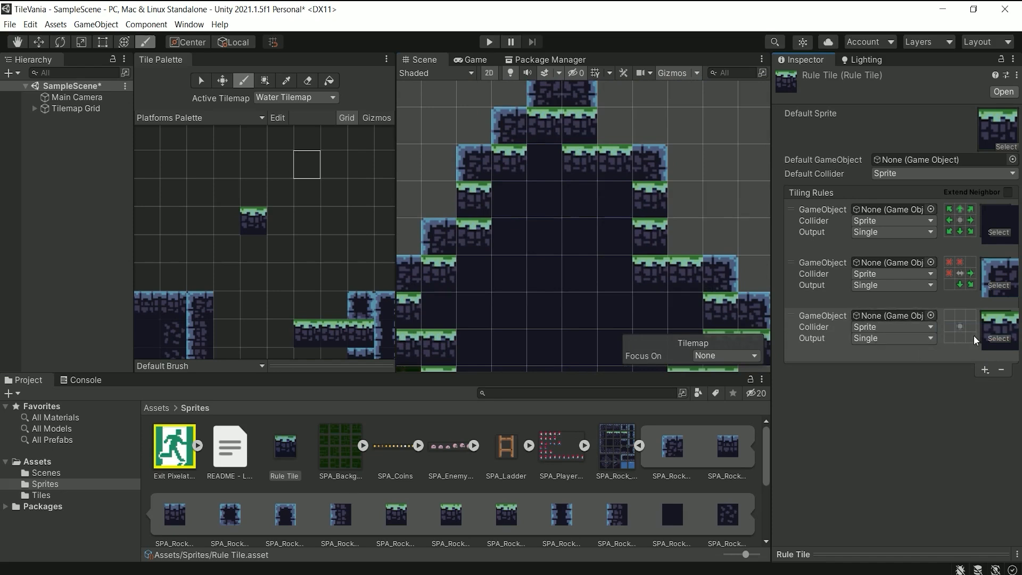
pyautogui.scroll(-2, 616, 515)
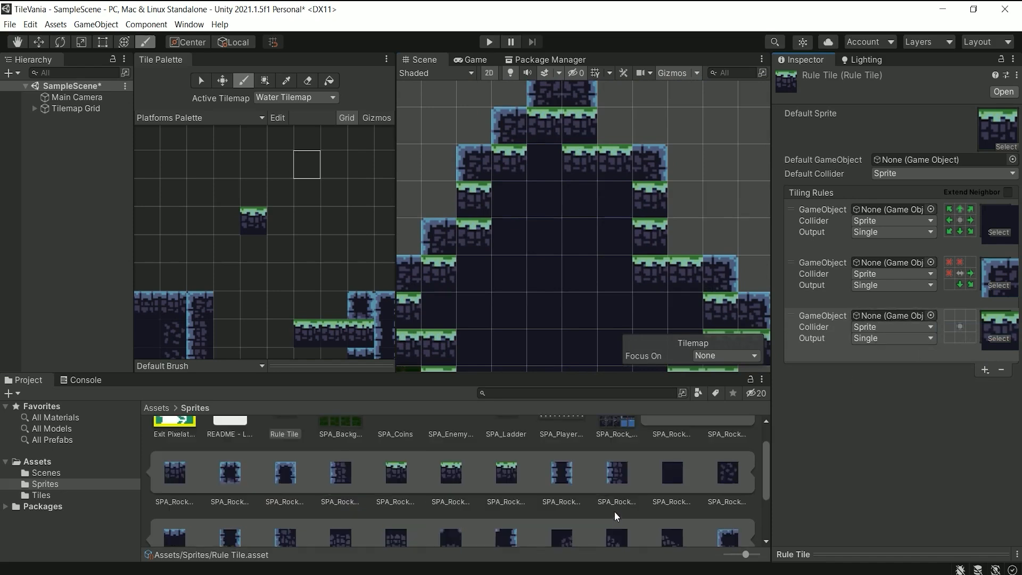
pyautogui.scroll(-2, 594, 504)
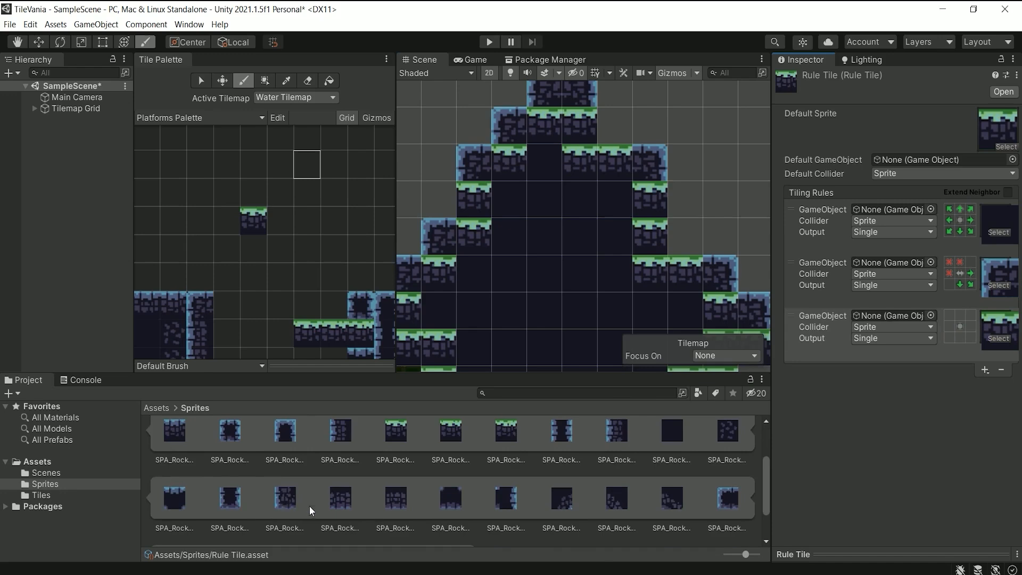
pyautogui.click(648, 573)
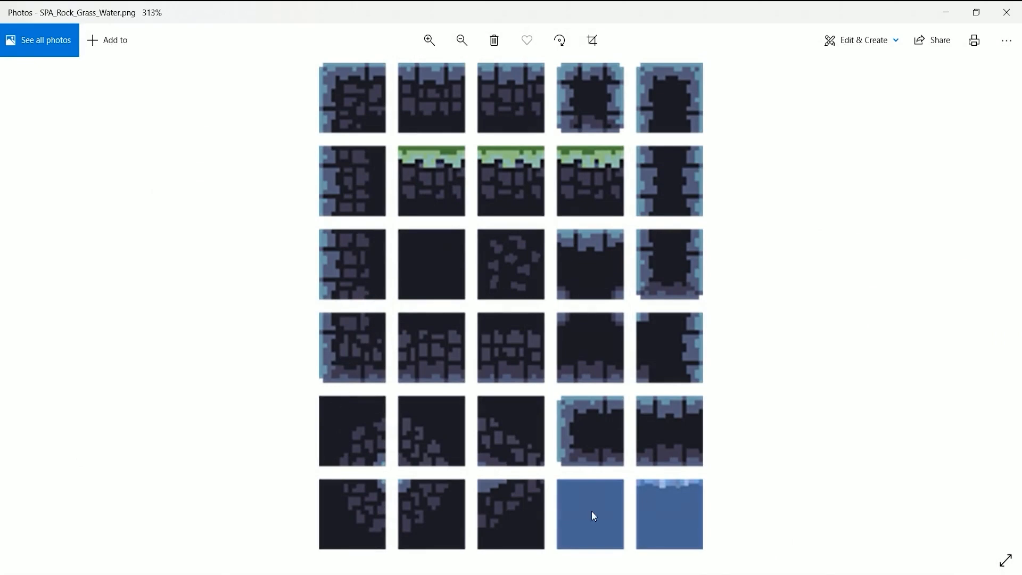
pyautogui.click(648, 574)
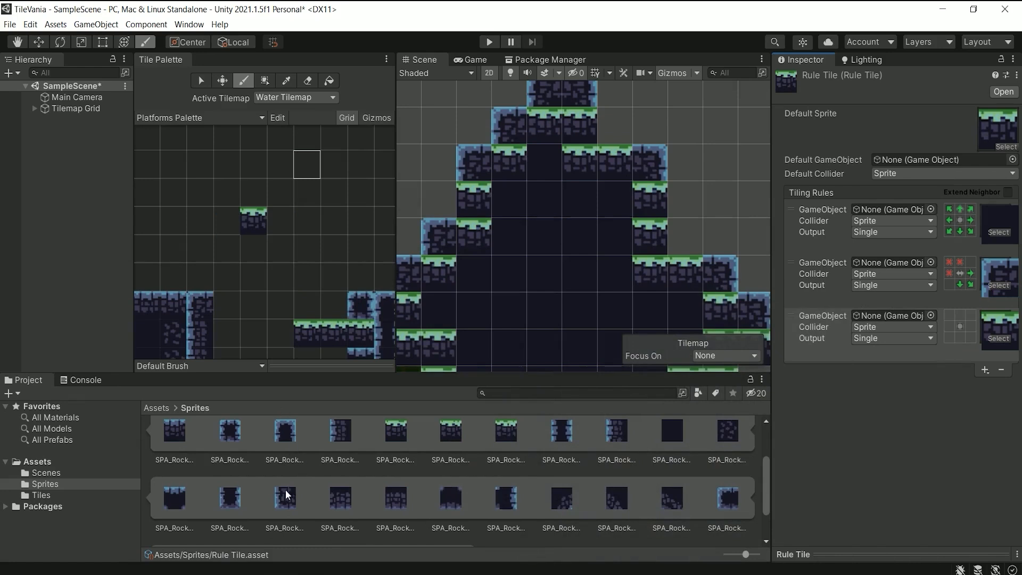
pyautogui.moveTo(286, 500); pyautogui.dragTo(986, 326)
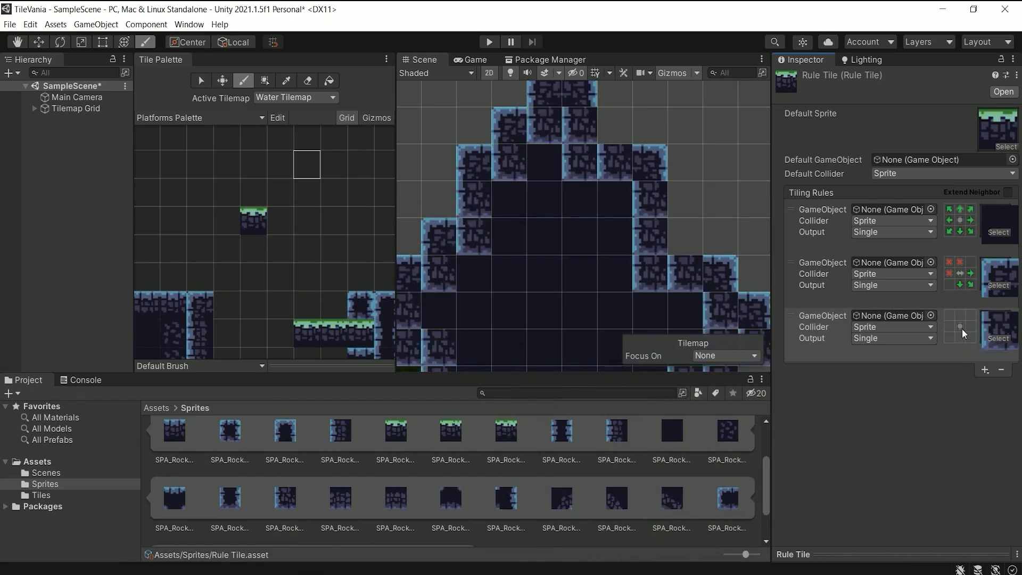
# In the third rule, exclude left, lower-left and lower neighbours, require upper, upper-right and right ones, and set the transform to MirrorX
pyautogui.moveTo(575, 270); pyautogui.dragTo(728, 93, button='middle')
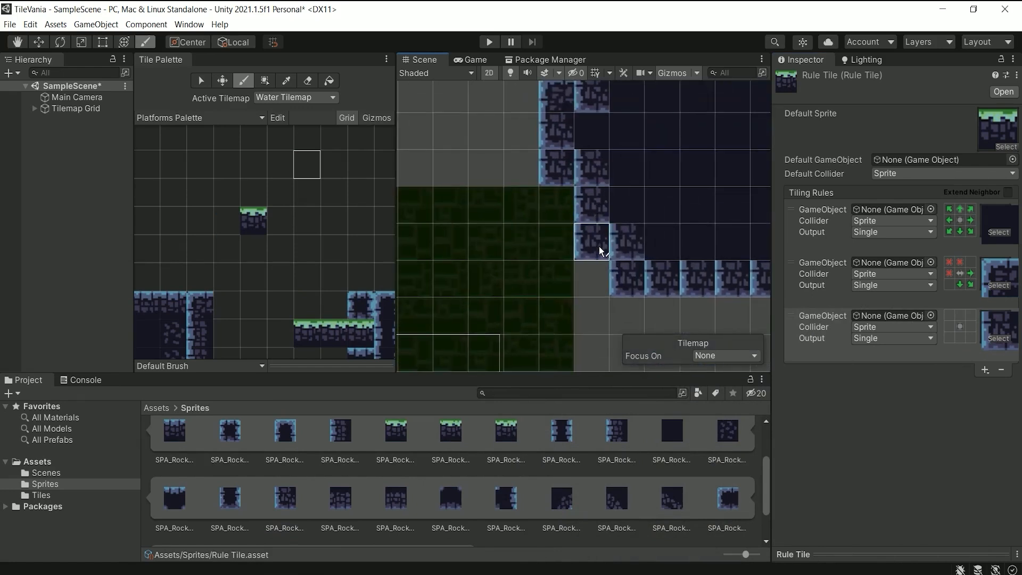
pyautogui.scroll(5, 599, 245)
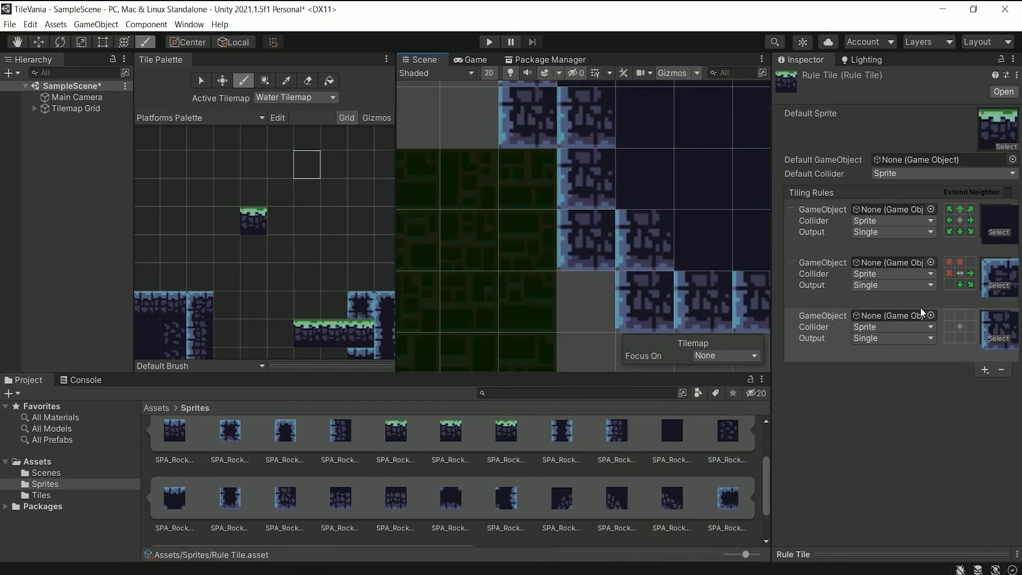
pyautogui.click(950, 327)
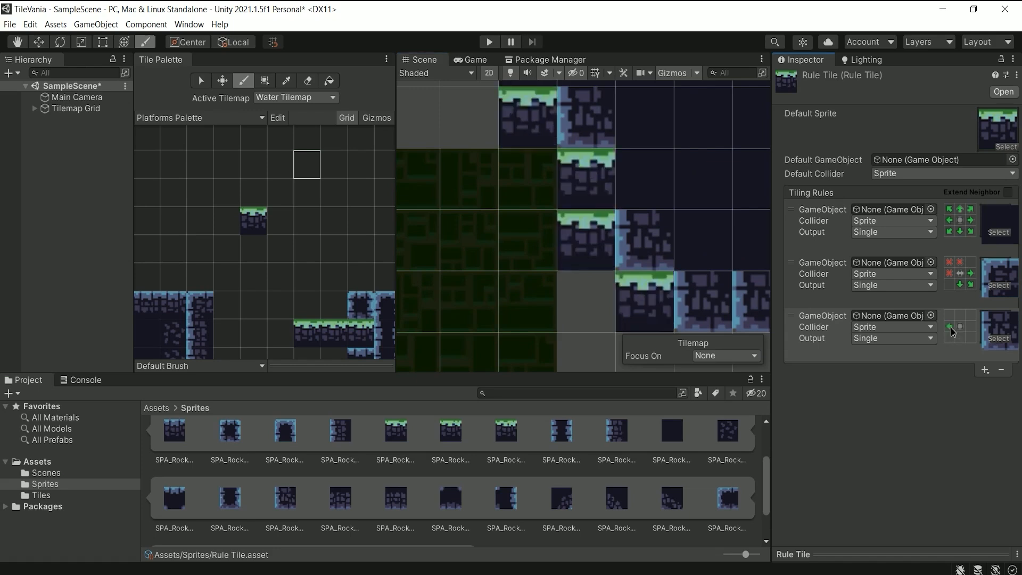
pyautogui.click(950, 327)
pyautogui.click(950, 337)
pyautogui.click(951, 337)
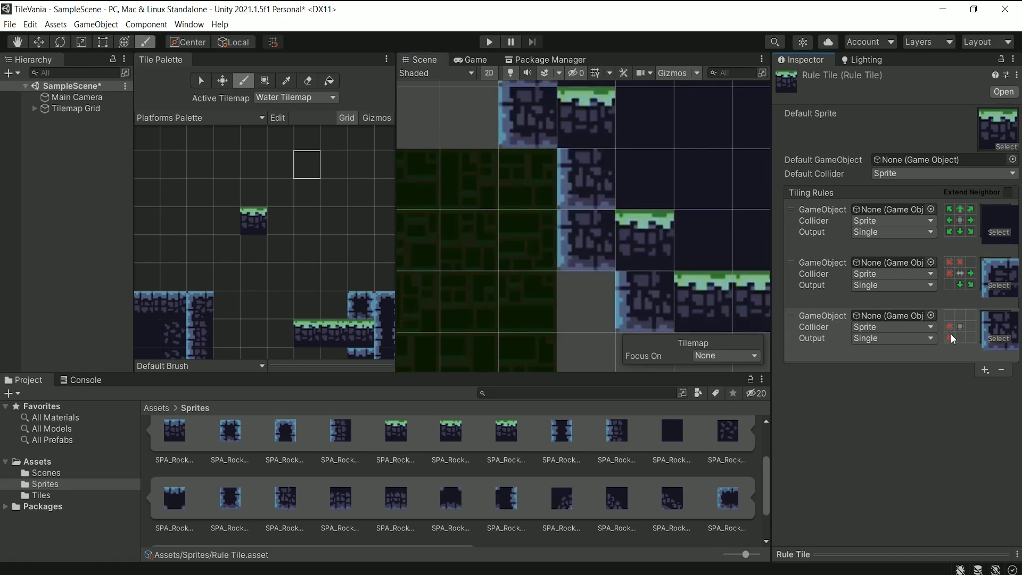
pyautogui.click(960, 338)
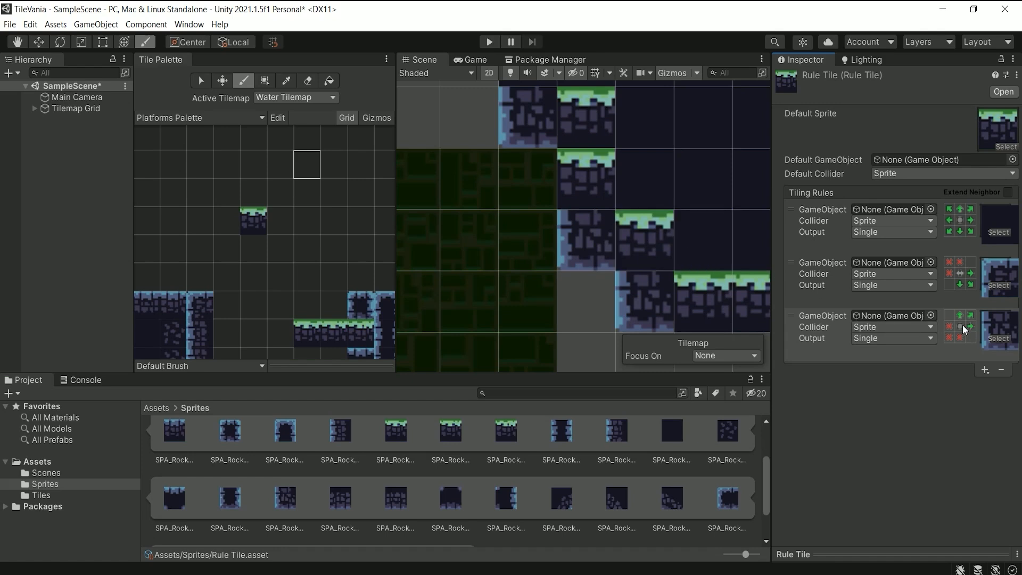
pyautogui.moveTo(685, 269); pyautogui.dragTo(320, 146, button='middle')
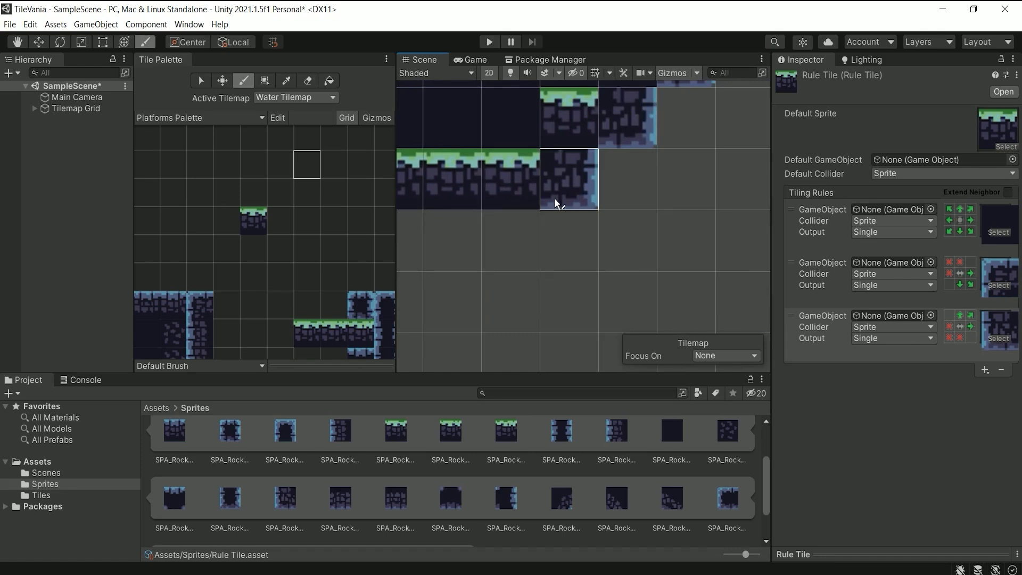
# Paint extra rule tiles onto the block's right side and below its lower edge to test the mirrored corners
pyautogui.moveTo(555, 196); pyautogui.dragTo(639, 307, button='middle')
pyautogui.scroll(-8, 638, 274)
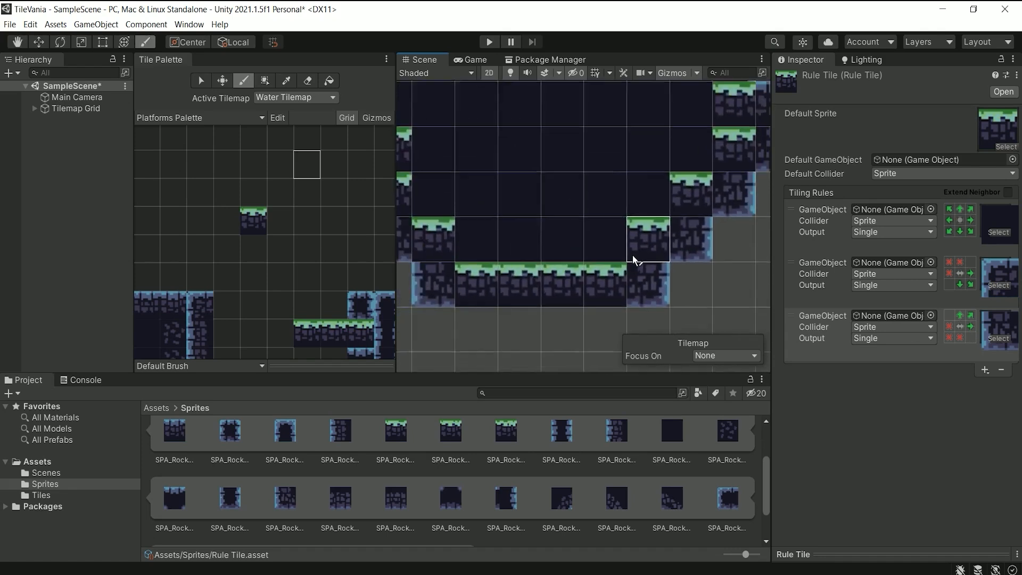
pyautogui.scroll(-5, 631, 239)
pyautogui.moveTo(602, 192); pyautogui.dragTo(613, 266, button='middle')
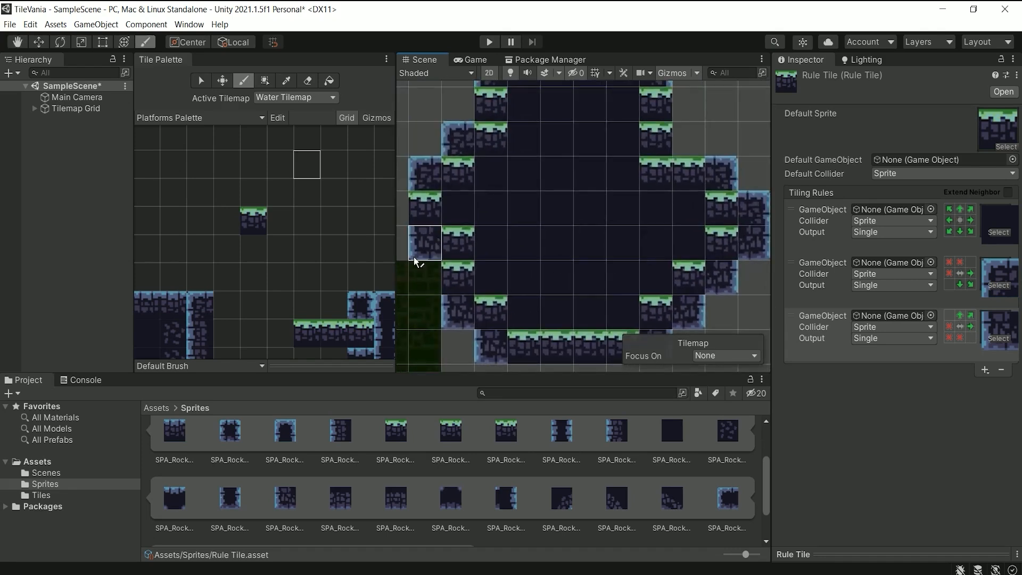
pyautogui.moveTo(519, 205); pyautogui.dragTo(526, 249, button='middle')
pyautogui.moveTo(676, 197)
pyautogui.mouseDown()
pyautogui.moveTo(704, 164)
pyautogui.moveTo(733, 211)
pyautogui.moveTo(667, 147)
pyautogui.moveTo(627, 142)
pyautogui.moveTo(722, 126)
pyautogui.moveTo(758, 215)
pyautogui.moveTo(745, 223)
pyautogui.moveTo(756, 151)
pyautogui.moveTo(734, 152)
pyautogui.mouseUp()
pyautogui.moveTo(708, 289); pyautogui.dragTo(666, 291)
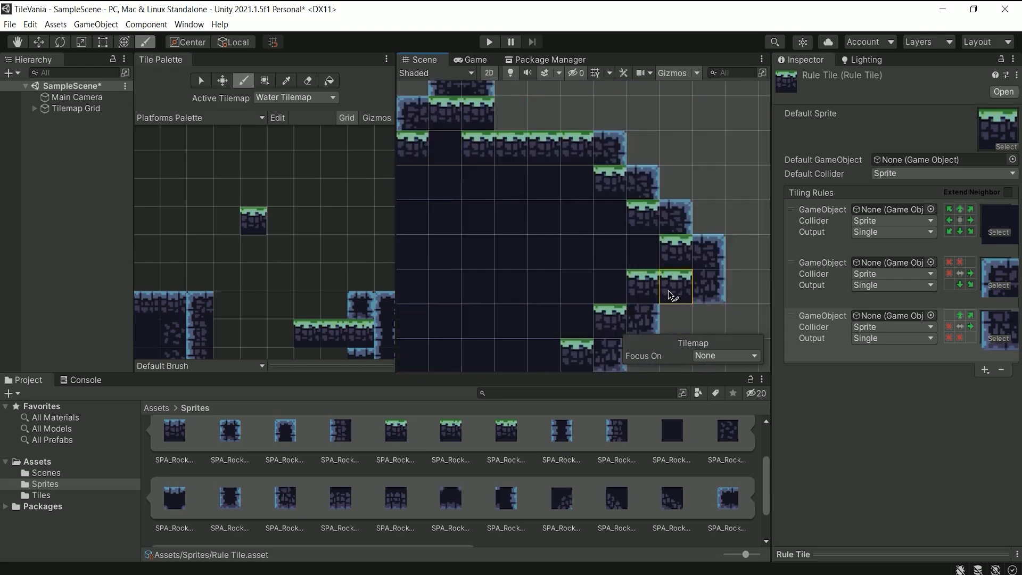
pyautogui.scroll(-1, 679, 280)
pyautogui.moveTo(680, 275); pyautogui.dragTo(667, 97, button='middle')
pyautogui.moveTo(690, 132)
pyautogui.mouseDown()
pyautogui.moveTo(664, 235)
pyautogui.moveTo(662, 202)
pyautogui.moveTo(572, 170)
pyautogui.moveTo(541, 223)
pyautogui.moveTo(618, 266)
pyautogui.moveTo(636, 205)
pyautogui.moveTo(646, 278)
pyautogui.mouseUp()
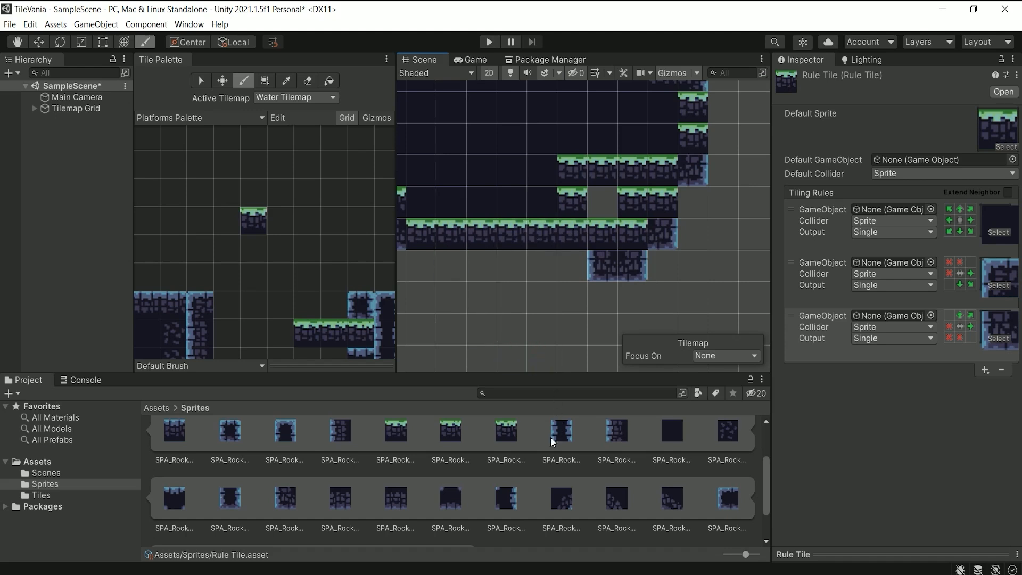
# Paint a long row of rule tiles above the block with a trail descending on its right, and add a tile beside its left steps
pyautogui.moveTo(713, 157); pyautogui.dragTo(601, 315, button='middle')
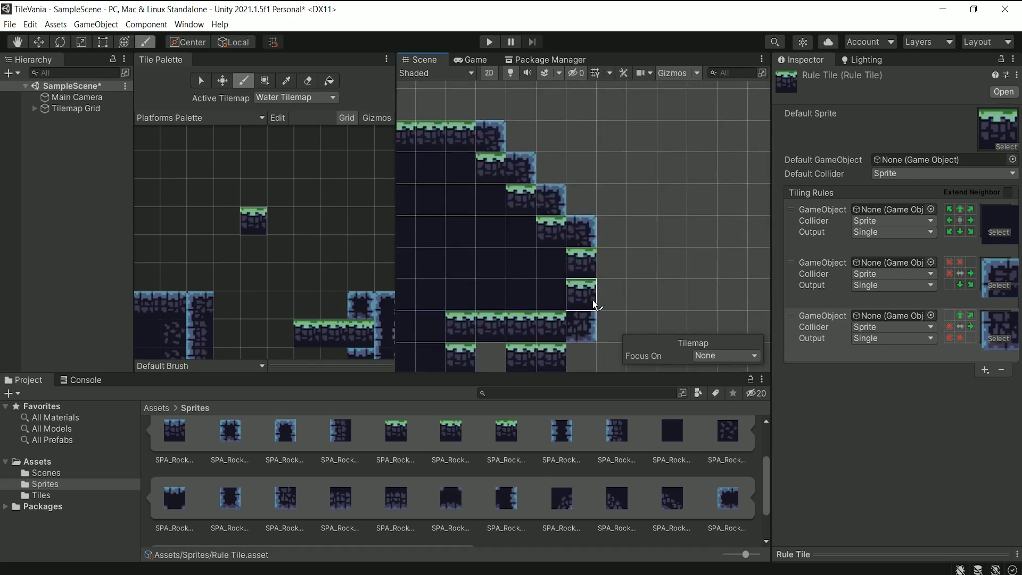
pyautogui.moveTo(526, 239); pyautogui.dragTo(867, 189, button='middle')
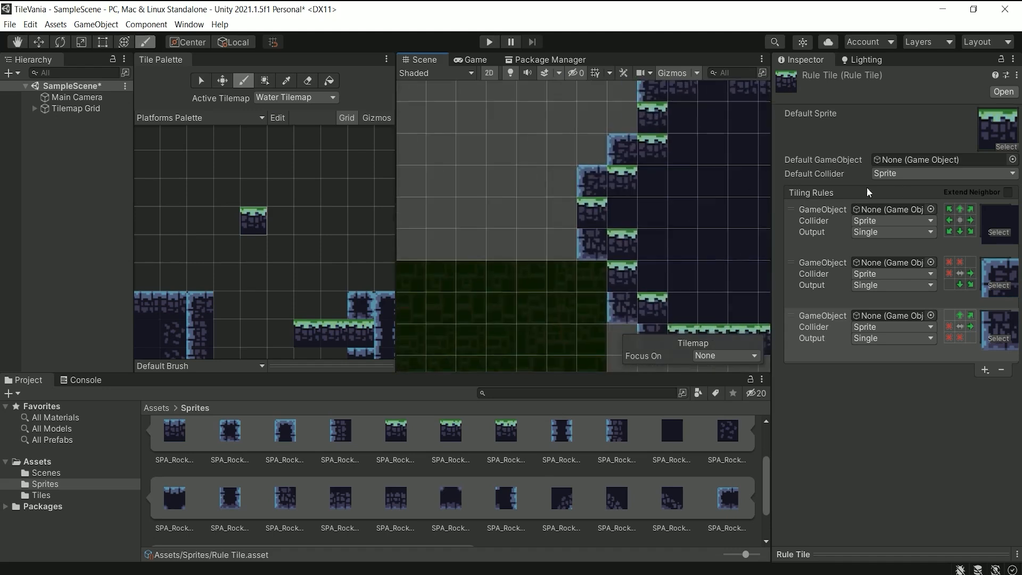
pyautogui.moveTo(668, 189); pyautogui.dragTo(549, 233, button='middle')
pyautogui.click(593, 156)
pyautogui.hotkey('ctrl', 'z')
pyautogui.moveTo(555, 121); pyautogui.dragTo(737, 127)
pyautogui.moveTo(738, 128)
pyautogui.mouseDown(button='middle')
pyautogui.moveTo(631, 167)
pyautogui.moveTo(548, 178)
pyautogui.mouseUp(button='middle')
pyautogui.moveTo(593, 172)
pyautogui.mouseDown()
pyautogui.moveTo(652, 169)
pyautogui.moveTo(626, 207)
pyautogui.moveTo(645, 239)
pyautogui.moveTo(673, 178)
pyautogui.moveTo(647, 240)
pyautogui.moveTo(681, 269)
pyautogui.moveTo(684, 301)
pyautogui.mouseUp()
pyautogui.moveTo(564, 221)
pyautogui.mouseDown(button='middle')
pyautogui.moveTo(776, 253)
pyautogui.moveTo(718, 254)
pyautogui.mouseUp(button='middle')
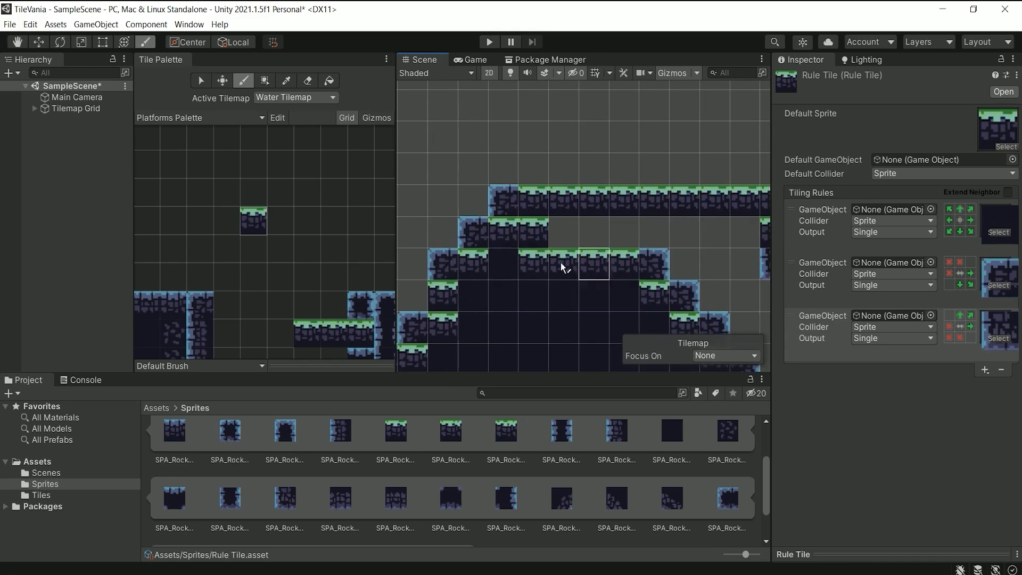
pyautogui.moveTo(511, 274)
pyautogui.mouseDown(button='middle')
pyautogui.moveTo(558, 230)
pyautogui.moveTo(637, 208)
pyautogui.mouseUp(button='middle')
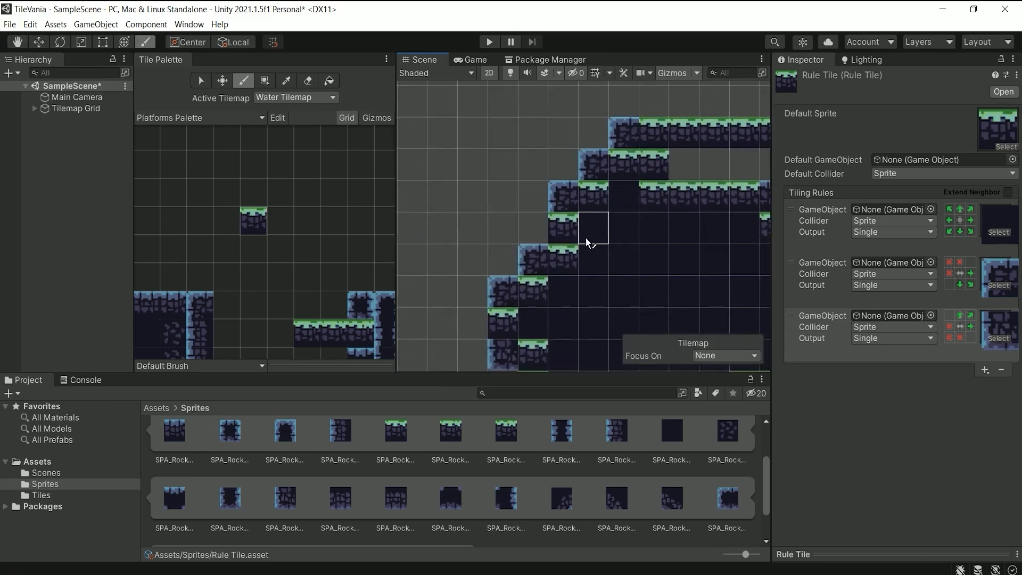
pyautogui.click(520, 235)
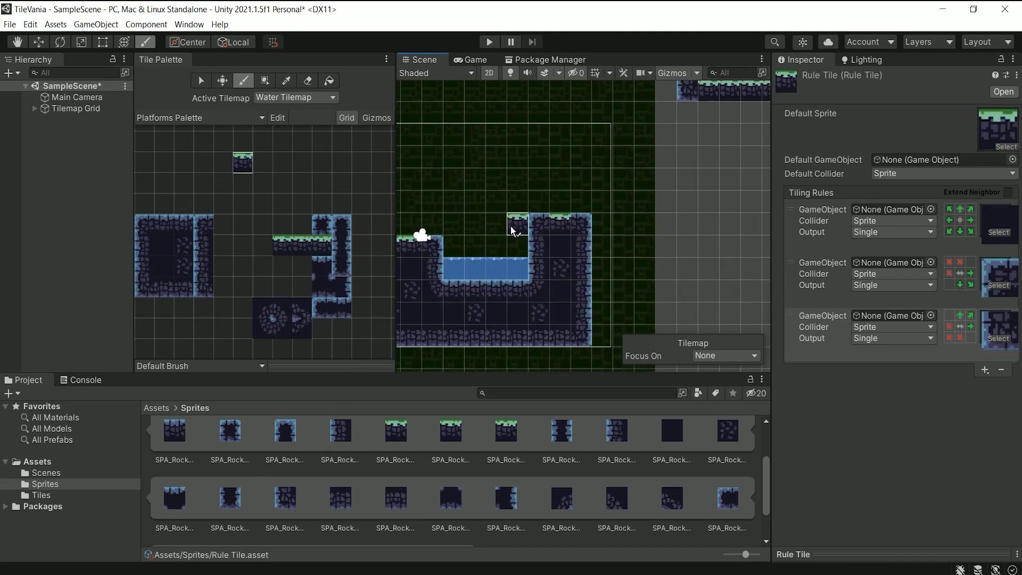
# Compare the hand-painted platforms with the rule-tiled block, and add a fourth tiling rule with its output set to Random
pyautogui.moveTo(448, 251); pyautogui.dragTo(570, 256, button='middle')
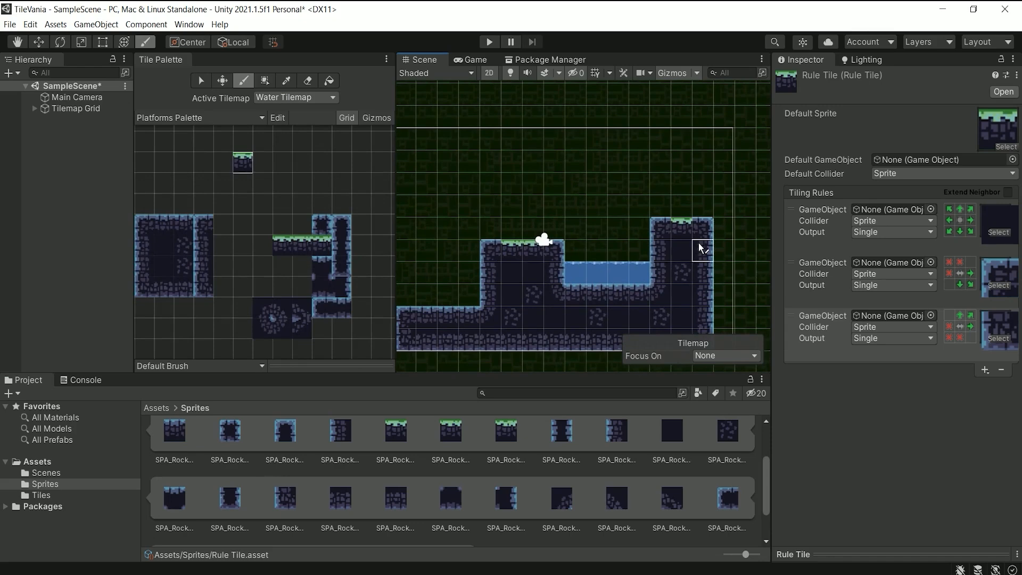
pyautogui.moveTo(707, 211)
pyautogui.mouseDown(button='middle')
pyautogui.moveTo(493, 286)
pyautogui.moveTo(422, 323)
pyautogui.mouseUp(button='middle')
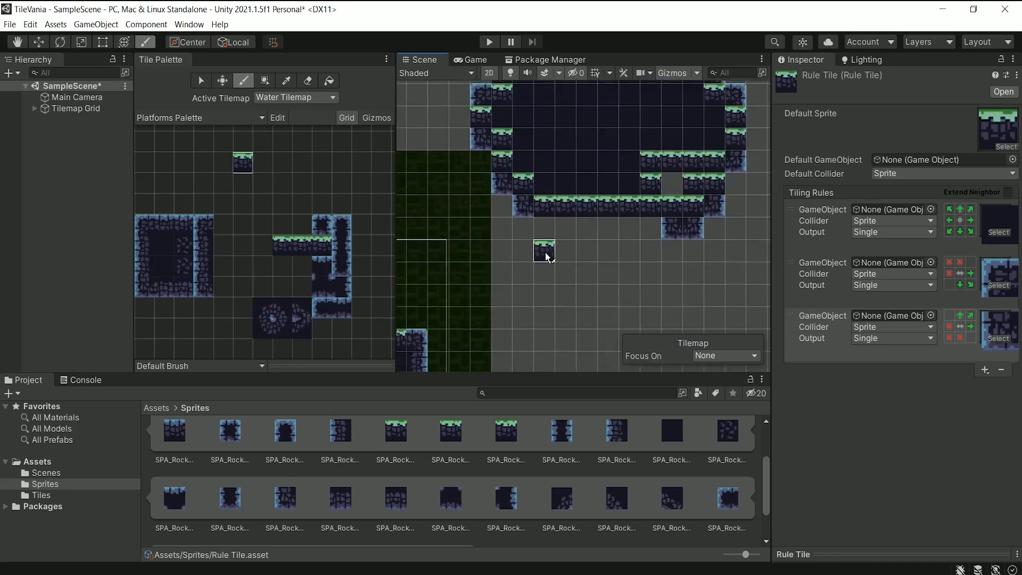
pyautogui.moveTo(587, 231)
pyautogui.mouseDown(button='middle')
pyautogui.moveTo(450, 326)
pyautogui.moveTo(513, 355)
pyautogui.mouseUp(button='middle')
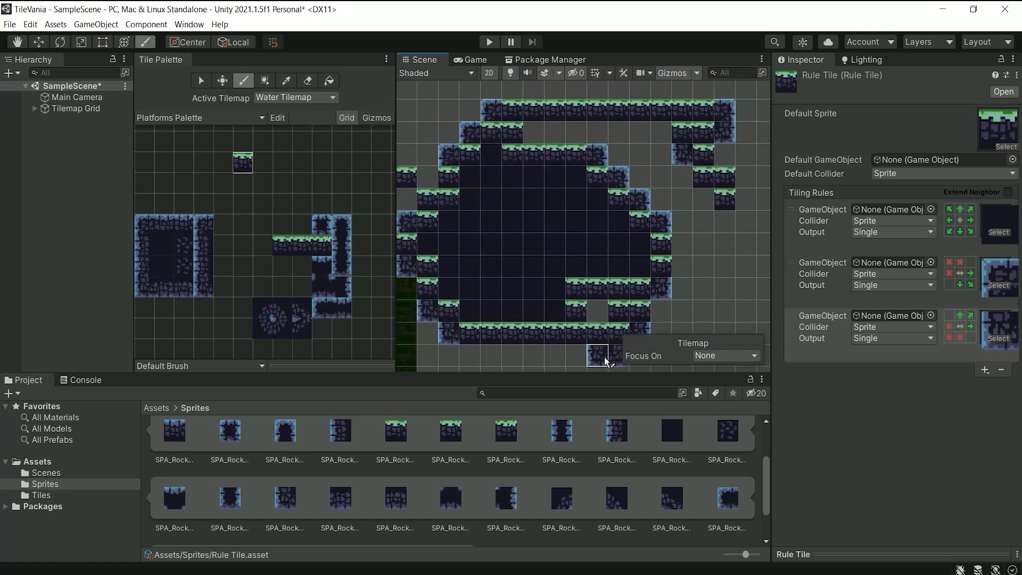
pyautogui.moveTo(605, 357); pyautogui.dragTo(613, 357)
pyautogui.click(985, 371)
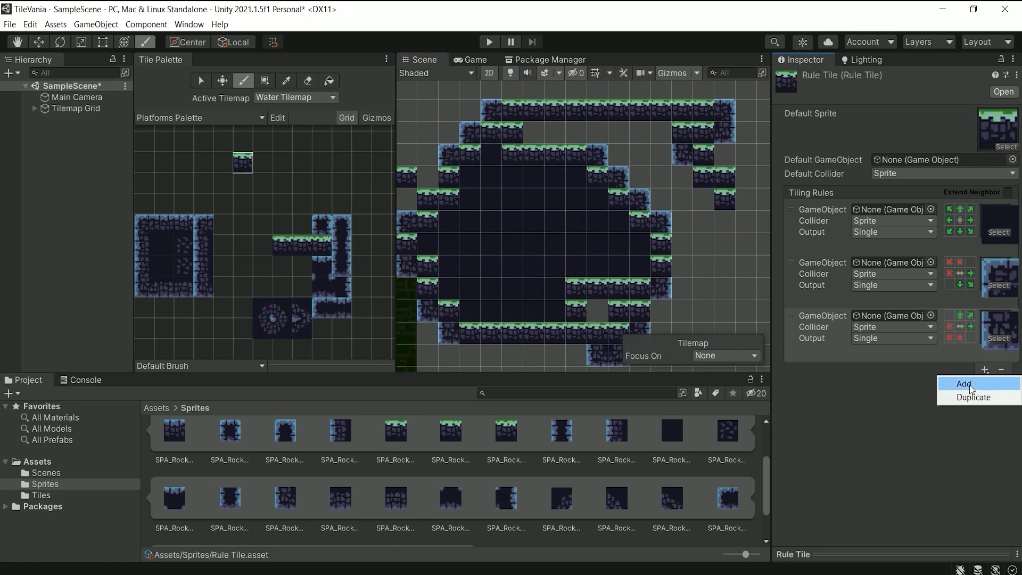
pyautogui.click(970, 384)
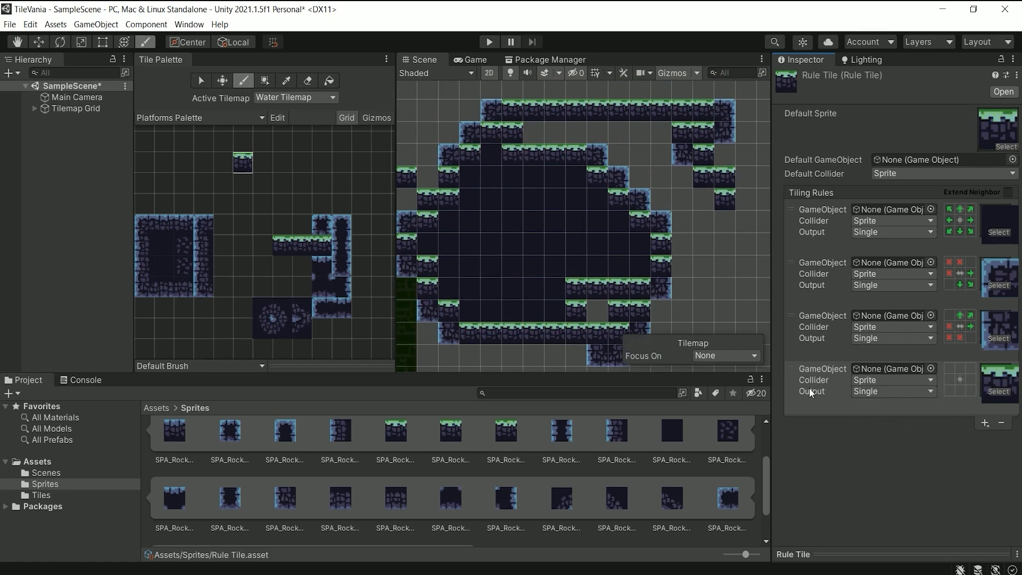
pyautogui.click(883, 392)
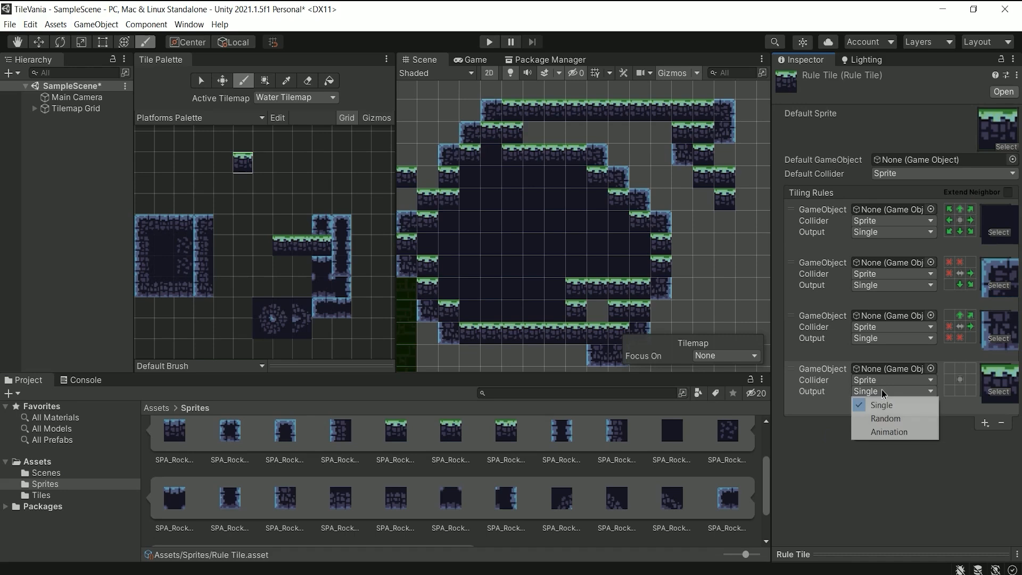
pyautogui.click(886, 420)
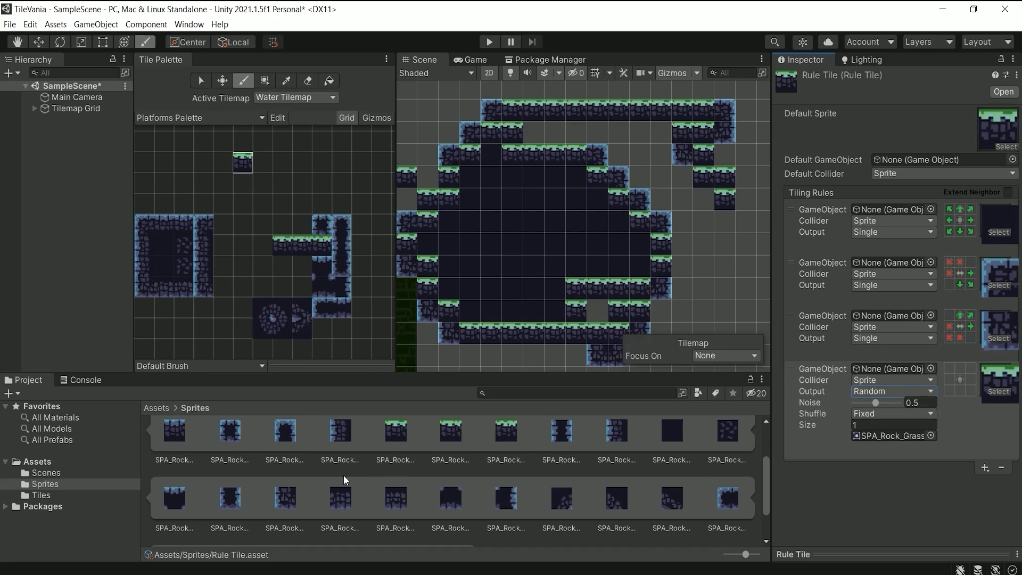
# Look over the available rock sprites and set the fourth rule's random sprite list size to 5
pyautogui.scroll(3, 344, 480)
pyautogui.scroll(-1, 334, 481)
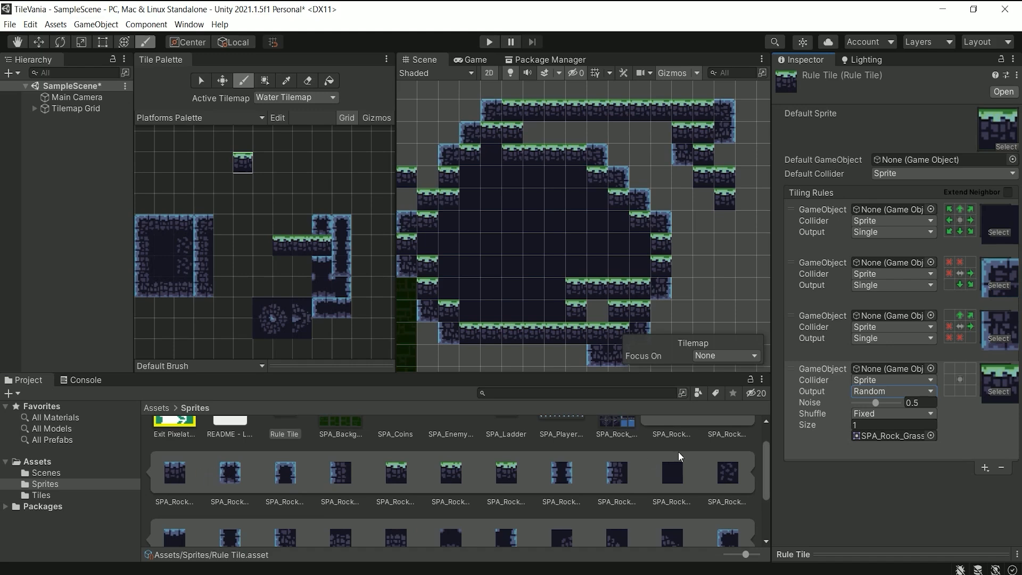
pyautogui.scroll(1, 681, 456)
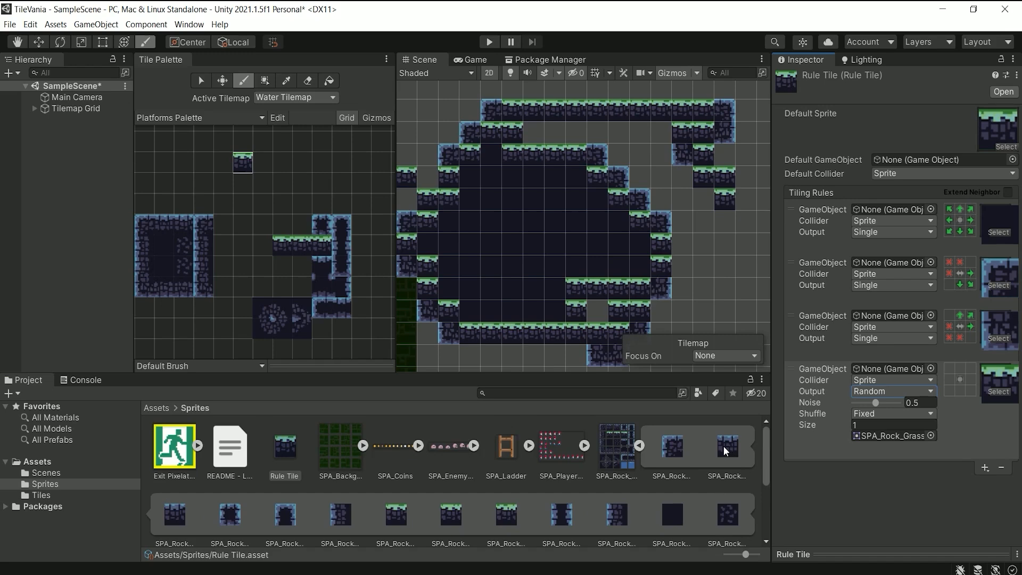
pyautogui.click(866, 424)
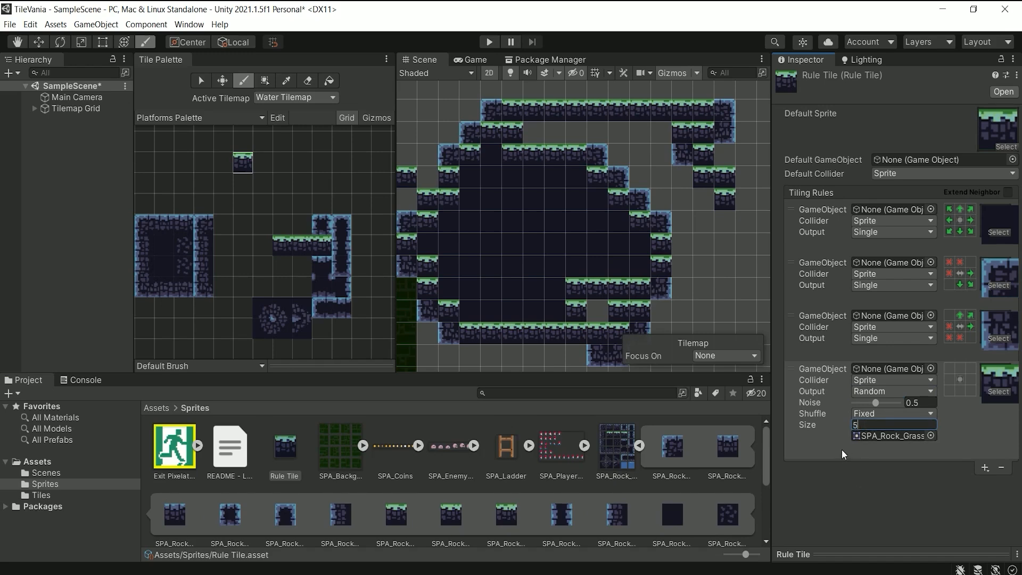
pyautogui.click(843, 453)
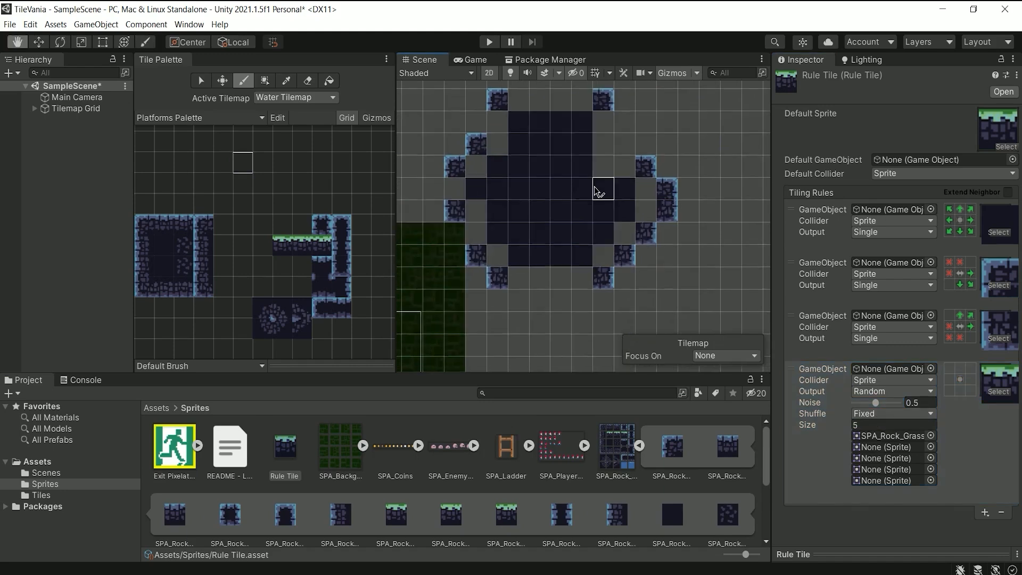
# Fill the four empty slots of the fourth rule's random sprite list with SPA_Rock_Grass sprites
pyautogui.moveTo(618, 211); pyautogui.dragTo(609, 263, button='middle')
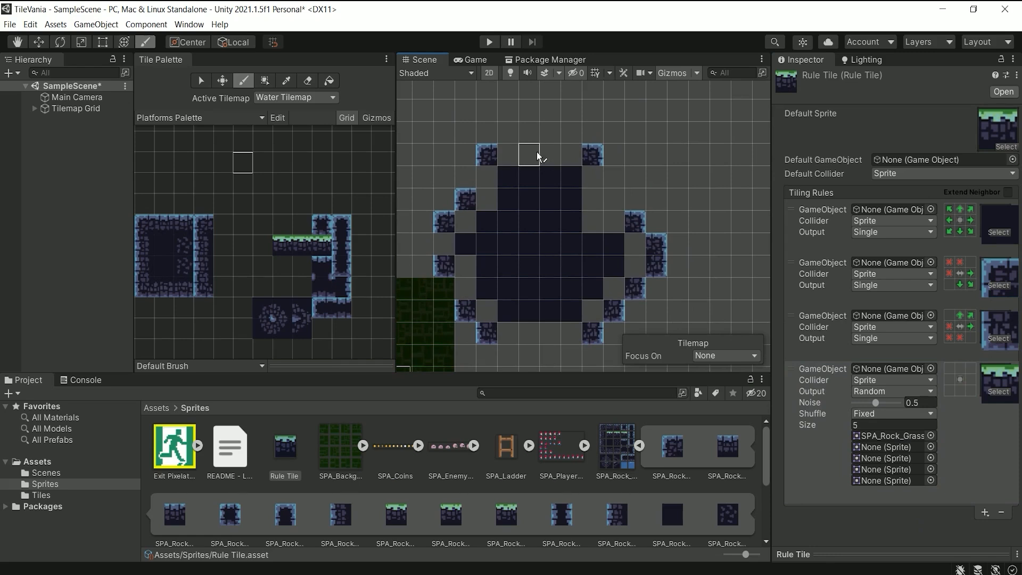
pyautogui.click(868, 424)
pyautogui.moveTo(453, 522); pyautogui.dragTo(879, 452)
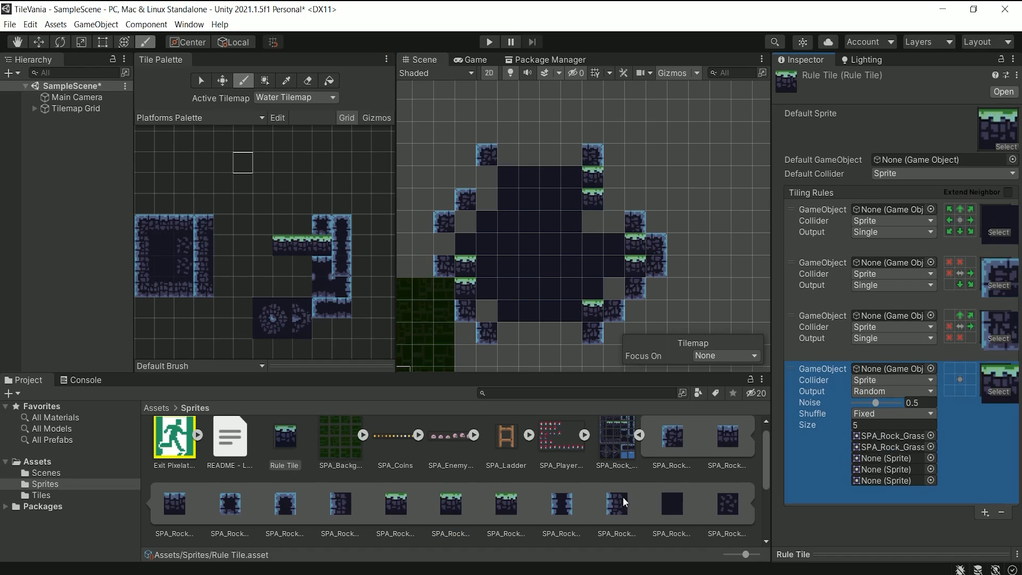
pyautogui.moveTo(510, 511); pyautogui.dragTo(892, 463)
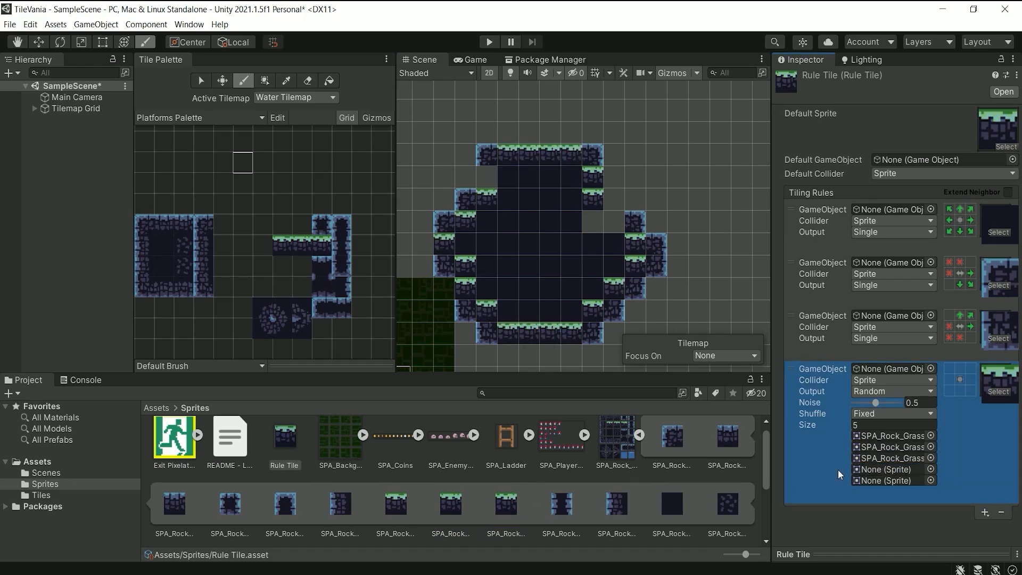
pyautogui.moveTo(729, 442); pyautogui.dragTo(907, 470)
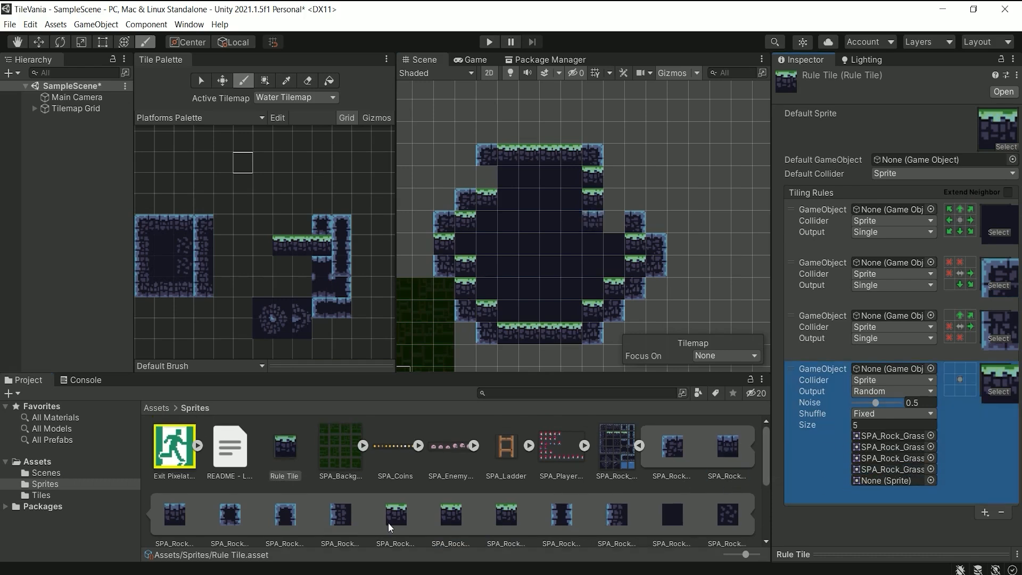
pyautogui.moveTo(182, 516); pyautogui.dragTo(898, 482)
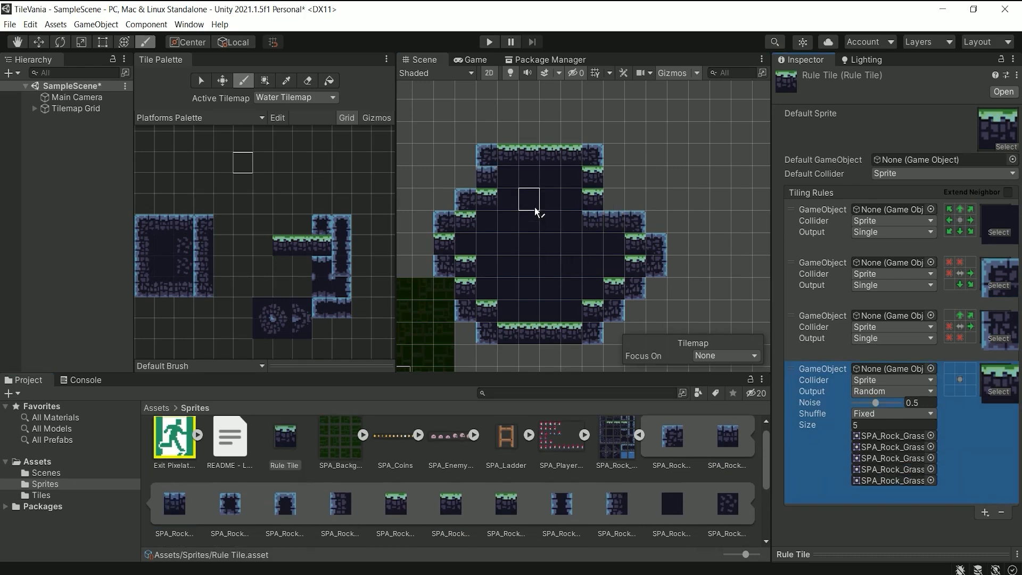
# Try the Mirror X and Mirror Y shuffle options on the fourth rule, and return it to Fixed
pyautogui.moveTo(508, 192)
pyautogui.mouseDown(button='middle')
pyautogui.moveTo(552, 196)
pyautogui.moveTo(559, 217)
pyautogui.mouseUp(button='middle')
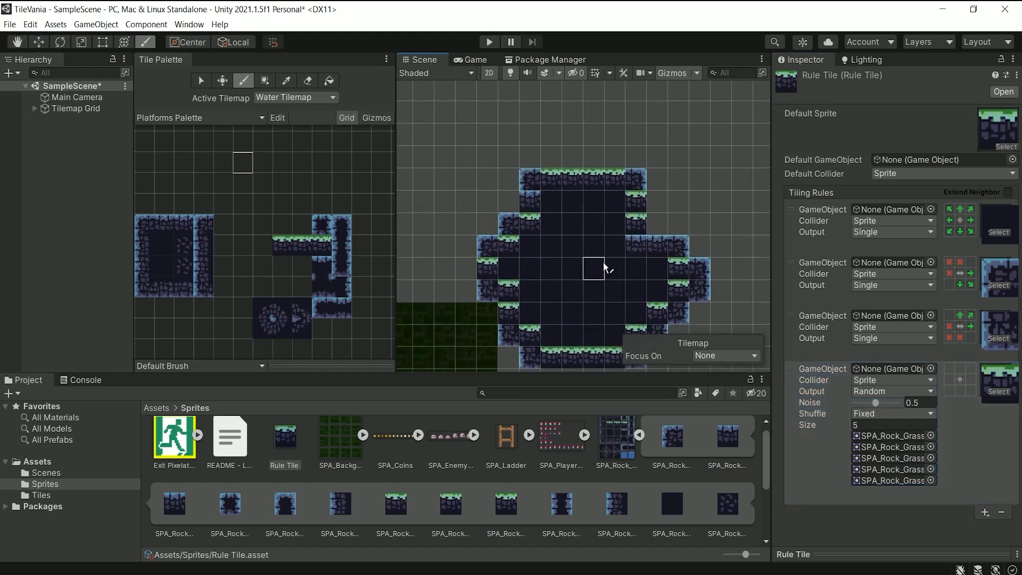
pyautogui.click(879, 414)
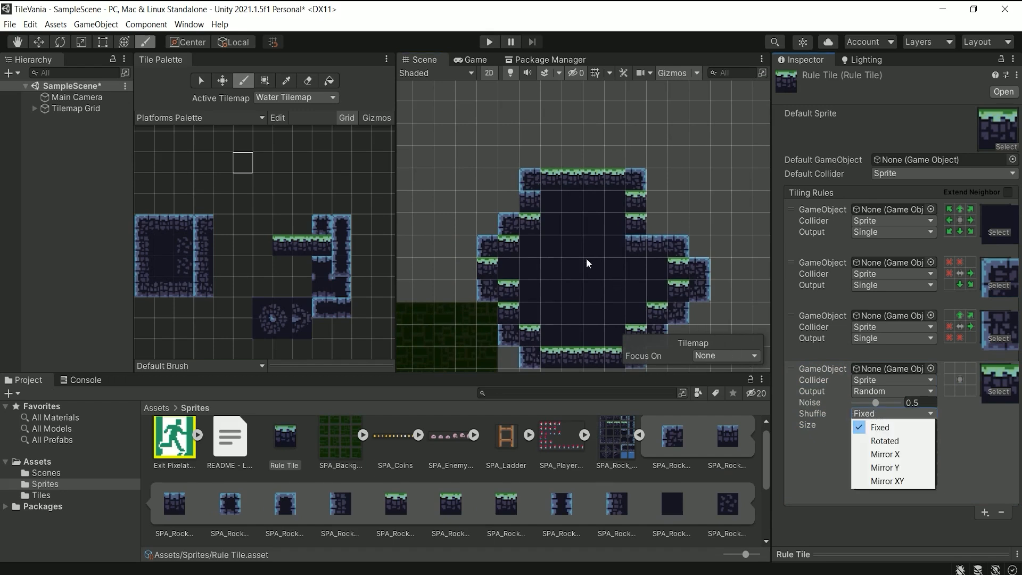
pyautogui.click(893, 455)
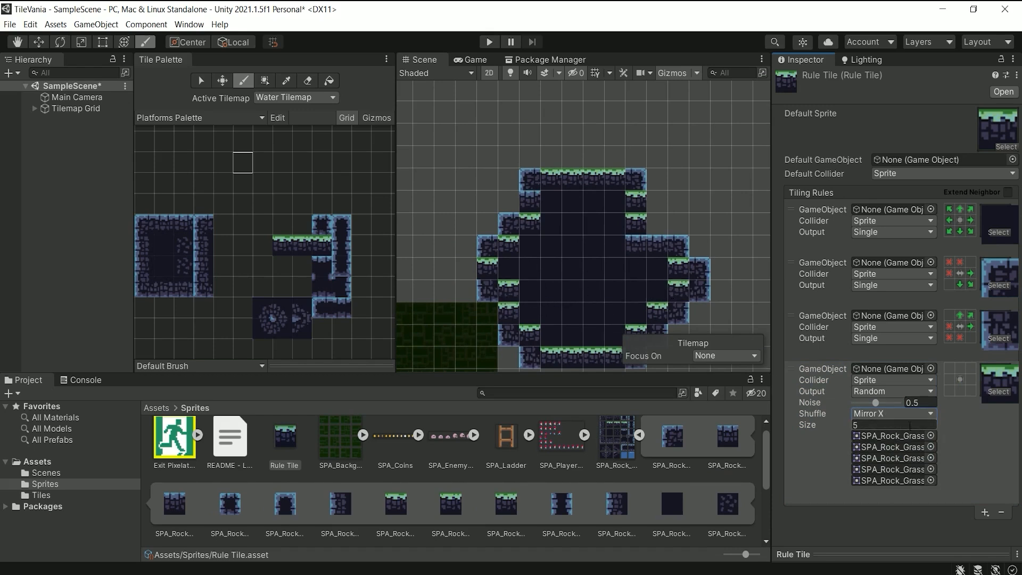
pyautogui.click(899, 415)
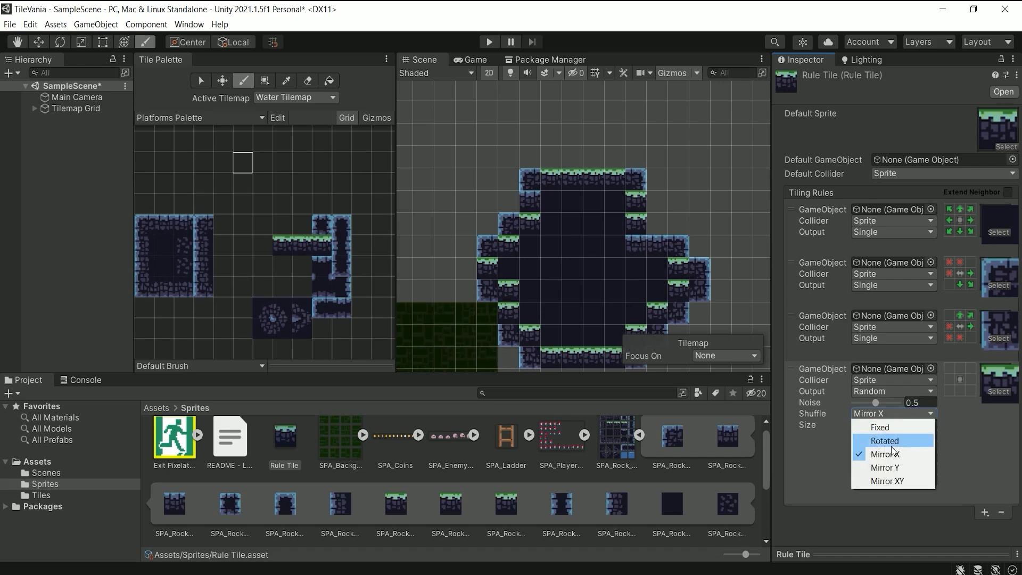
pyautogui.click(892, 468)
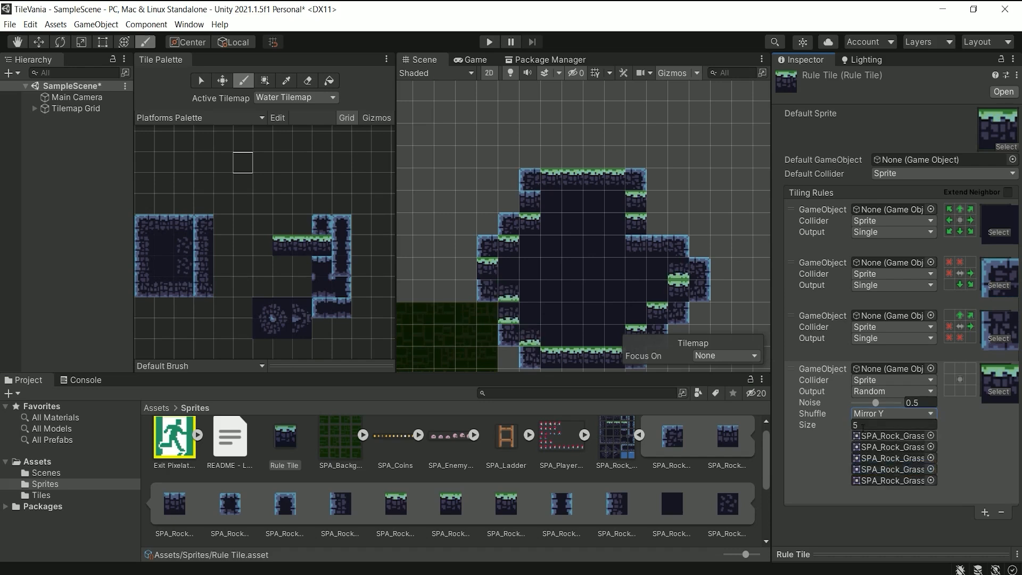
pyautogui.click(909, 415)
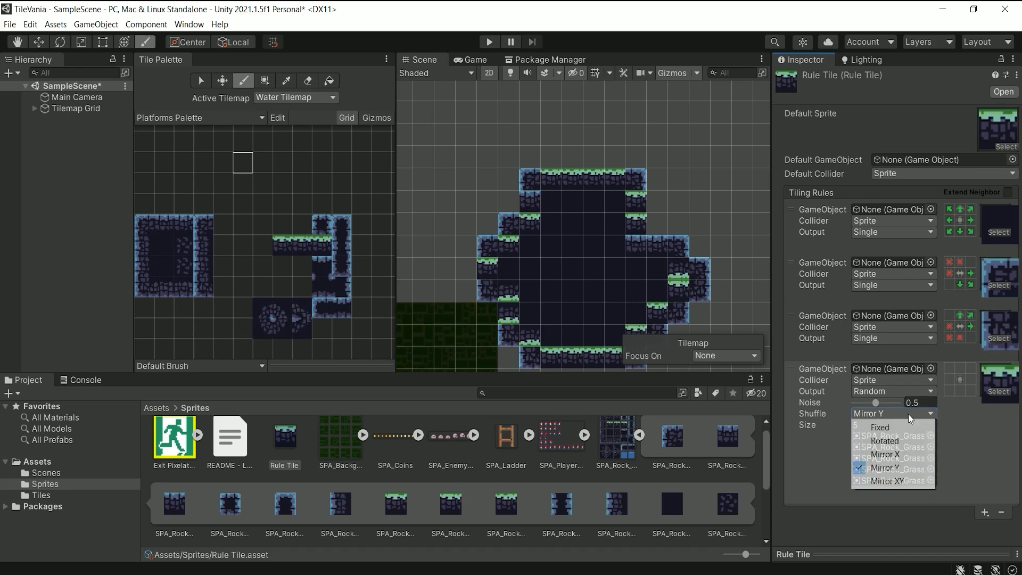
pyautogui.click(894, 428)
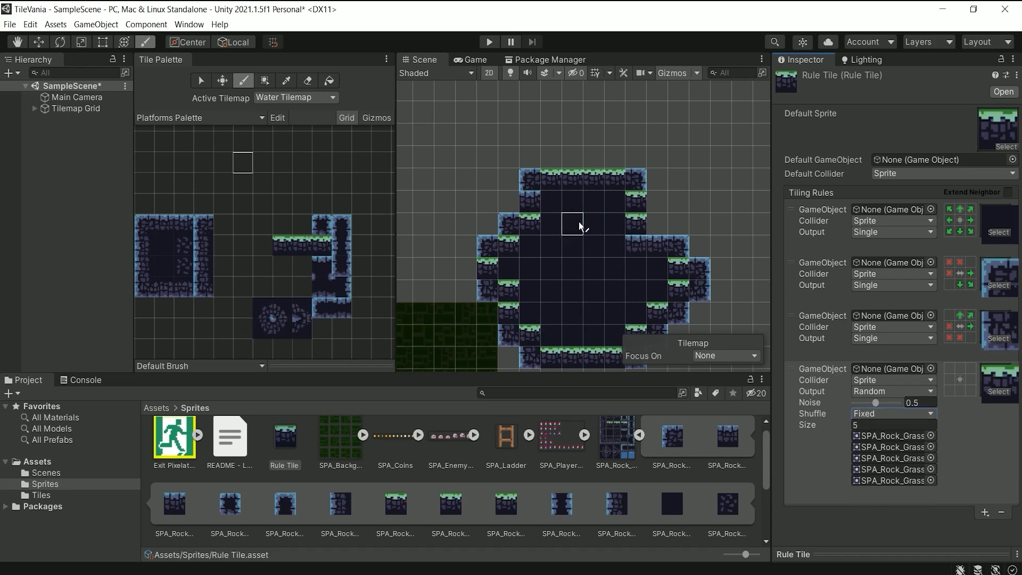
# Paint horizontal rows and a solid column of rule tiles above the block to test the random grass sprites
pyautogui.moveTo(645, 291); pyautogui.dragTo(601, 246, button='middle')
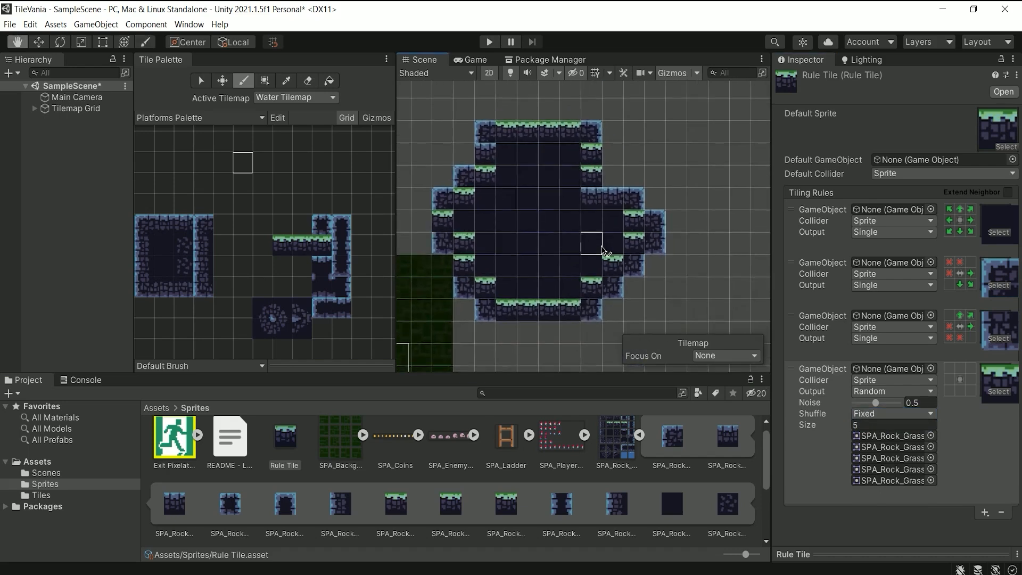
pyautogui.scroll(3, 589, 235)
pyautogui.scroll(3, 589, 239)
pyautogui.moveTo(591, 237)
pyautogui.mouseDown(button='middle')
pyautogui.moveTo(617, 281)
pyautogui.moveTo(627, 265)
pyautogui.mouseUp(button='middle')
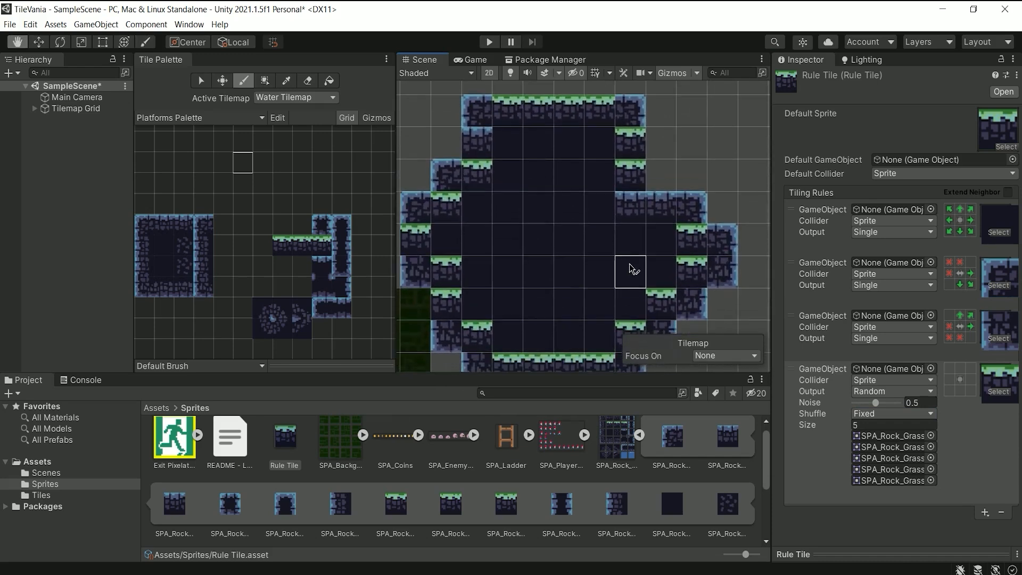
pyautogui.moveTo(592, 171); pyautogui.dragTo(591, 201, button='middle')
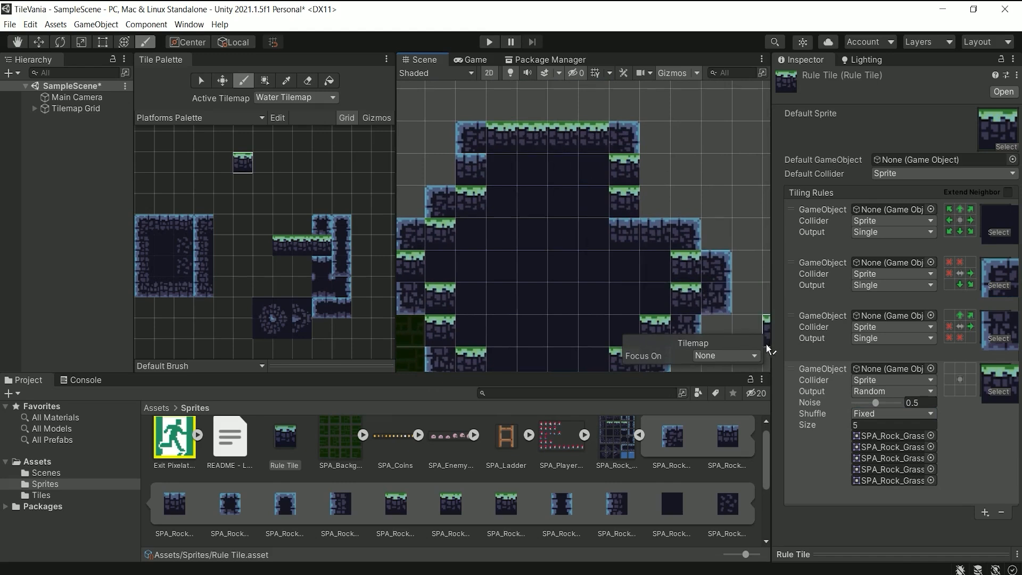
pyautogui.moveTo(655, 137)
pyautogui.mouseDown()
pyautogui.moveTo(717, 154)
pyautogui.moveTo(717, 192)
pyautogui.moveTo(686, 106)
pyautogui.moveTo(620, 124)
pyautogui.mouseUp()
pyautogui.moveTo(620, 123); pyautogui.dragTo(488, 264, button='middle')
pyautogui.moveTo(584, 245)
pyautogui.mouseDown()
pyautogui.moveTo(745, 245)
pyautogui.moveTo(468, 219)
pyautogui.moveTo(774, 191)
pyautogui.moveTo(554, 152)
pyautogui.moveTo(426, 157)
pyautogui.moveTo(473, 153)
pyautogui.mouseUp()
pyautogui.moveTo(473, 152); pyautogui.dragTo(543, 206, button='middle')
pyautogui.moveTo(633, 203)
pyautogui.mouseDown()
pyautogui.moveTo(570, 178)
pyautogui.moveTo(405, 173)
pyautogui.moveTo(391, 186)
pyautogui.moveTo(548, 229)
pyautogui.moveTo(619, 230)
pyautogui.mouseUp()
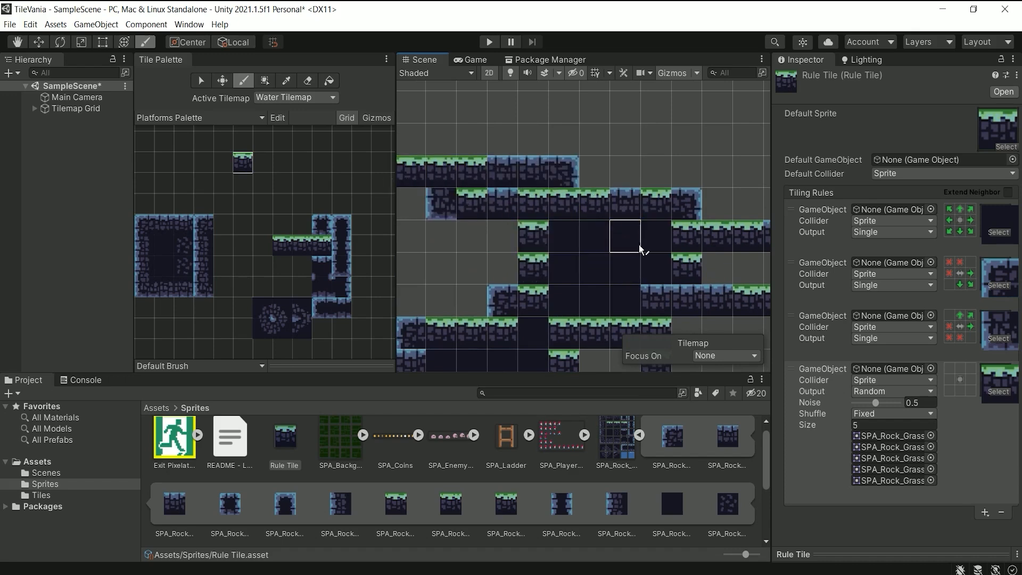
# Extend the painted area with long horizontal rows of rule tiles on the right side of the new column
pyautogui.scroll(-4, 640, 245)
pyautogui.moveTo(730, 296); pyautogui.dragTo(568, 216, button='middle')
pyautogui.moveTo(594, 168)
pyautogui.mouseDown()
pyautogui.moveTo(750, 160)
pyautogui.moveTo(673, 220)
pyautogui.moveTo(527, 213)
pyautogui.moveTo(514, 239)
pyautogui.moveTo(595, 262)
pyautogui.moveTo(708, 269)
pyautogui.moveTo(673, 265)
pyautogui.mouseUp()
pyautogui.moveTo(673, 265); pyautogui.dragTo(611, 258, button='middle')
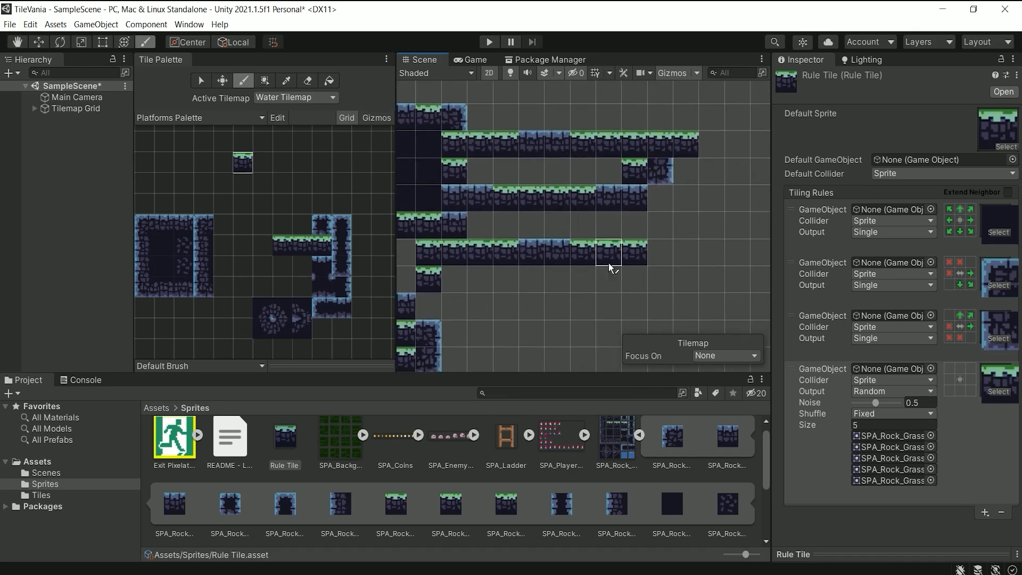
# Paint a single test tile under the lowest long row, and undo it
pyautogui.click(592, 279)
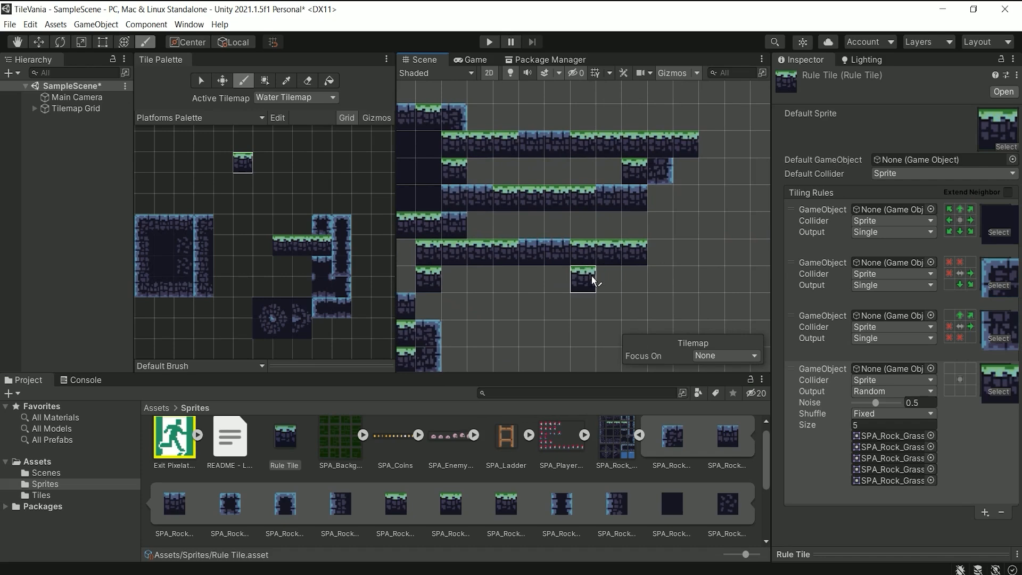
pyautogui.hotkey('ctrl', 'z')
pyautogui.scroll(-2, 500, 258)
pyautogui.moveTo(500, 258); pyautogui.dragTo(634, 272, button='middle')
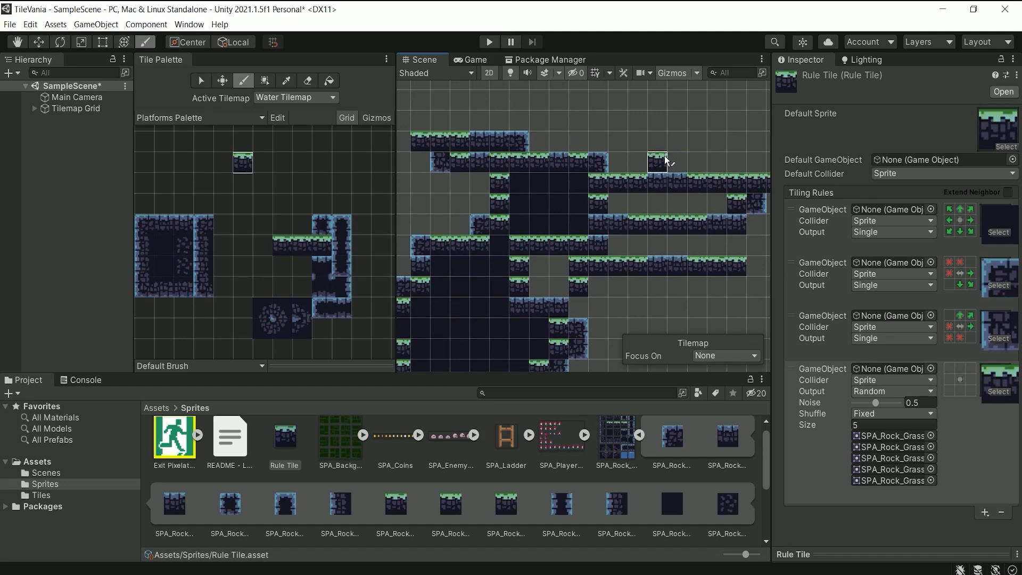
# Set the fourth rule to require no tile directly above and a tile directly below
pyautogui.scroll(4, 668, 160)
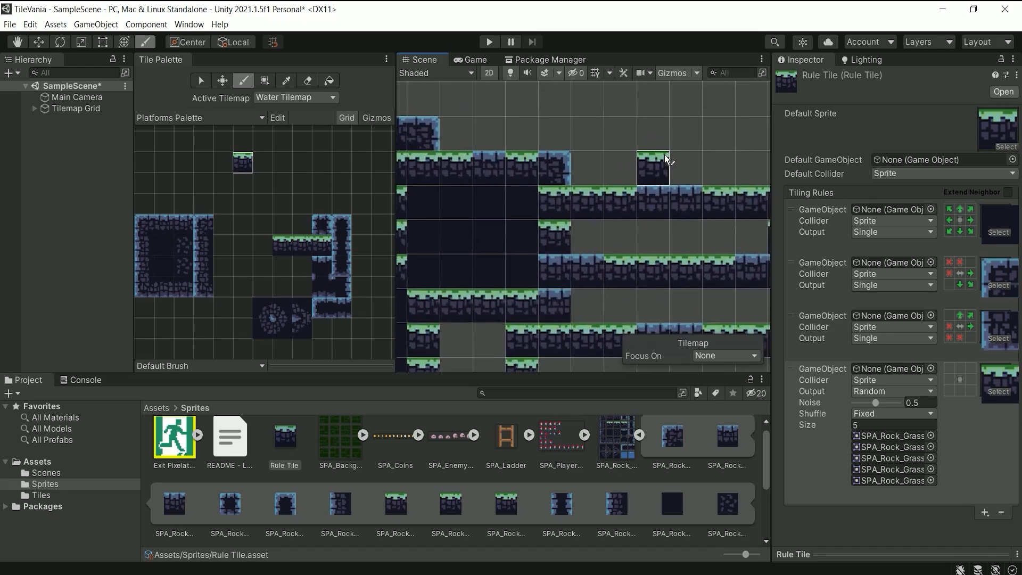
pyautogui.scroll(2, 666, 160)
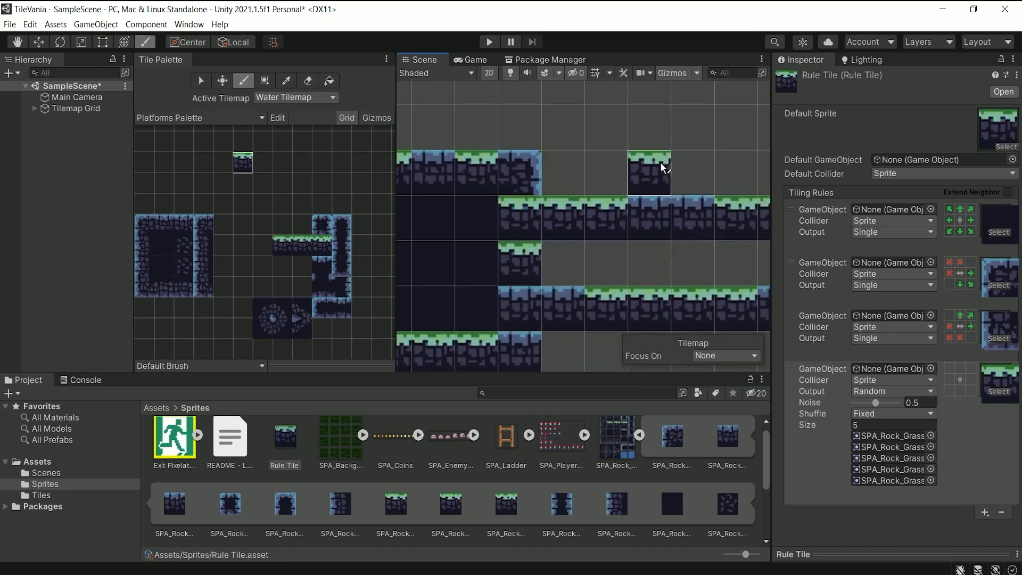
pyautogui.click(961, 368)
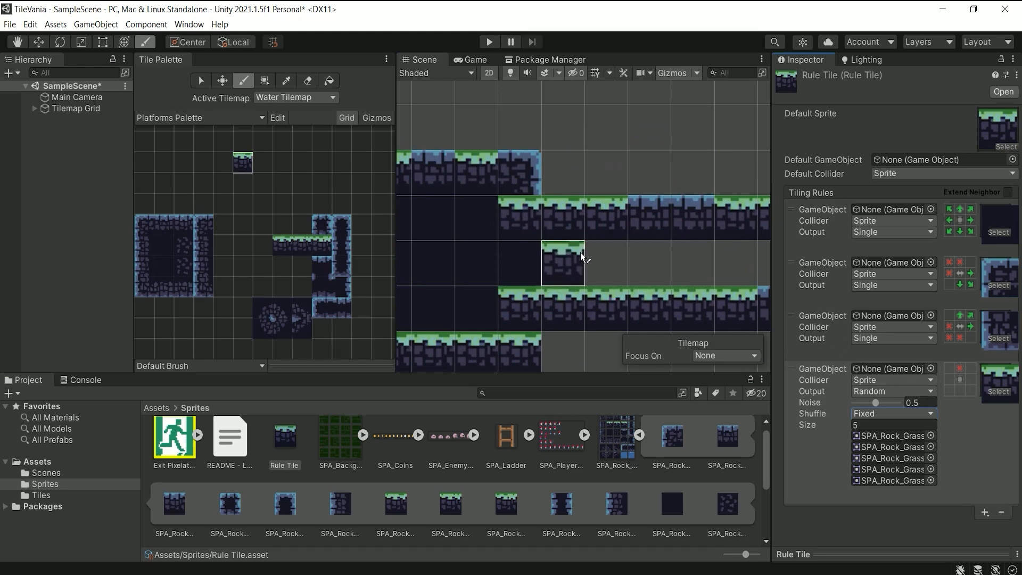
pyautogui.click(960, 392)
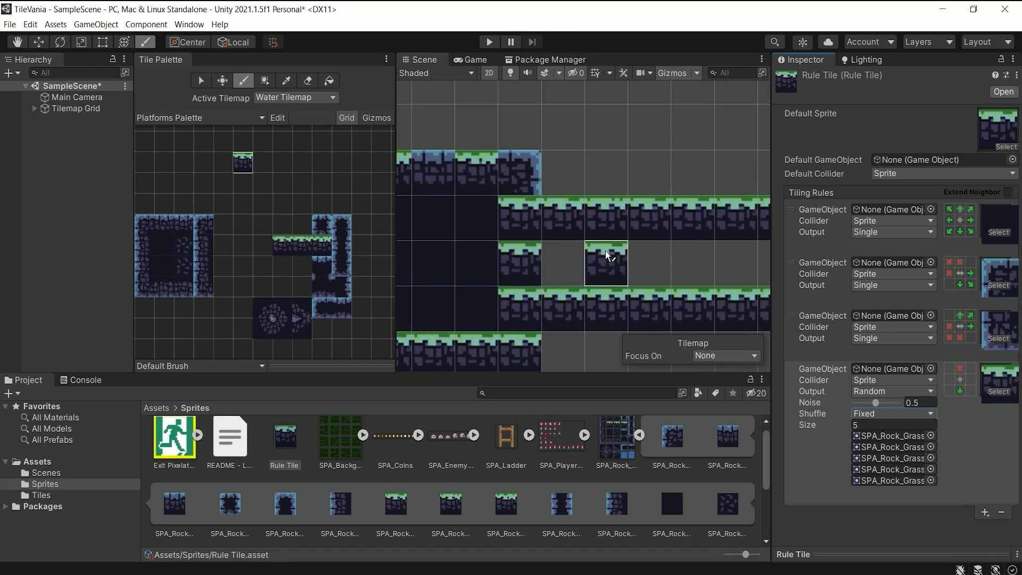
# Paint a test tile in the gap between the two upper long rows, and undo it
pyautogui.scroll(-2, 607, 255)
pyautogui.scroll(-2, 607, 254)
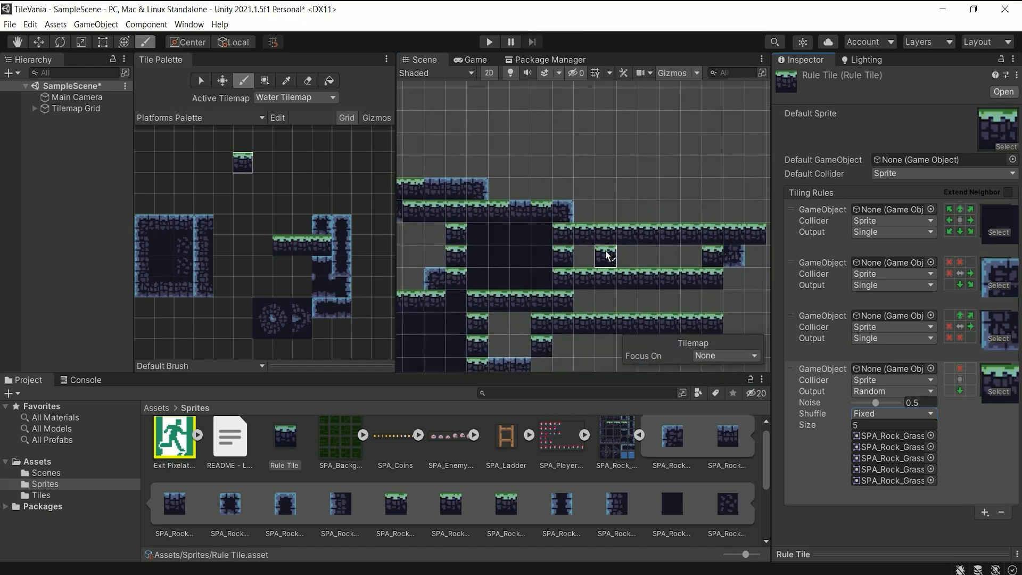
pyautogui.scroll(2, 606, 256)
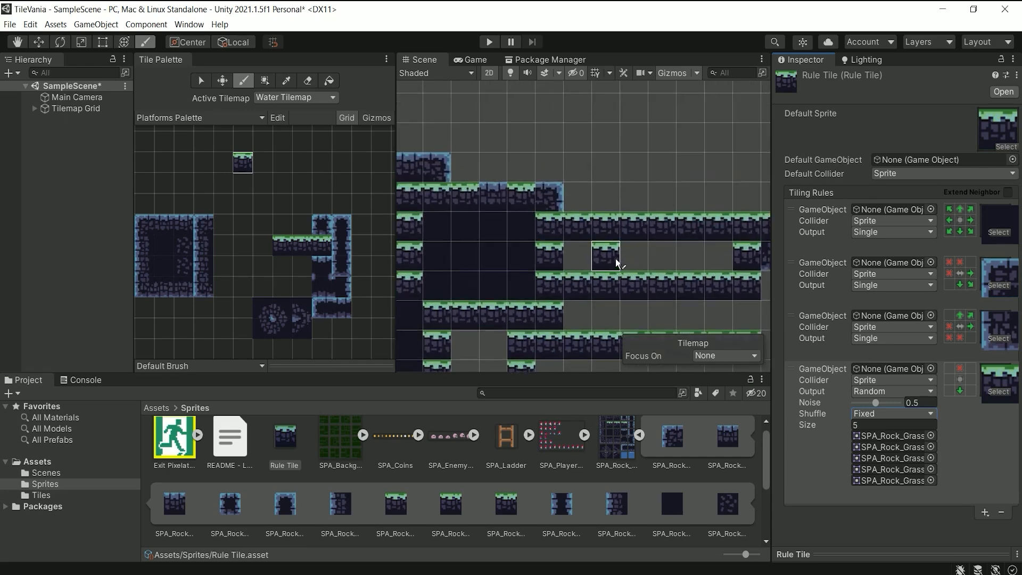
pyautogui.click(634, 258)
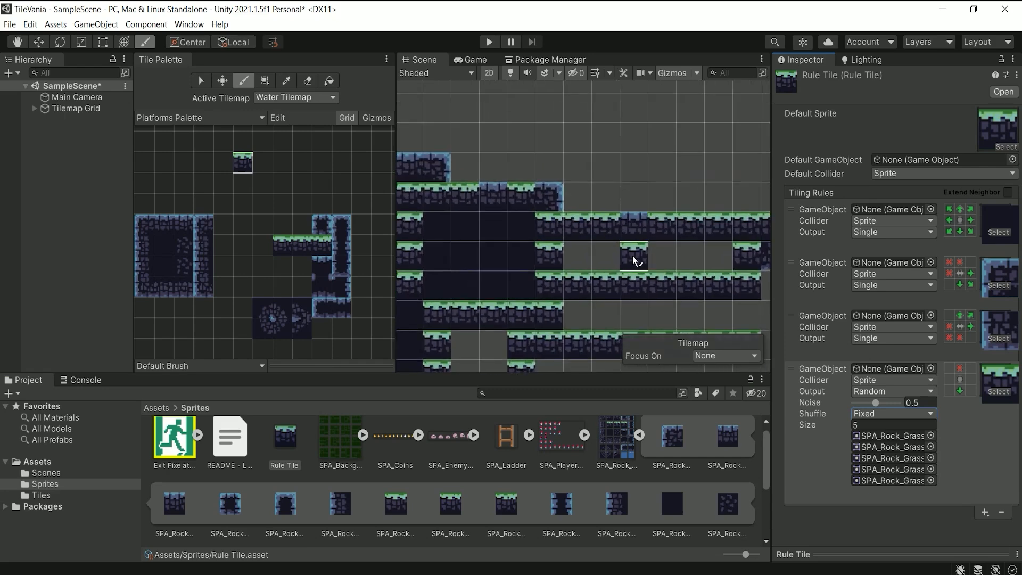
pyautogui.hotkey('ctrl', 'z')
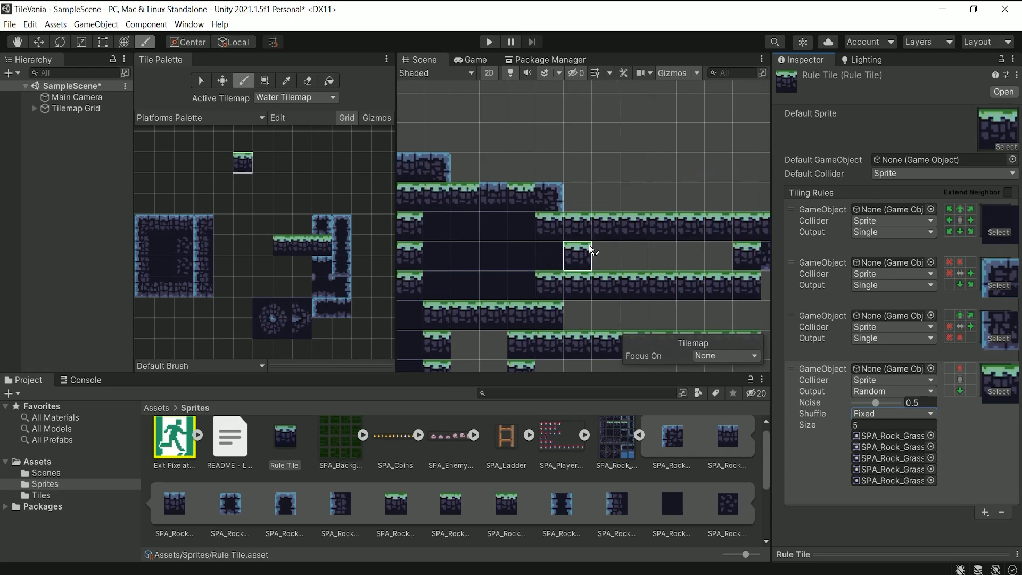
# Paint a test tile beside the left end of the second row from the top, and undo it
pyautogui.scroll(-2, 590, 249)
pyautogui.moveTo(589, 249)
pyautogui.mouseDown(button='middle')
pyautogui.moveTo(646, 251)
pyautogui.moveTo(661, 230)
pyautogui.moveTo(689, 222)
pyautogui.moveTo(675, 178)
pyautogui.mouseUp(button='middle')
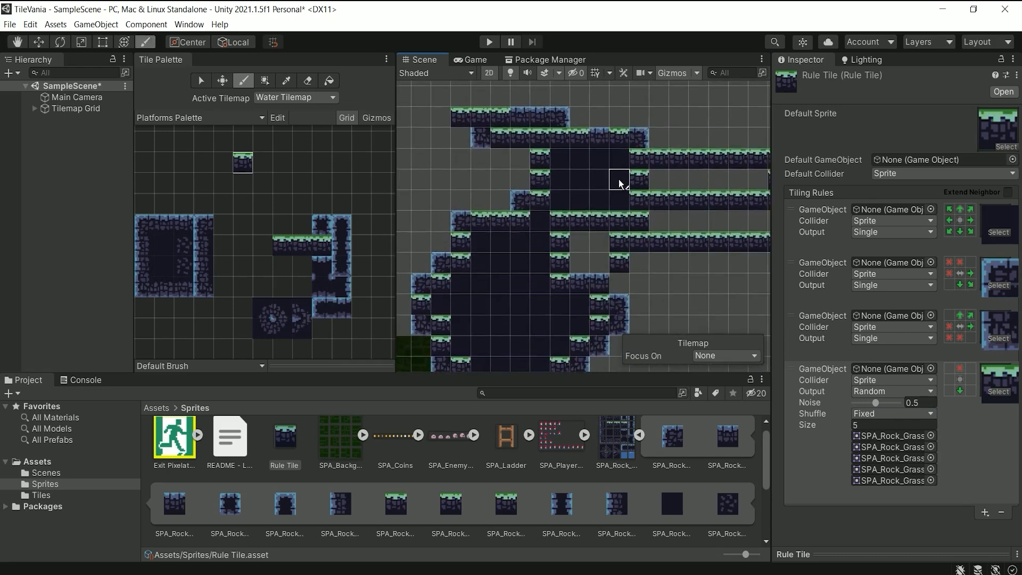
pyautogui.click(466, 138)
pyautogui.hotkey('ctrl', 'z')
# Make the fourth rule also require neighbouring tiles on its left and right
pyautogui.scroll(3, 472, 115)
pyautogui.scroll(2, 472, 115)
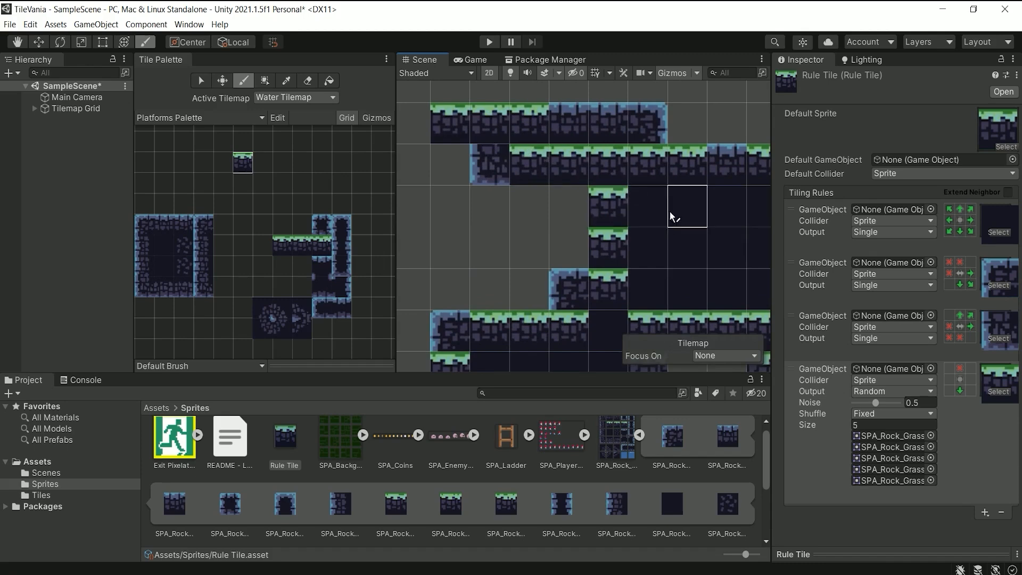
pyautogui.click(950, 380)
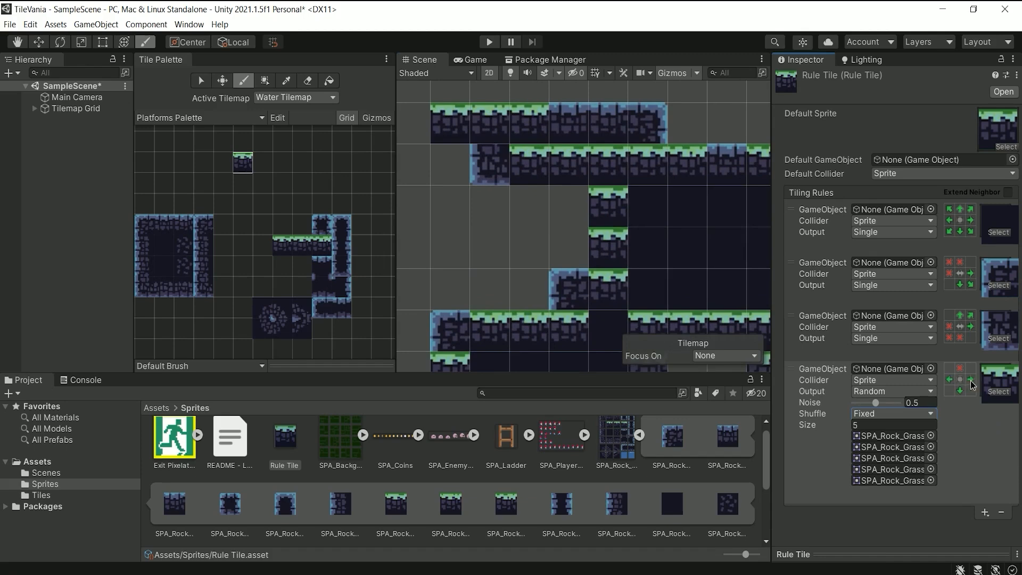
# Paint more rule tiles freehand around the upper-left platforms to test the updated grass rule
pyautogui.scroll(-2, 583, 160)
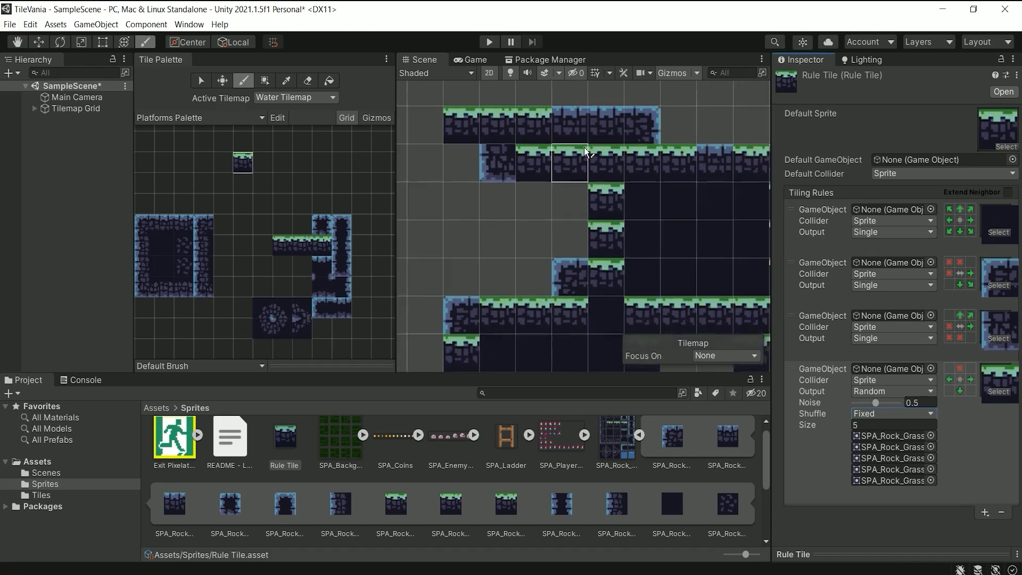
pyautogui.moveTo(508, 128)
pyautogui.mouseDown()
pyautogui.moveTo(514, 260)
pyautogui.moveTo(488, 164)
pyautogui.mouseUp()
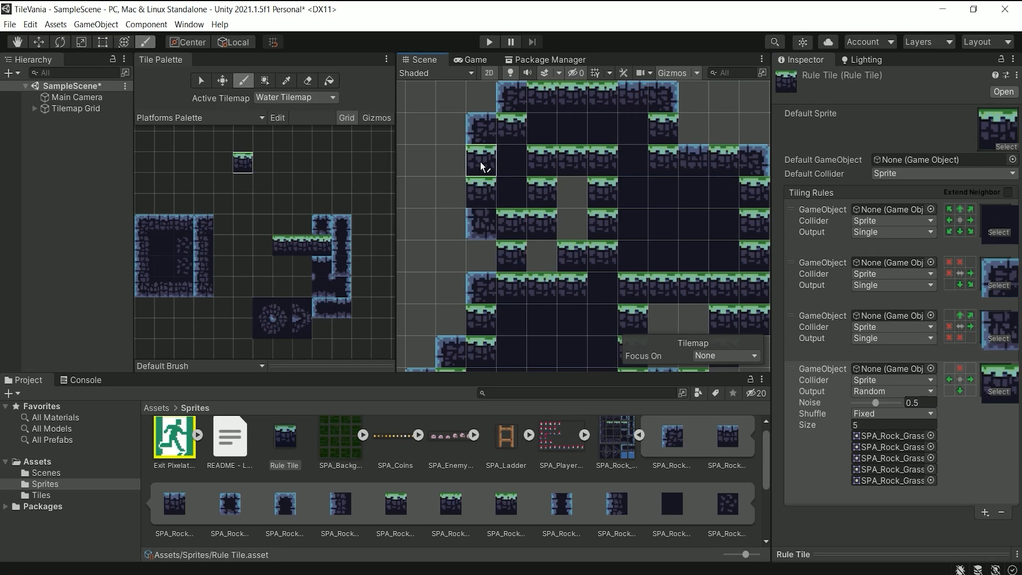
pyautogui.moveTo(570, 162)
pyautogui.mouseDown(button='middle')
pyautogui.moveTo(573, 219)
pyautogui.moveTo(595, 202)
pyautogui.mouseUp(button='middle')
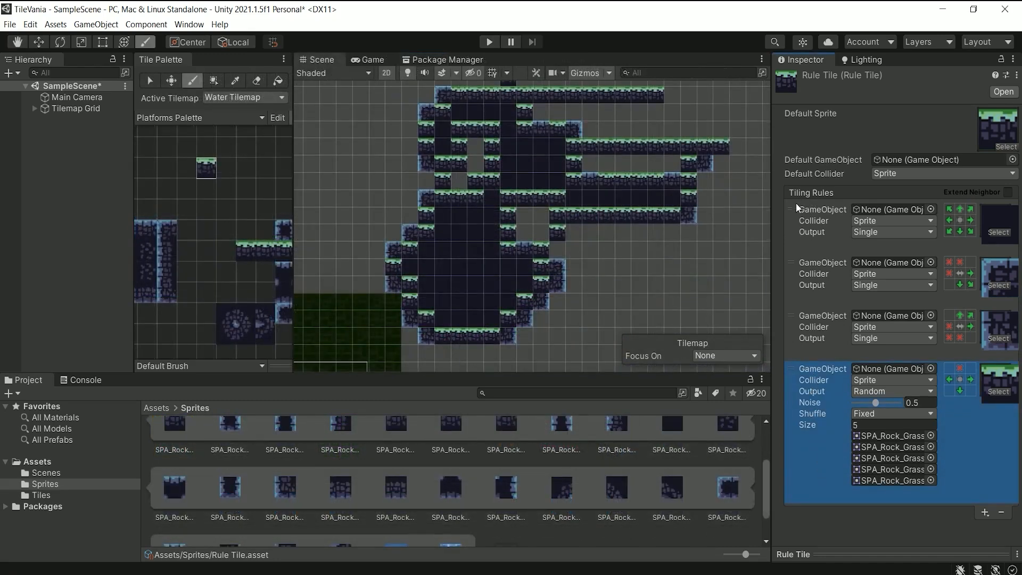
# Try moving the all-neighbours rule to the end of the tiling rules, and return it to first place
pyautogui.moveTo(793, 209); pyautogui.dragTo(799, 449)
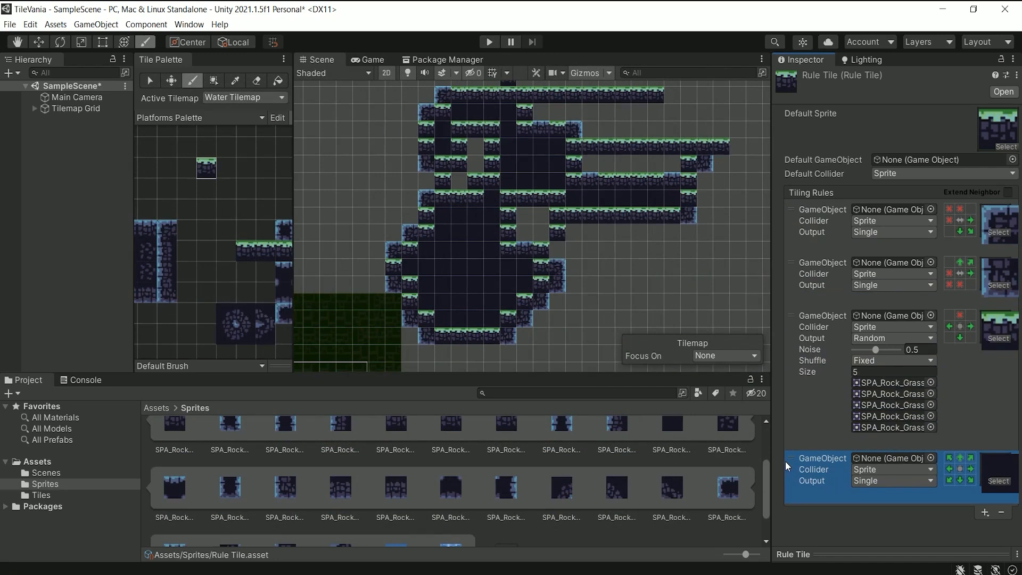
pyautogui.moveTo(790, 464); pyautogui.dragTo(794, 205)
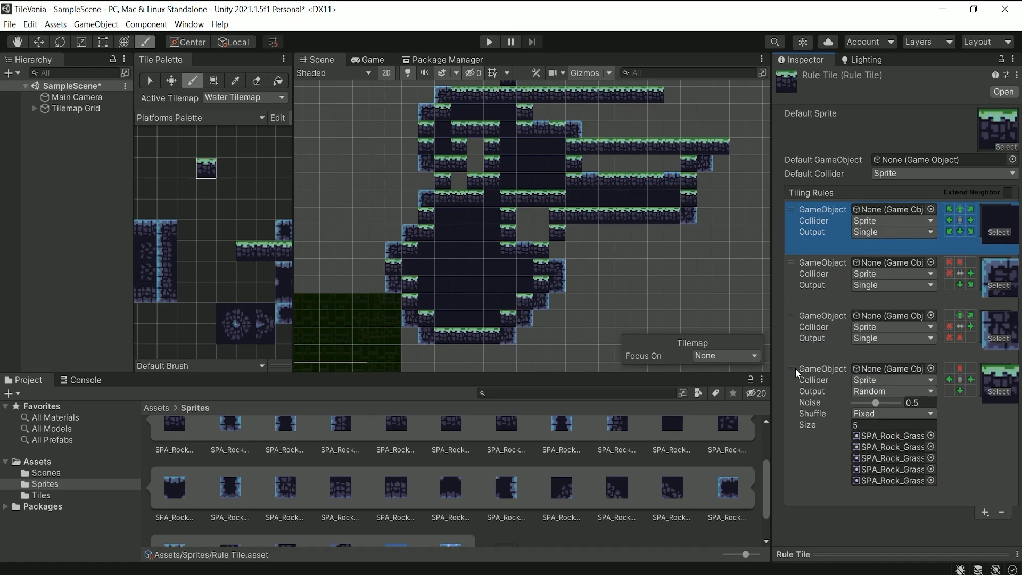
pyautogui.moveTo(793, 372); pyautogui.dragTo(807, 415)
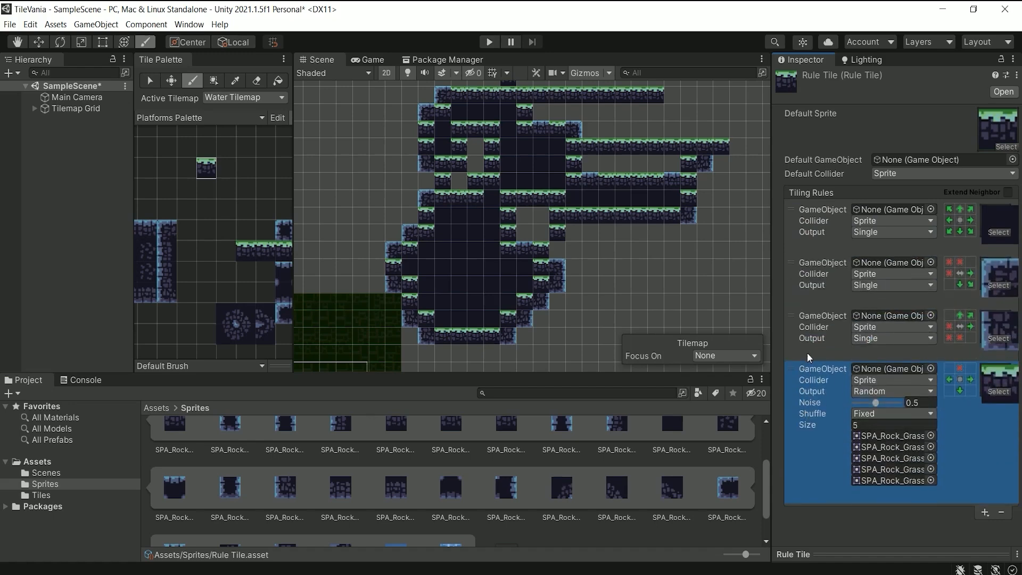
pyautogui.moveTo(794, 323)
pyautogui.mouseDown()
pyautogui.moveTo(793, 212)
pyautogui.moveTo(796, 335)
pyautogui.moveTo(802, 318)
pyautogui.mouseUp()
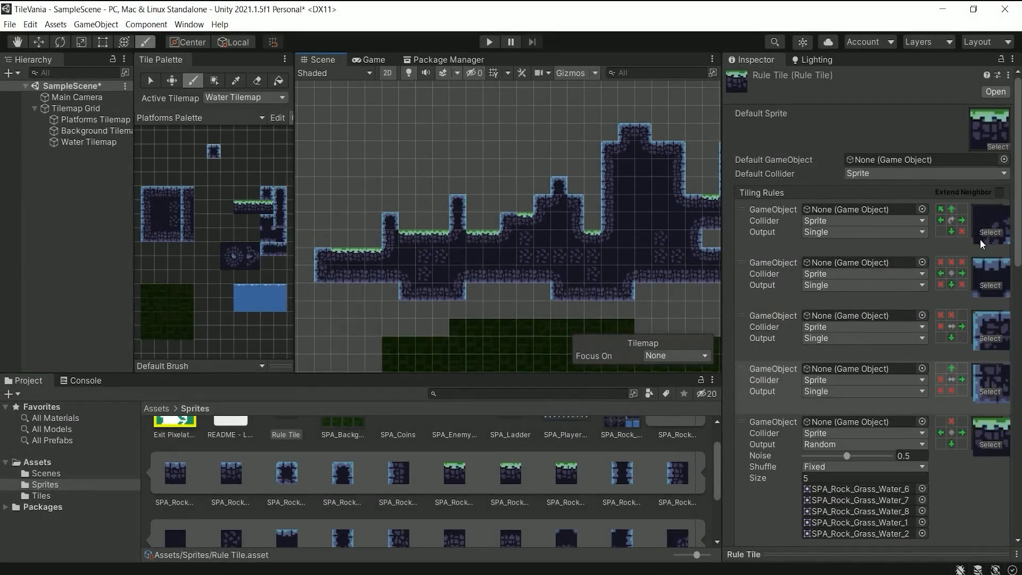
# Review the Rule Tile's full list of tiling rules against the platforms painted in the scene
pyautogui.scroll(-10, 978, 249)
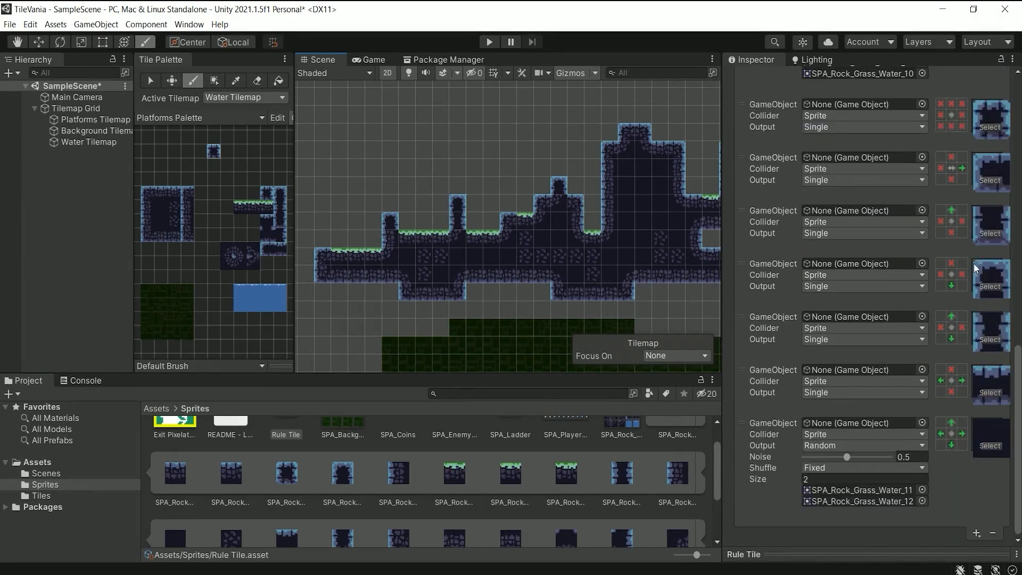
pyautogui.scroll(8, 973, 263)
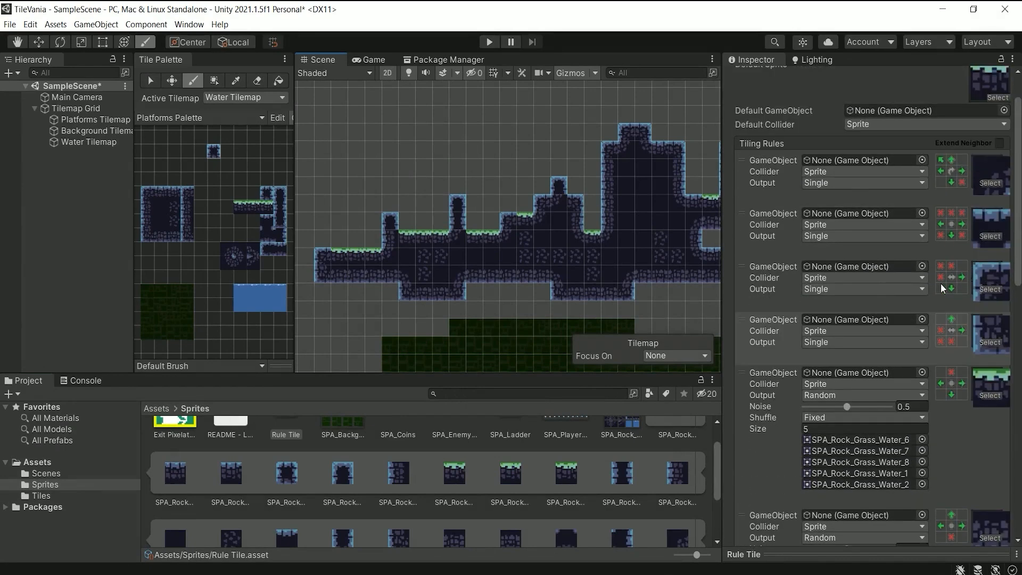
pyautogui.moveTo(684, 228)
pyautogui.mouseDown(button='middle')
pyautogui.moveTo(607, 224)
pyautogui.moveTo(603, 232)
pyautogui.mouseUp(button='middle')
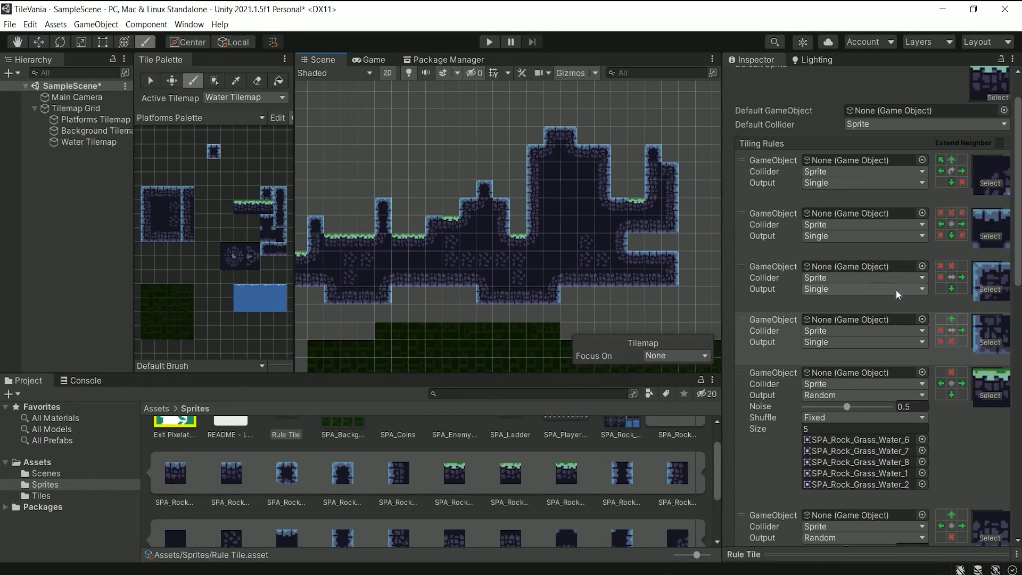
pyautogui.scroll(-10, 949, 355)
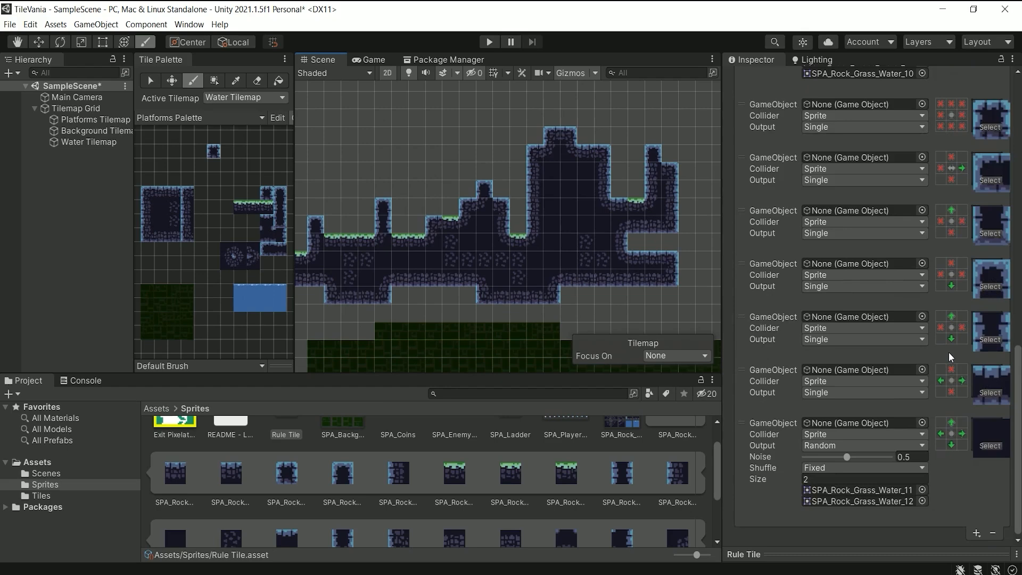
pyautogui.scroll(5, 949, 352)
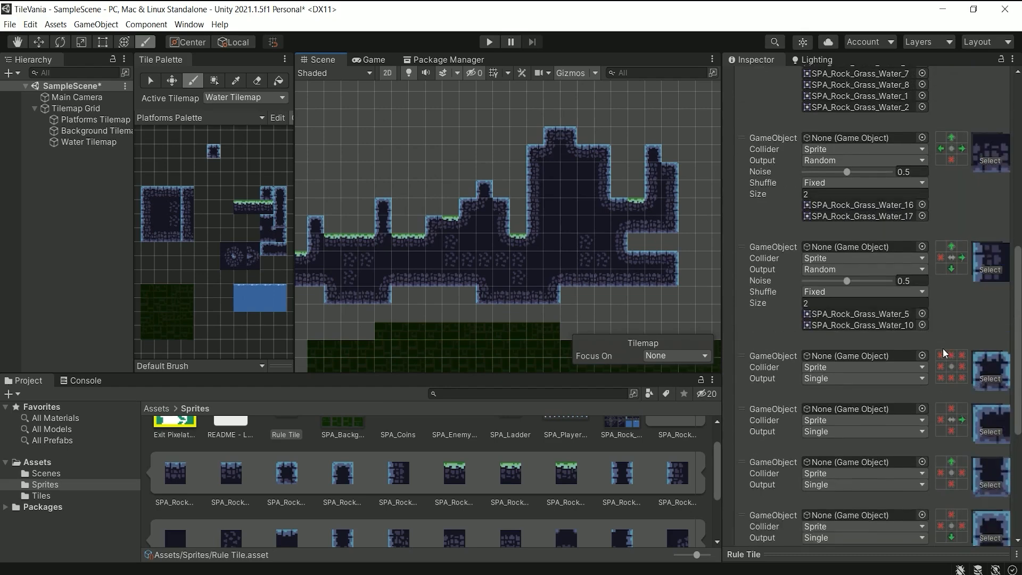
# Switch to Photos and look through all the tiling rules in TileVania Rule Tile Image.jpg, returning to the first one
pyautogui.moveTo(647, 572)
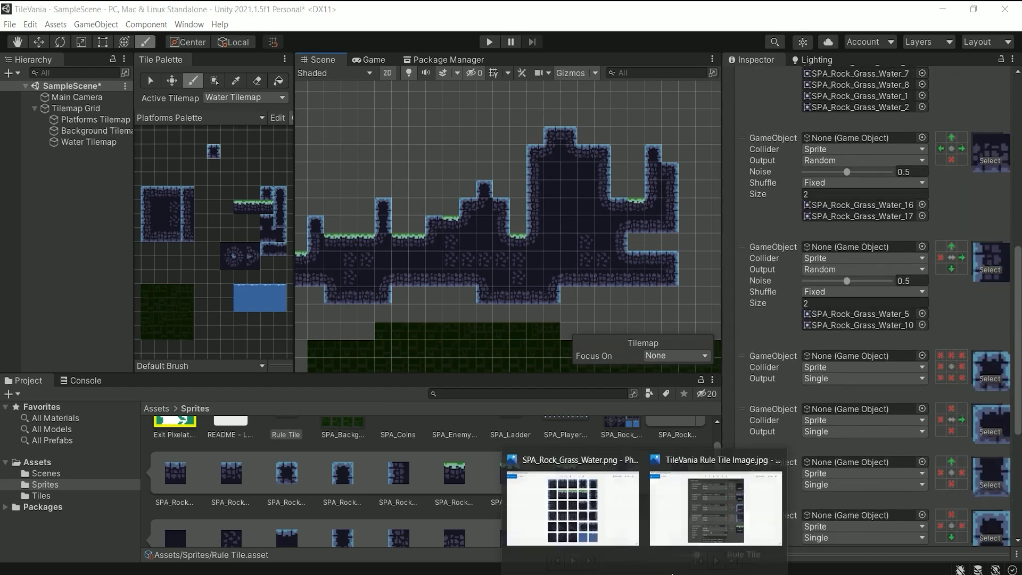
pyautogui.click(706, 488)
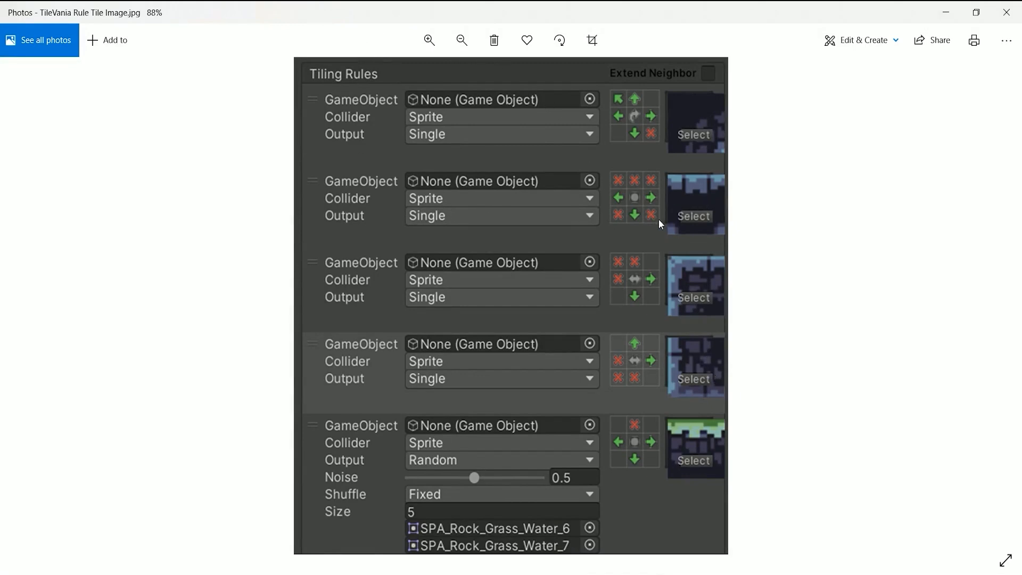
pyautogui.moveTo(689, 482); pyautogui.dragTo(669, 250)
pyautogui.moveTo(657, 472); pyautogui.dragTo(653, 280)
pyautogui.moveTo(672, 473); pyautogui.dragTo(675, 244)
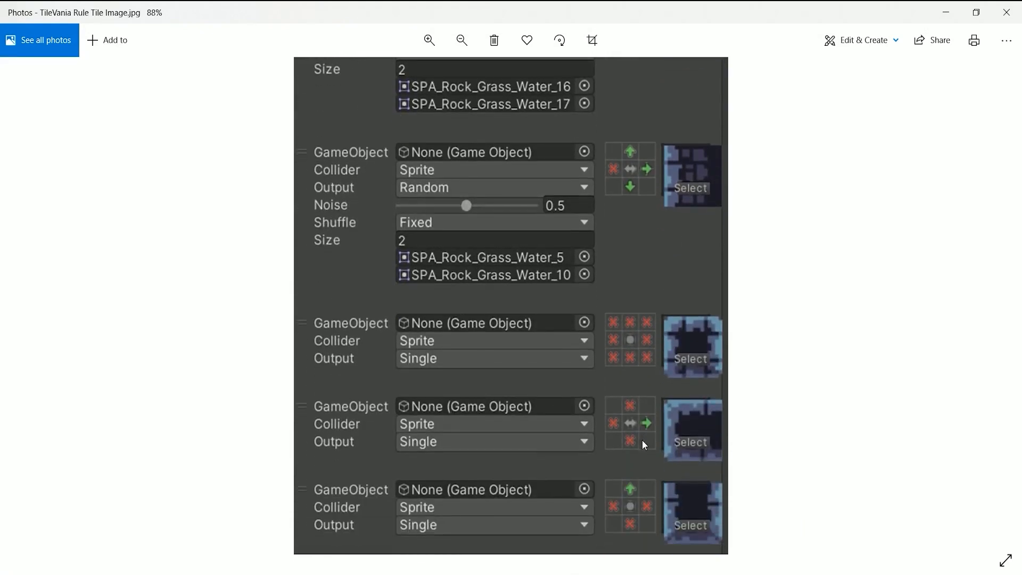
pyautogui.moveTo(642, 445); pyautogui.dragTo(646, 183)
pyautogui.moveTo(641, 496)
pyautogui.mouseDown()
pyautogui.moveTo(649, 250)
pyautogui.moveTo(652, 501)
pyautogui.mouseUp()
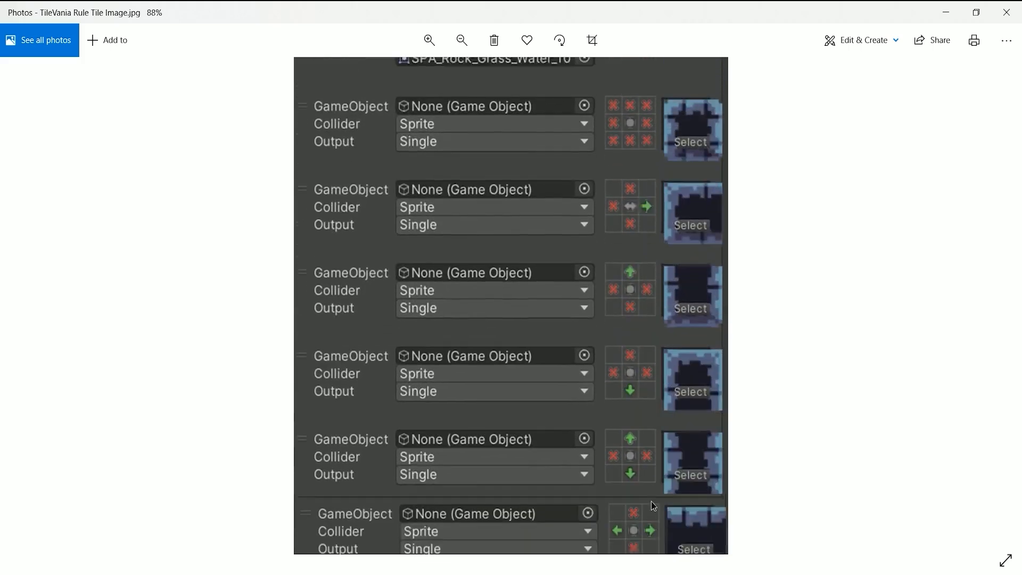
pyautogui.moveTo(646, 200); pyautogui.dragTo(636, 508)
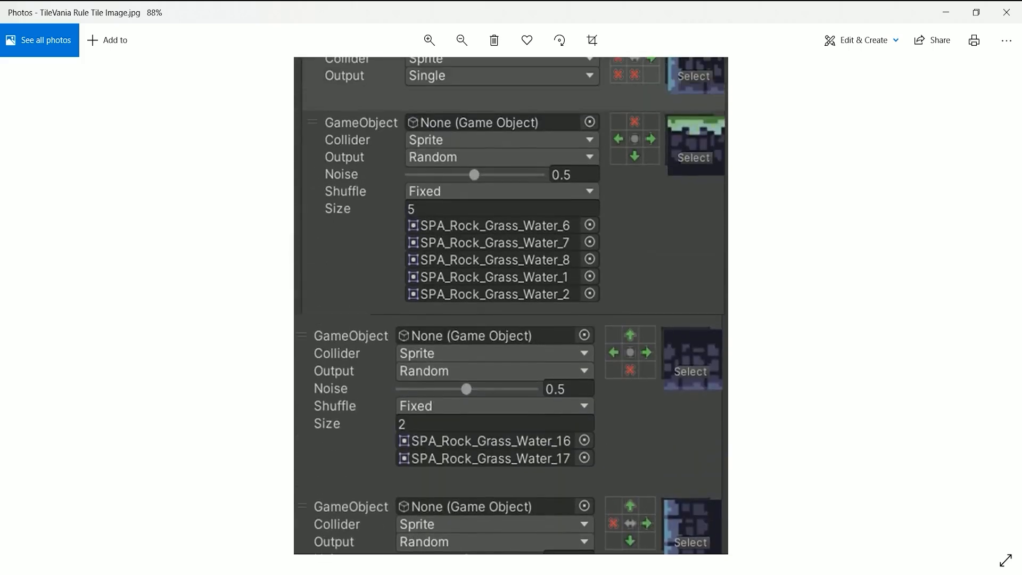
pyautogui.moveTo(636, 253); pyautogui.dragTo(638, 546)
pyautogui.moveTo(625, 295); pyautogui.dragTo(626, 378)
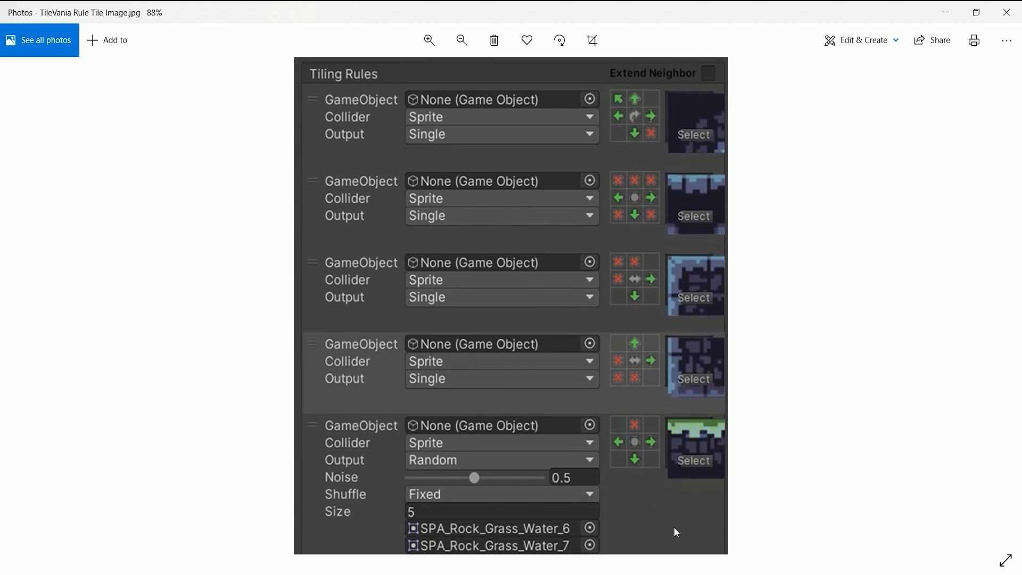
# Read the reference image's rules in order, from the grass rule down to the final all-sides rule
pyautogui.moveTo(672, 527); pyautogui.dragTo(651, 133)
pyautogui.moveTo(634, 309); pyautogui.dragTo(641, 197)
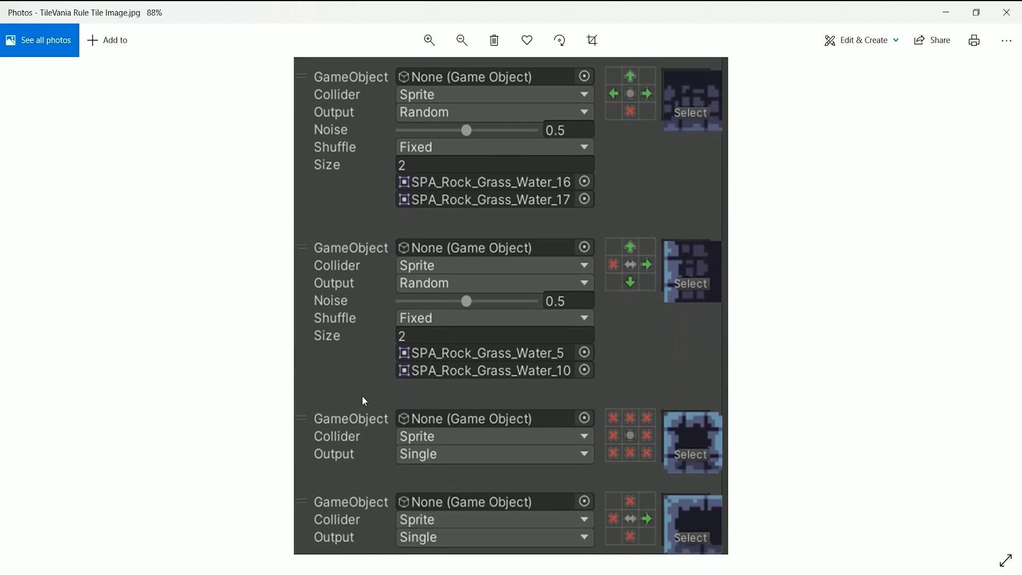
pyautogui.moveTo(360, 401); pyautogui.dragTo(381, 6)
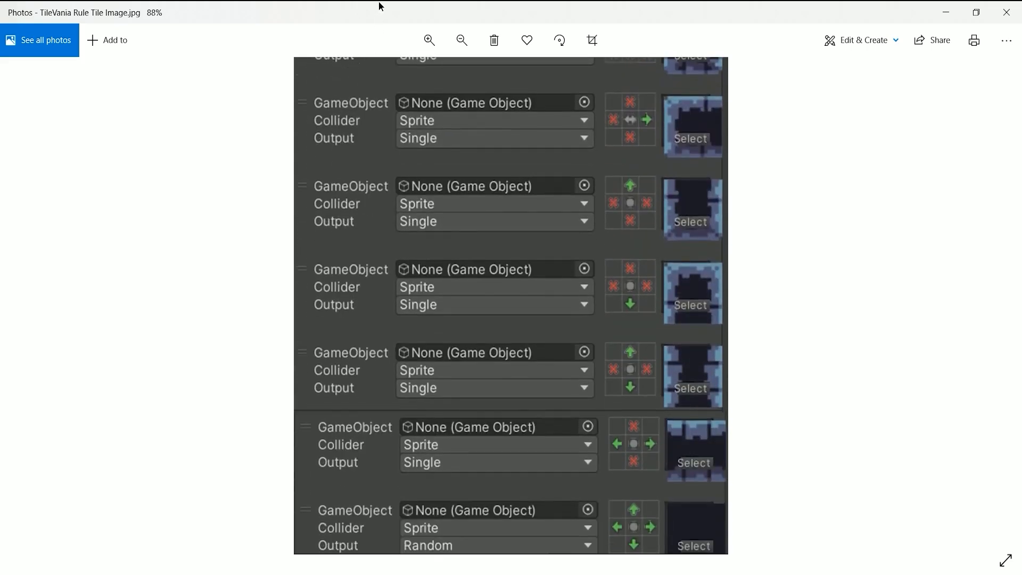
pyautogui.moveTo(396, 349); pyautogui.dragTo(405, 285)
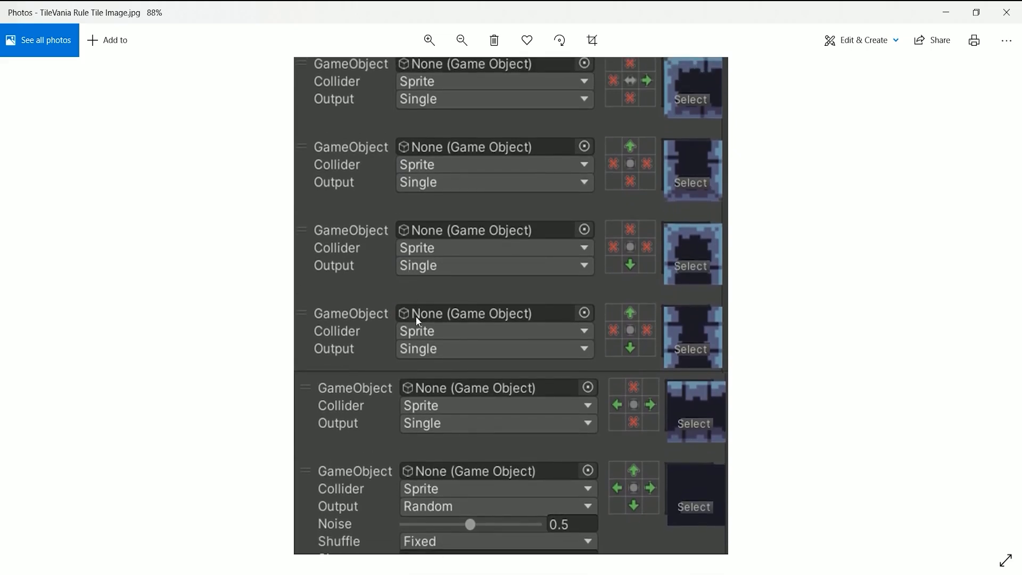
pyautogui.moveTo(381, 432); pyautogui.dragTo(409, 273)
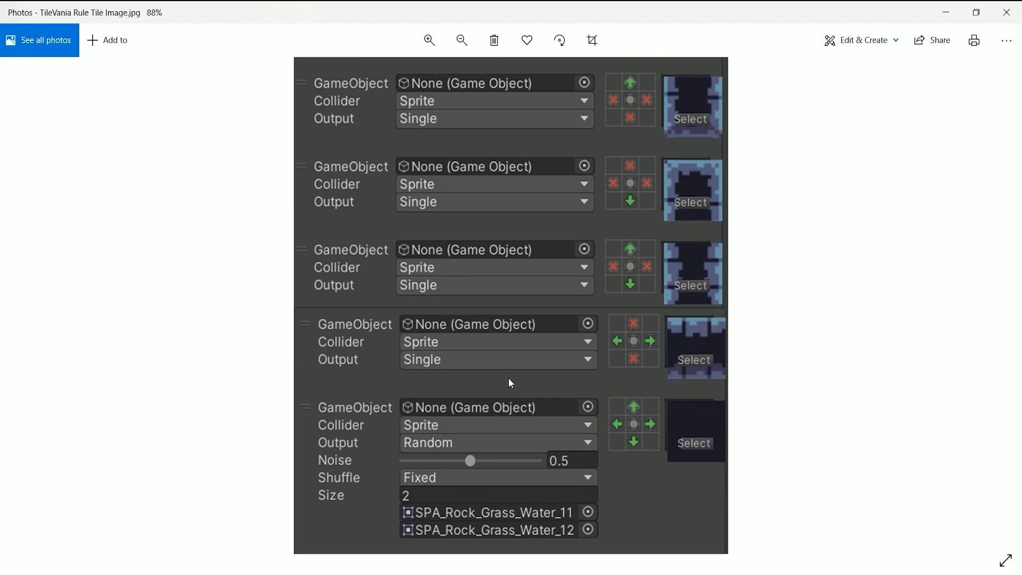
# Examine the neighbour conditions and sprite lists of each random-output rule in the reference image
pyautogui.scroll(-5, 509, 383)
pyautogui.scroll(5, 488, 219)
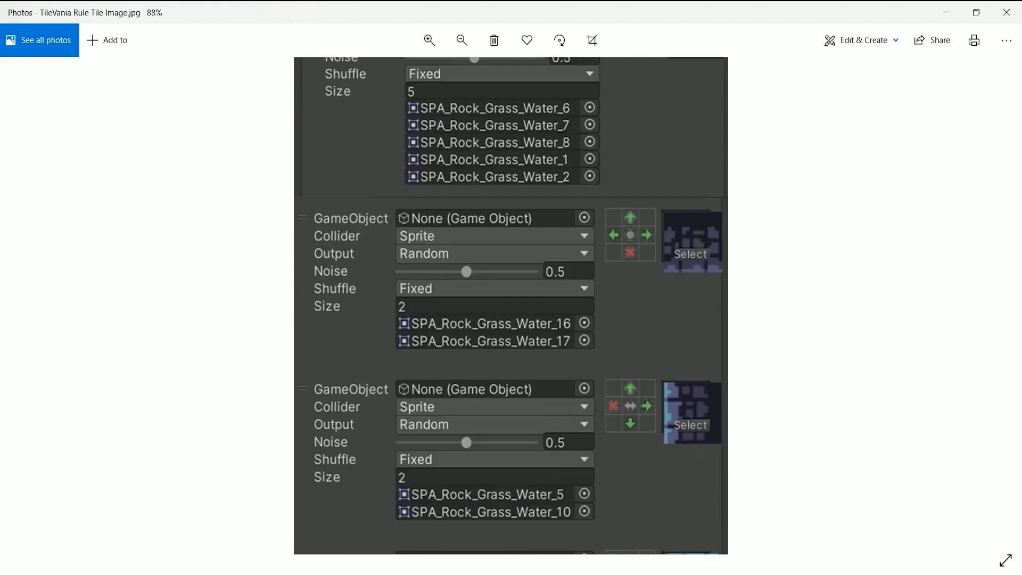
pyautogui.scroll(2, 477, 303)
pyautogui.scroll(5, 478, 303)
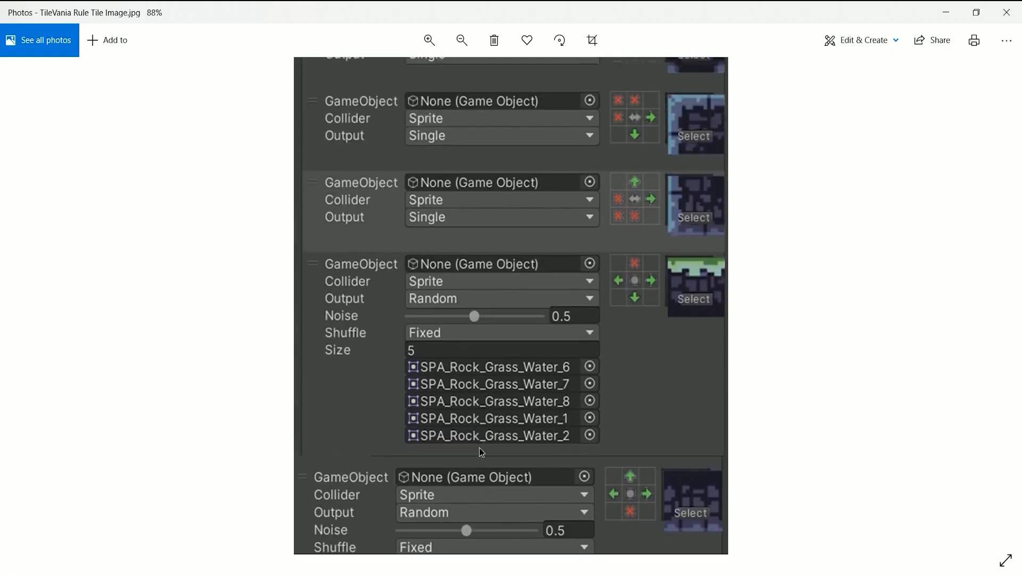
pyautogui.scroll(-3, 475, 325)
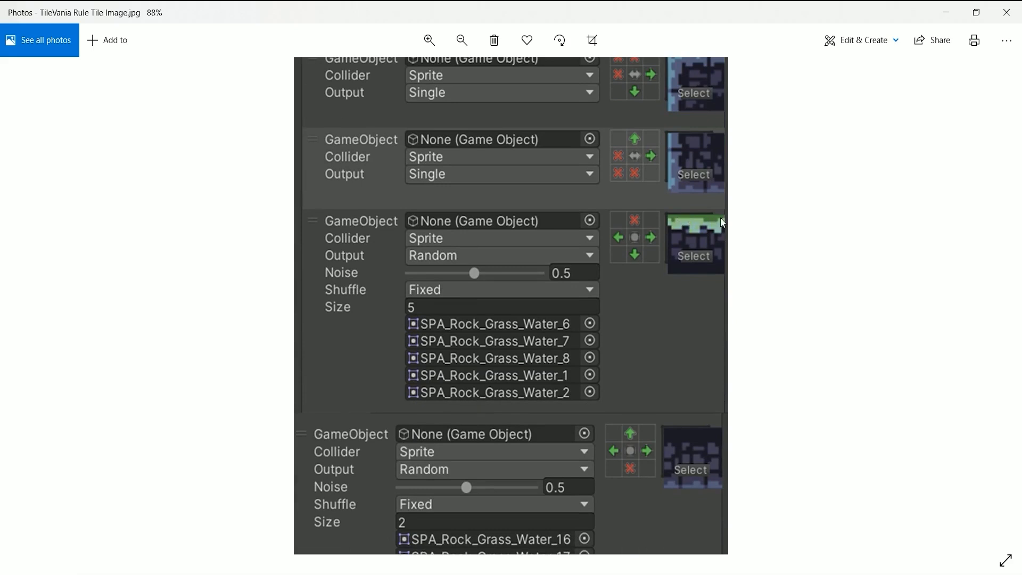
pyautogui.moveTo(473, 425); pyautogui.dragTo(473, 214)
pyautogui.moveTo(491, 451); pyautogui.dragTo(491, 396)
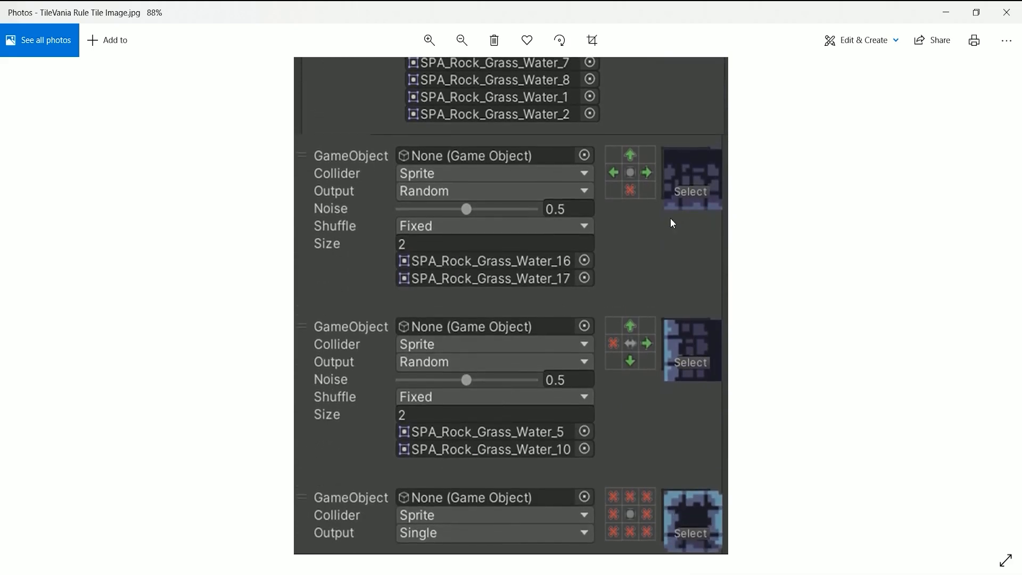
pyautogui.moveTo(556, 452); pyautogui.dragTo(669, 215)
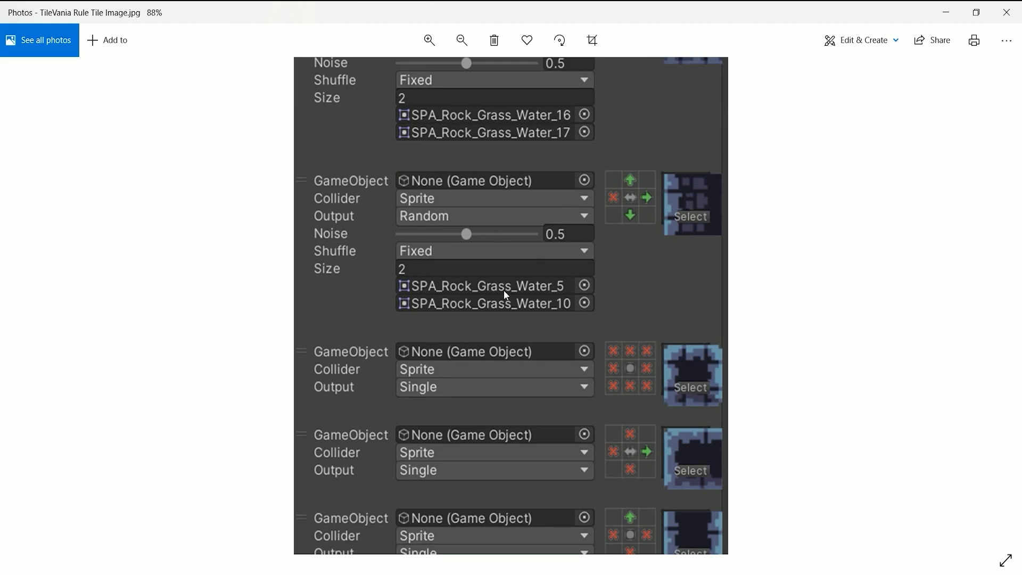
pyautogui.moveTo(498, 361); pyautogui.dragTo(494, 132)
pyautogui.moveTo(495, 364); pyautogui.dragTo(494, 172)
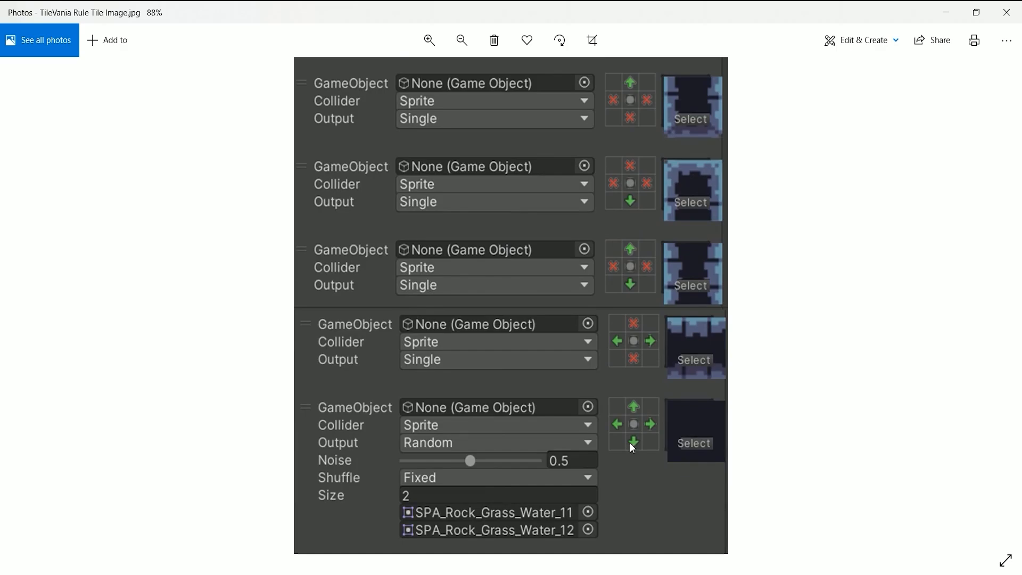
# Switch back to Unity and compare the last random-output rule with the interior rock tiles of the painted platform
pyautogui.hotkey('alt', 'Tab')
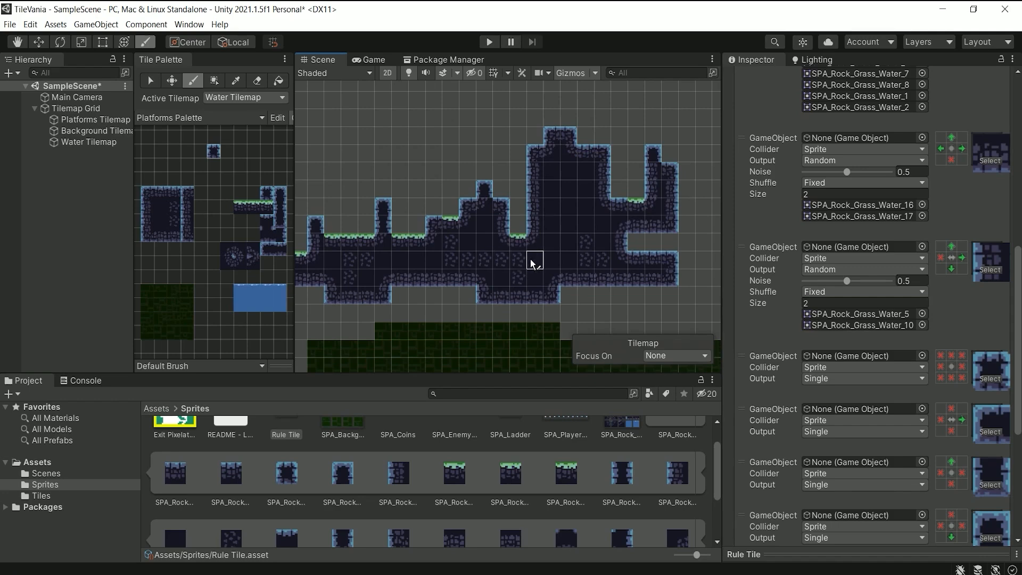
pyautogui.scroll(-5, 872, 452)
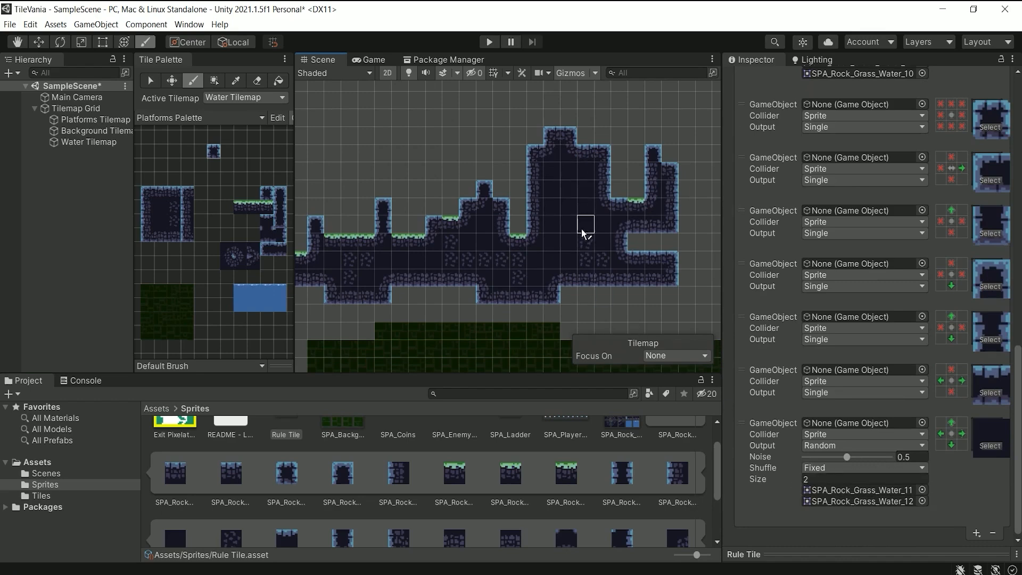
pyautogui.scroll(4, 580, 230)
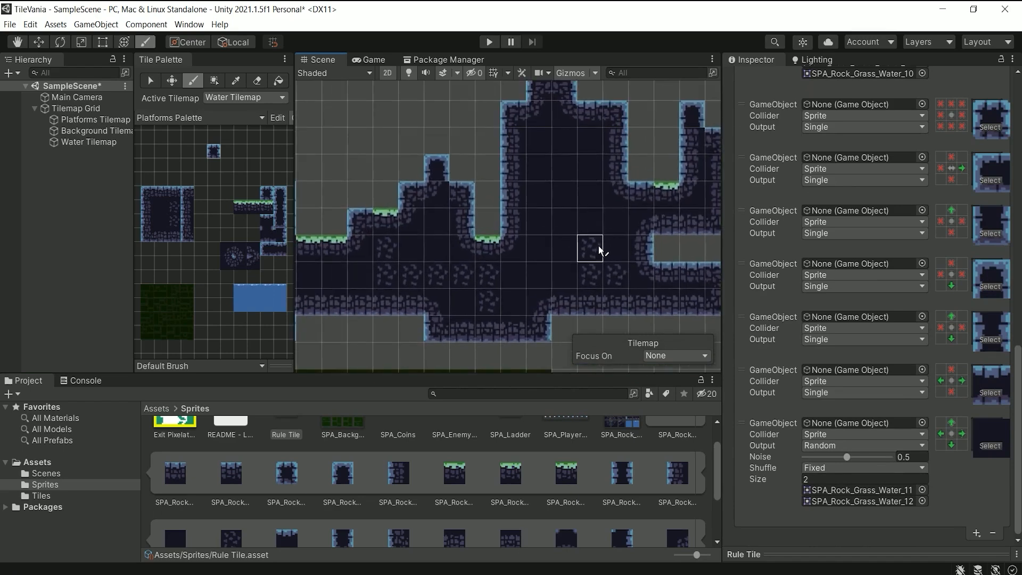
pyautogui.scroll(-3, 605, 280)
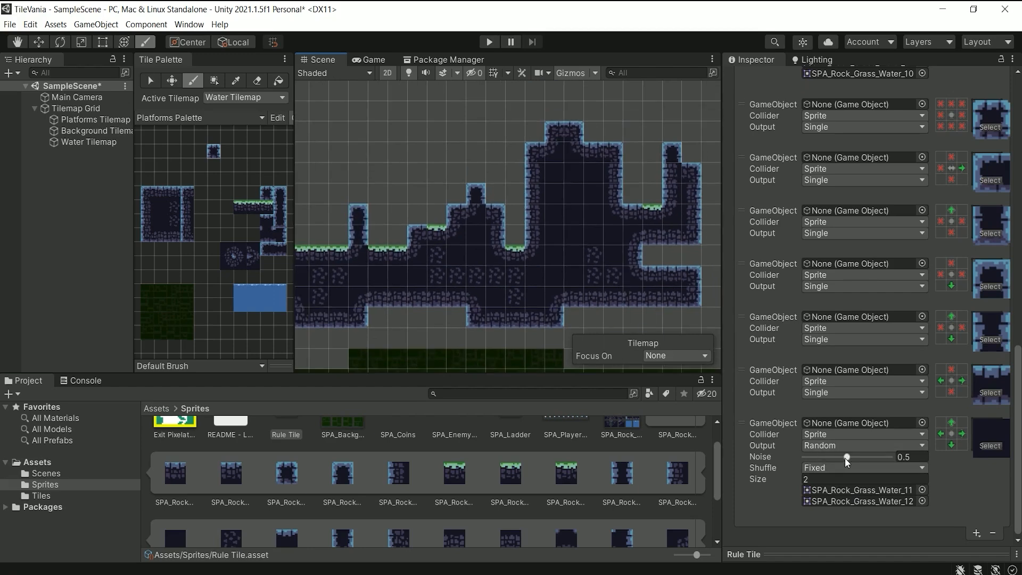
# Try a noise value of 0.516 on the last random-output rule, and reset it to 0.5
pyautogui.moveTo(846, 458)
pyautogui.mouseDown()
pyautogui.moveTo(868, 458)
pyautogui.moveTo(848, 450)
pyautogui.mouseUp()
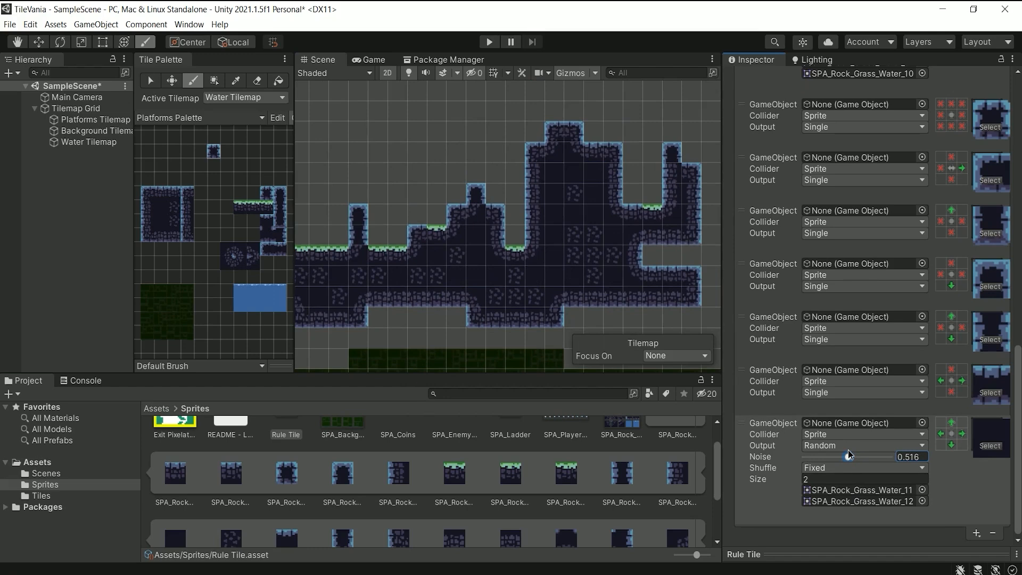
pyautogui.click(926, 458)
pyautogui.write('0.5')
pyautogui.press('Return')
# Check the first rule in the Photos reference image, and return to Unity to examine the platform's inner-corner tiles up close
pyautogui.scroll(10, 896, 405)
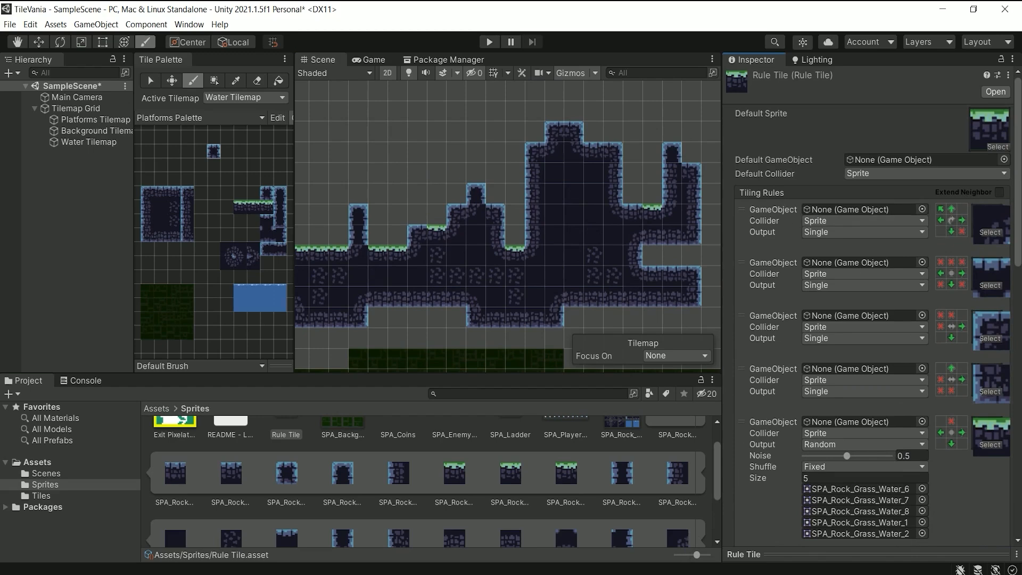
pyautogui.moveTo(644, 572)
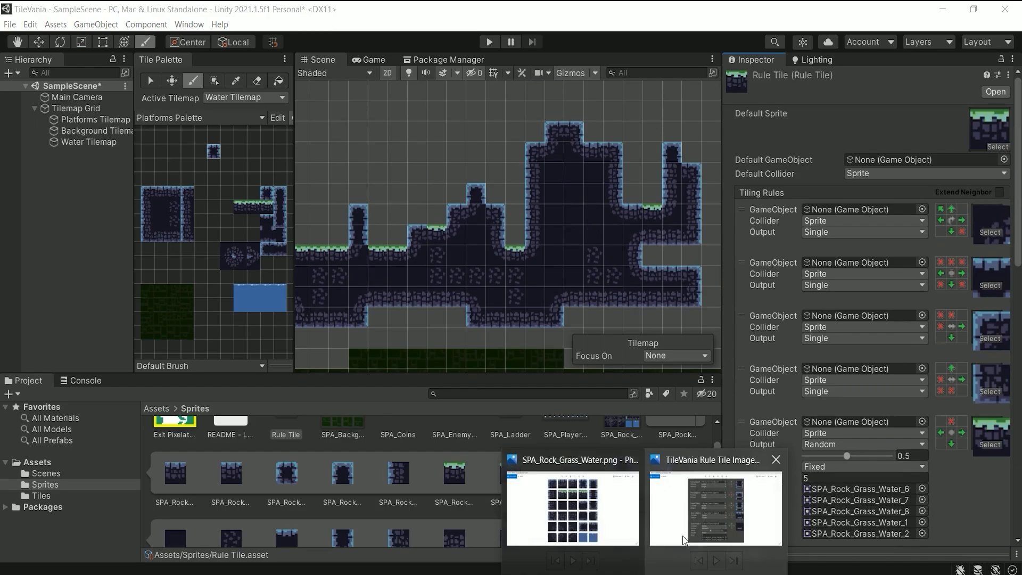
pyautogui.click(691, 519)
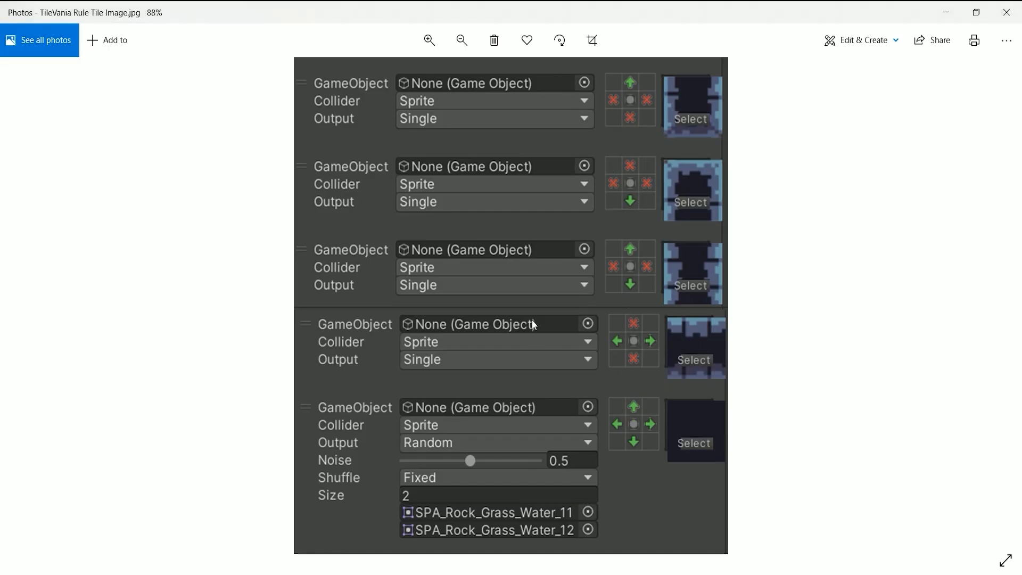
pyautogui.scroll(-10, 532, 319)
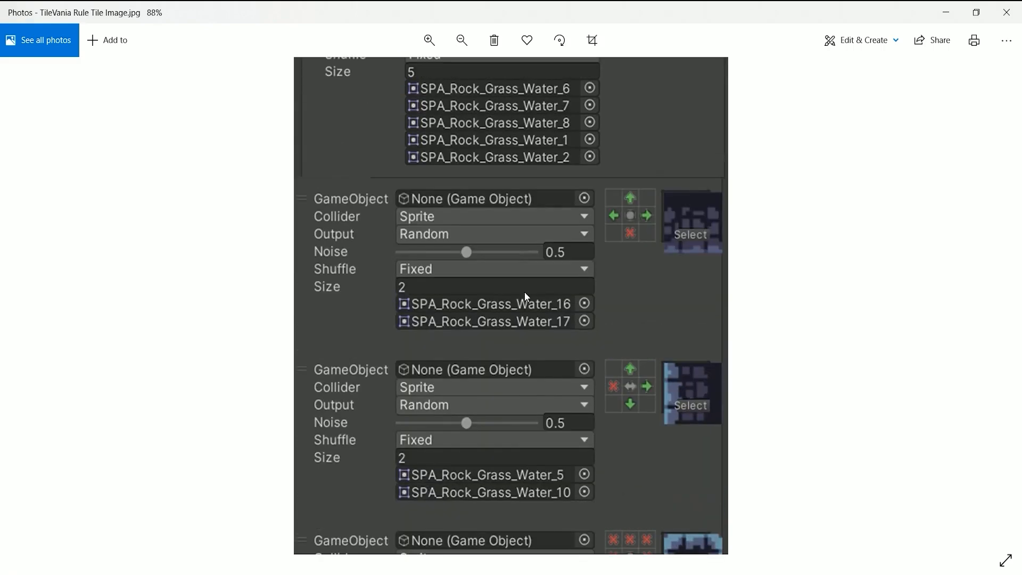
pyautogui.scroll(10, 526, 297)
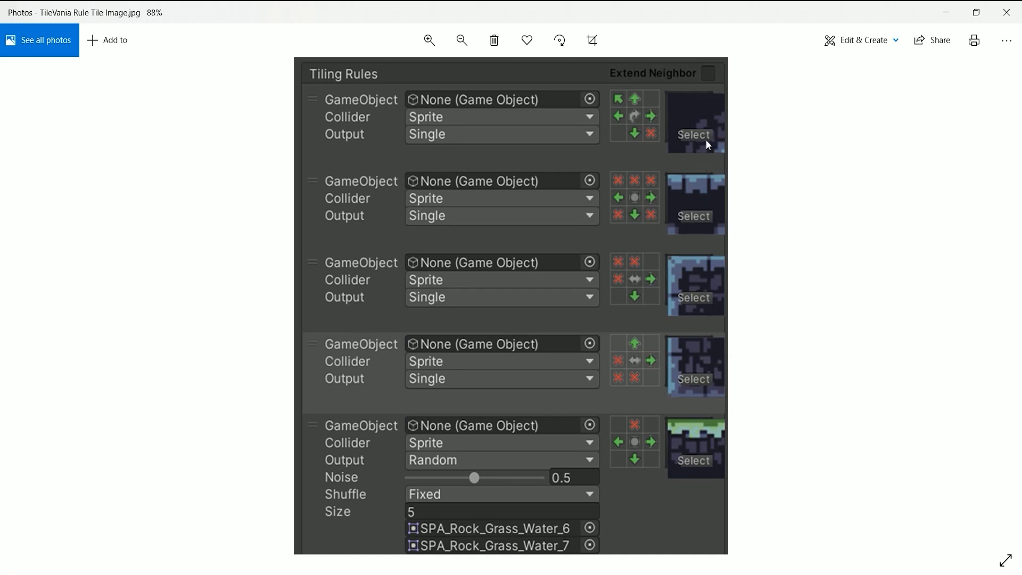
pyautogui.hotkey('alt', 'Tab')
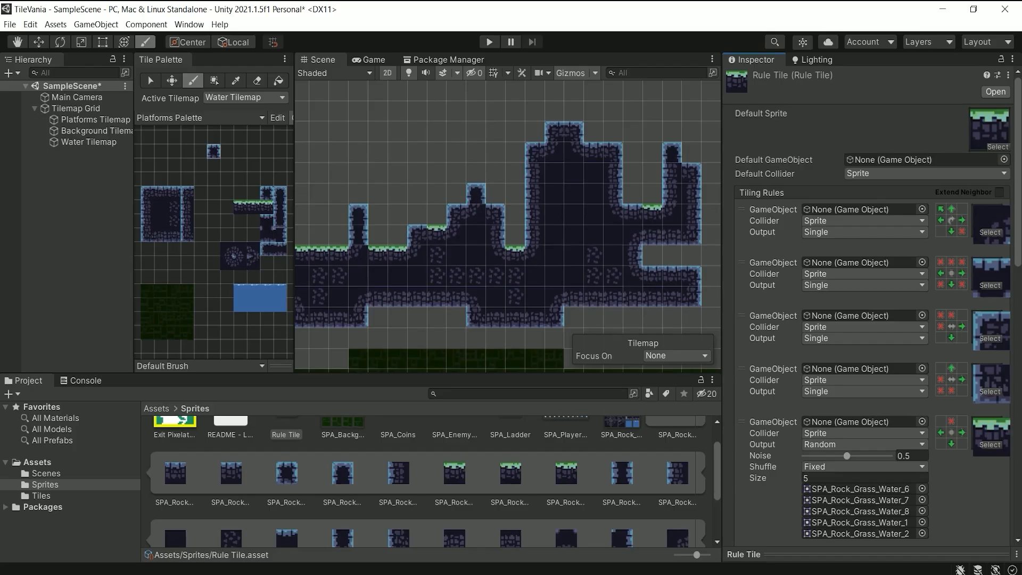
pyautogui.scroll(6, 497, 256)
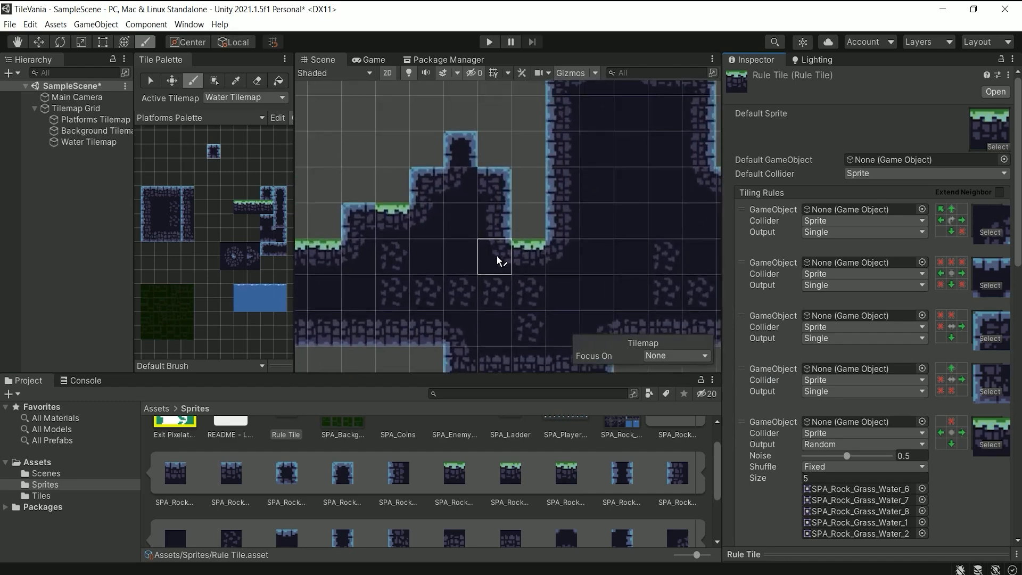
# Paint a one-tile-wide rock column three tiles high on the peak of the tallest platform
pyautogui.scroll(1, 496, 255)
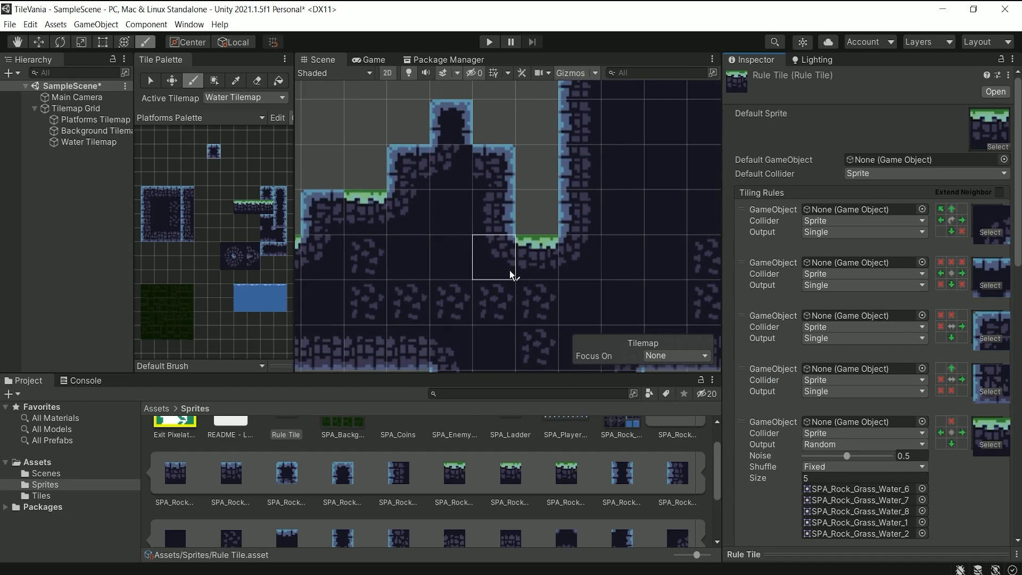
pyautogui.scroll(-4, 503, 260)
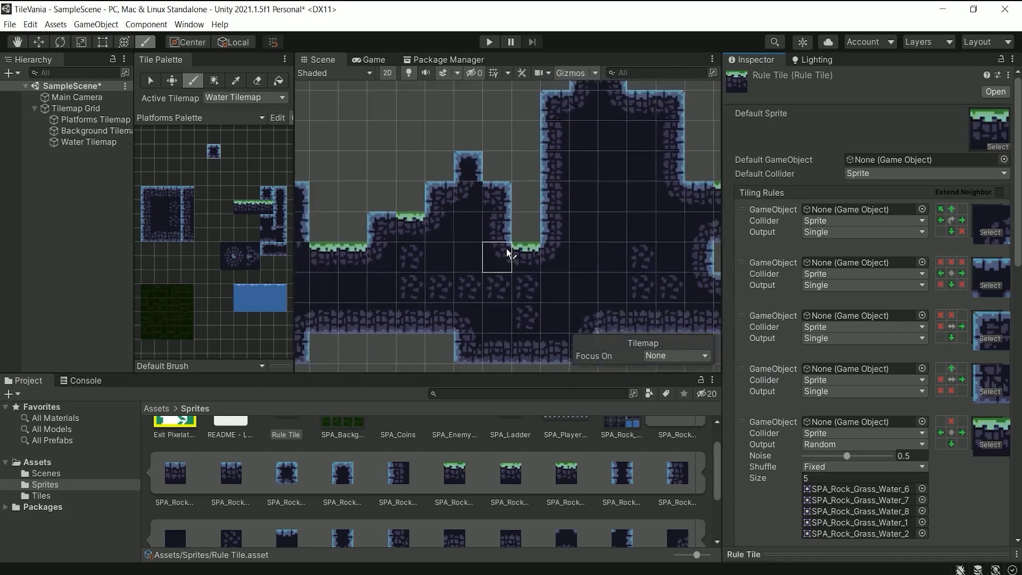
pyautogui.scroll(-2, 506, 246)
pyautogui.moveTo(566, 167); pyautogui.dragTo(522, 291, button='middle')
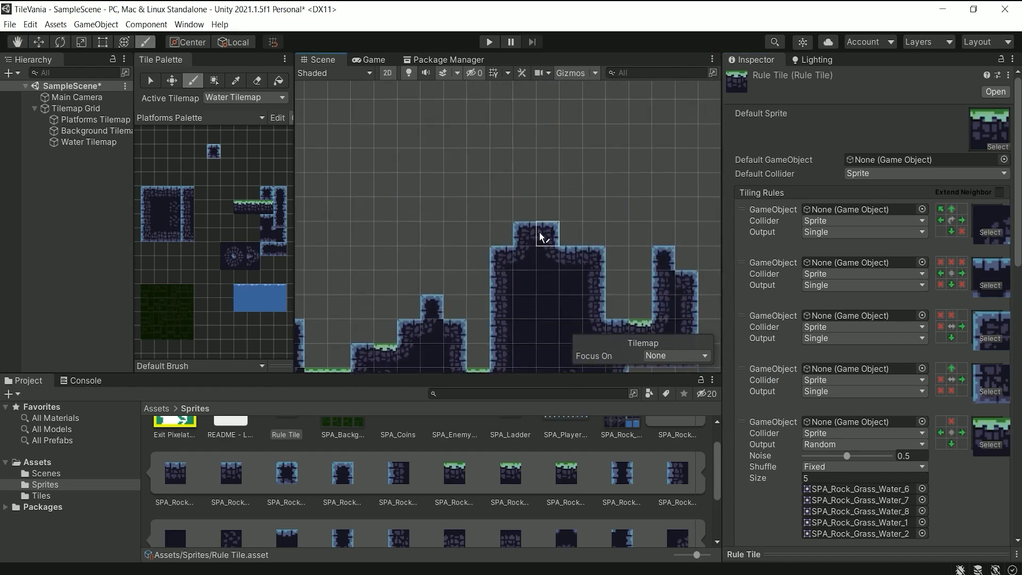
pyautogui.click(548, 204)
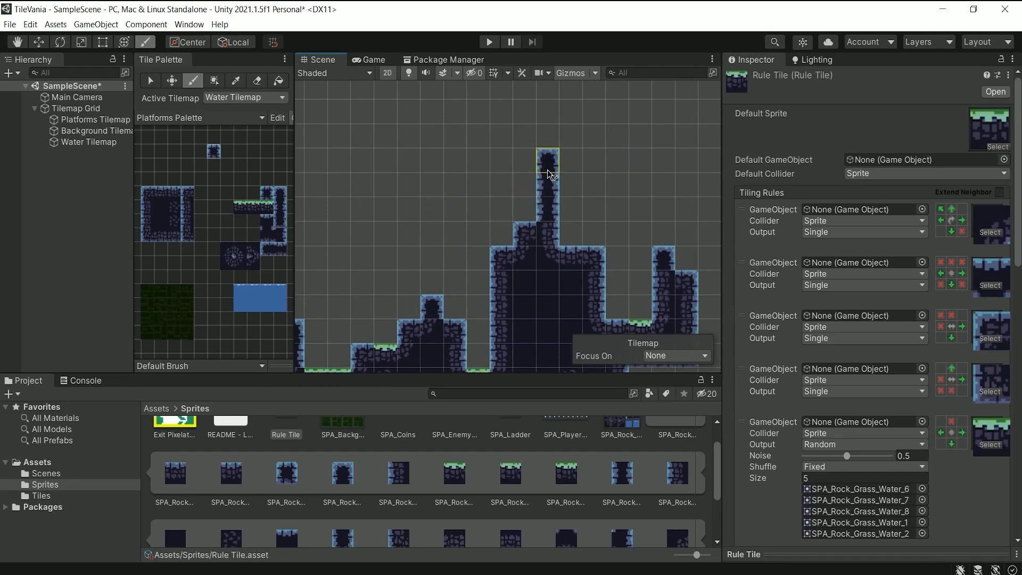
pyautogui.click(562, 256)
# Paint an isolated tile beside the new column, and add side arms of one tile on its left and two on its right
pyautogui.scroll(-3, 915, 360)
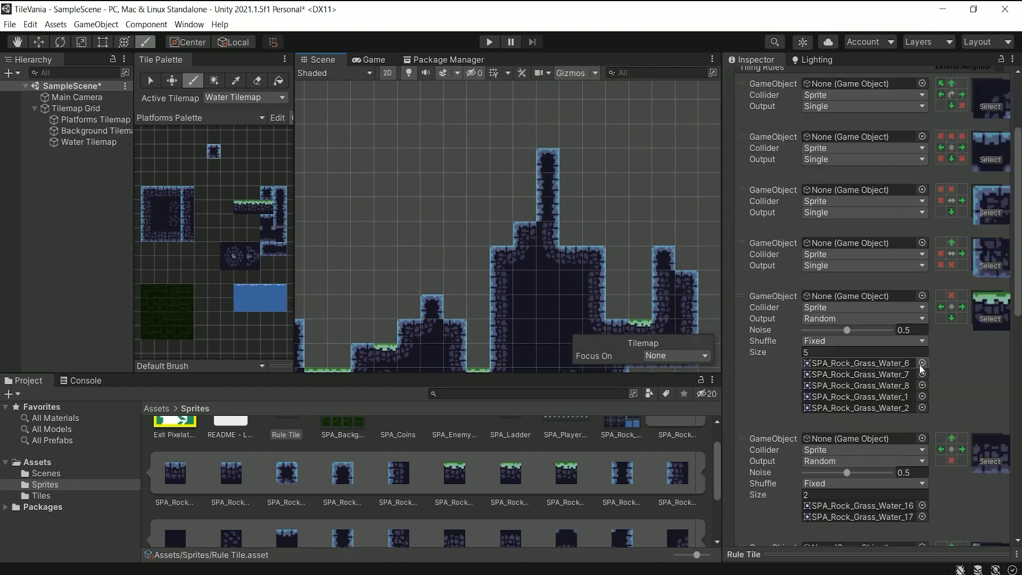
pyautogui.scroll(-10, 920, 367)
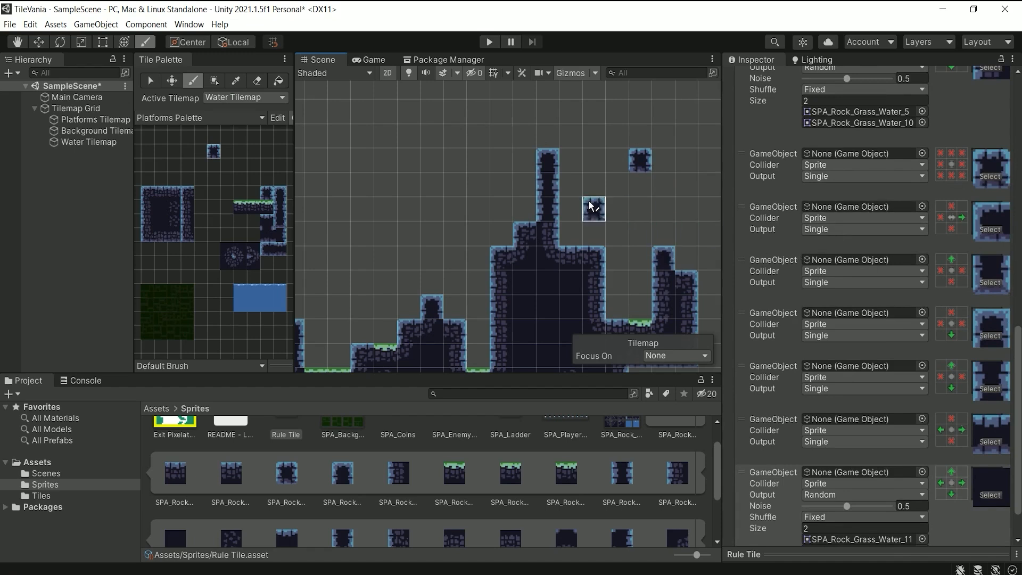
pyautogui.click(524, 185)
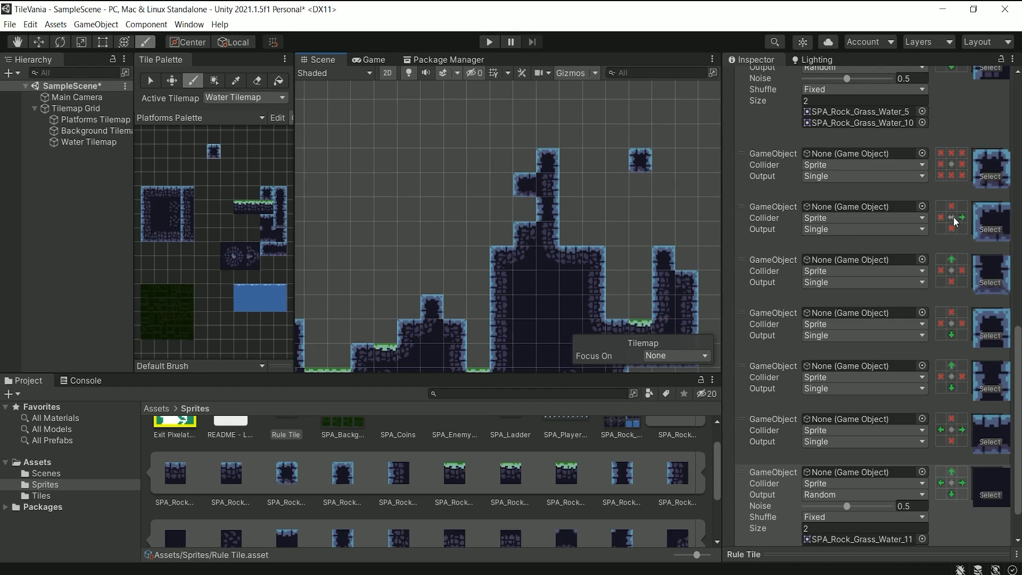
pyautogui.click(573, 183)
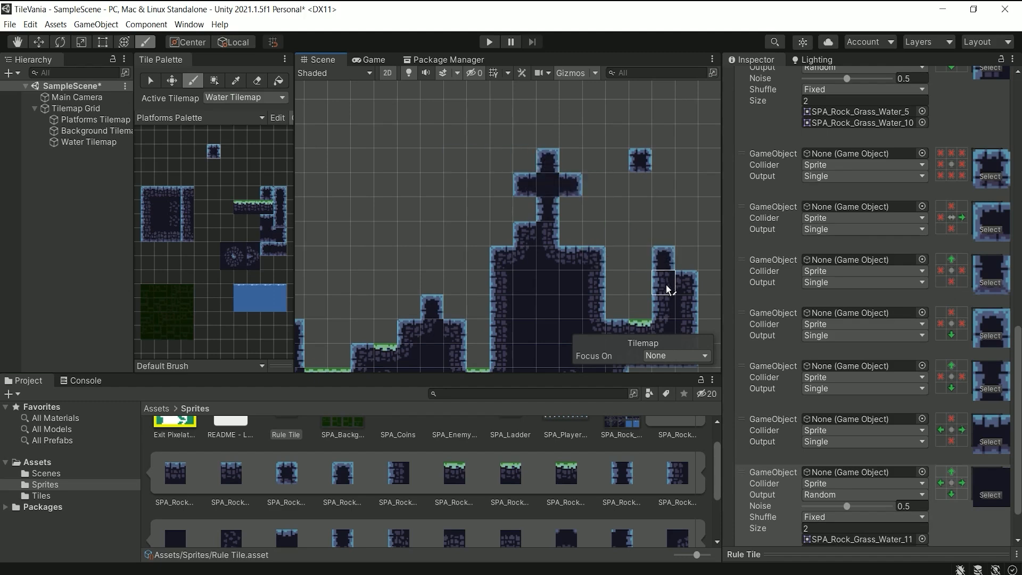
pyautogui.click(586, 187)
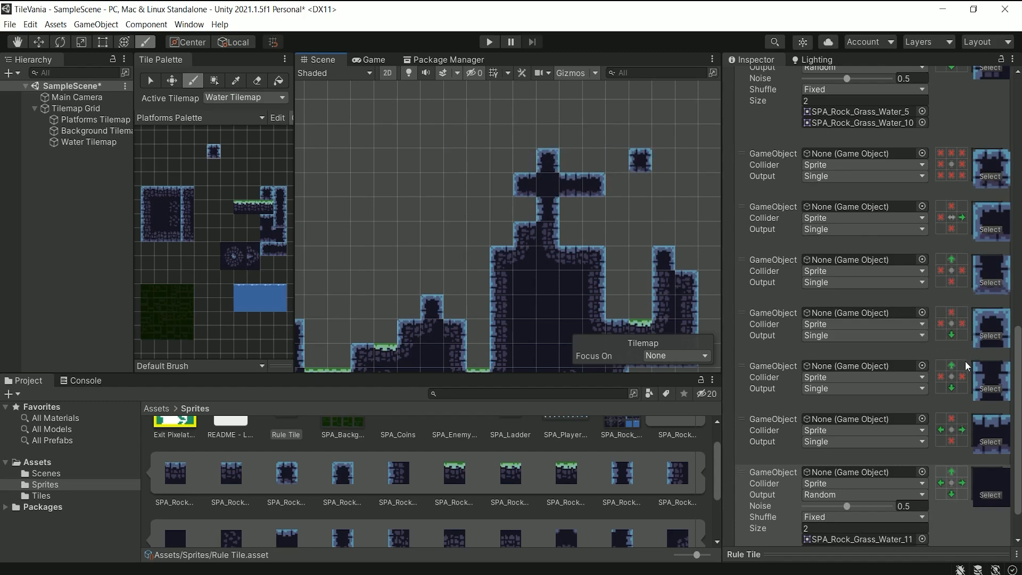
# Extend the smaller peak upward by three tiles and paint a four-tile horizontal arm on its left side
pyautogui.scroll(-2, 969, 378)
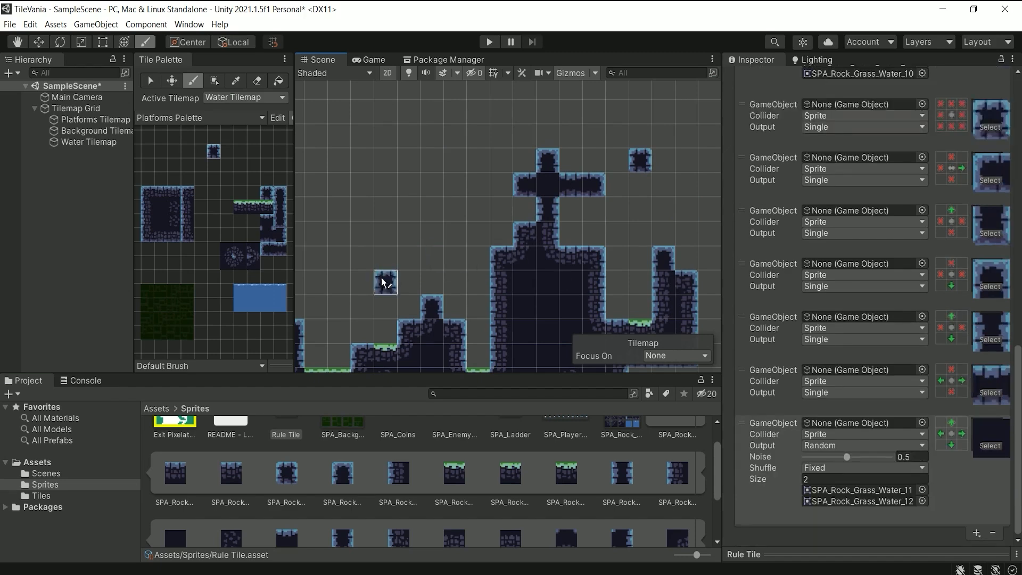
pyautogui.moveTo(437, 294); pyautogui.dragTo(433, 234)
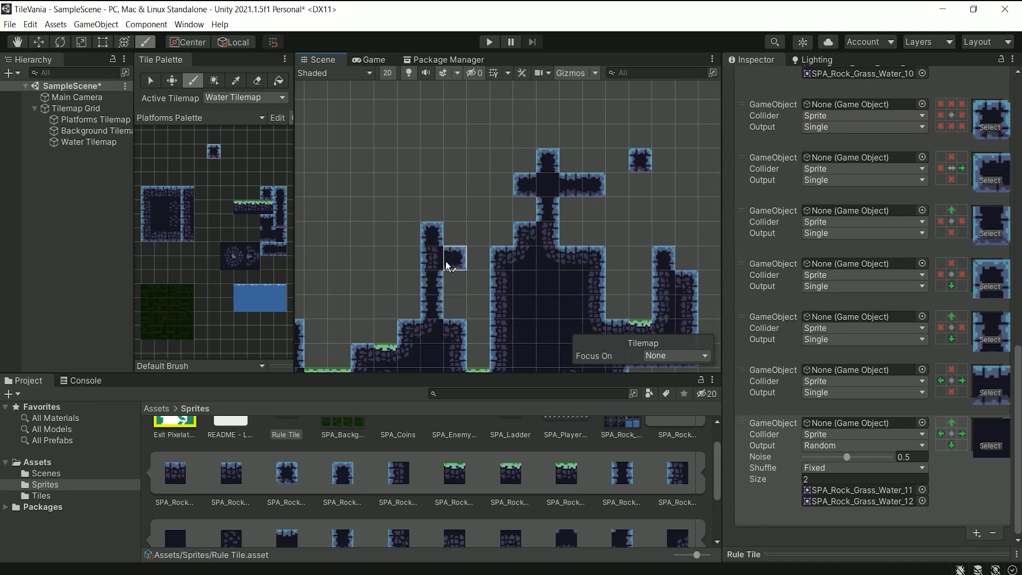
pyautogui.moveTo(432, 270)
pyautogui.mouseDown()
pyautogui.moveTo(337, 269)
pyautogui.moveTo(366, 268)
pyautogui.mouseUp()
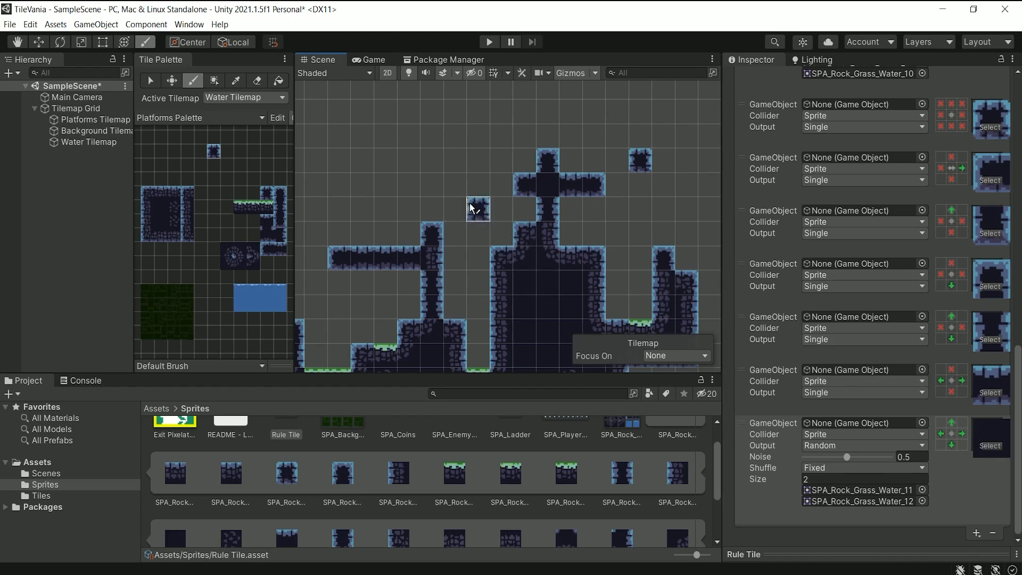
# Paint a floating three-by-three rock block with a two-tile-high extension on its right, and return to the first tiling rules
pyautogui.click(386, 157)
pyautogui.moveTo(389, 153)
pyautogui.mouseDown()
pyautogui.moveTo(407, 140)
pyautogui.moveTo(453, 178)
pyautogui.moveTo(424, 201)
pyautogui.moveTo(386, 181)
pyautogui.moveTo(413, 163)
pyautogui.mouseUp()
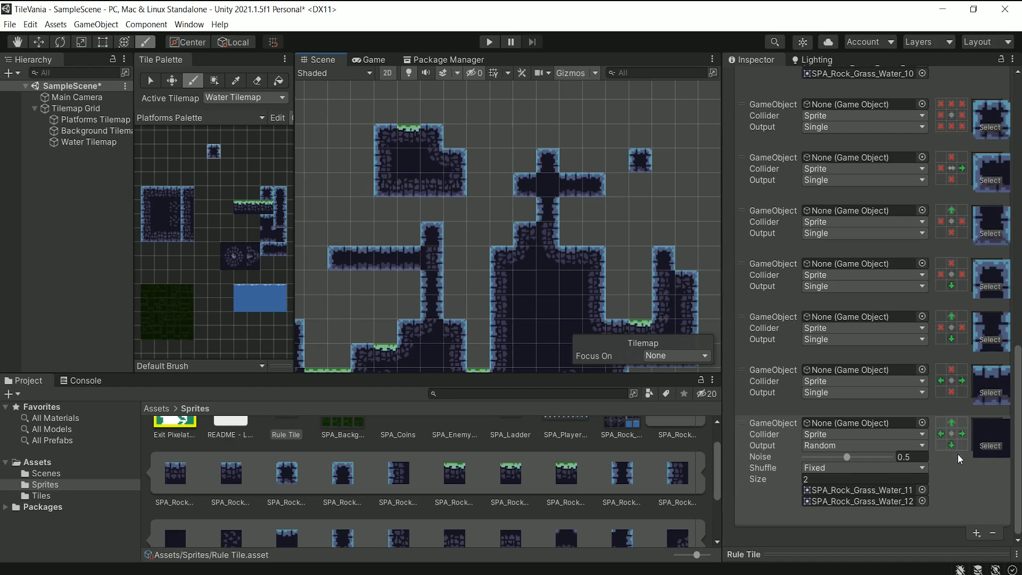
pyautogui.scroll(10, 956, 453)
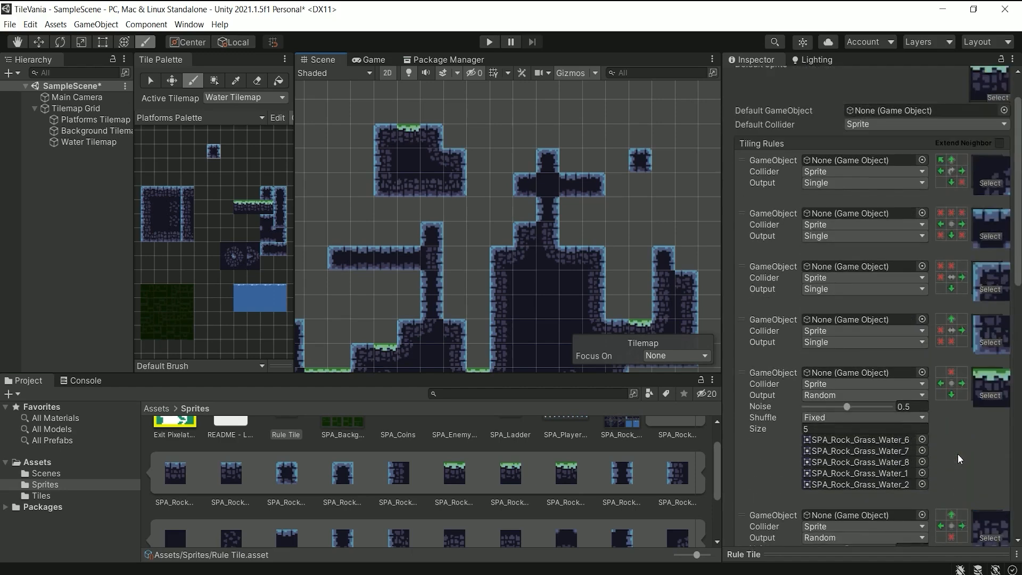
pyautogui.scroll(2, 957, 458)
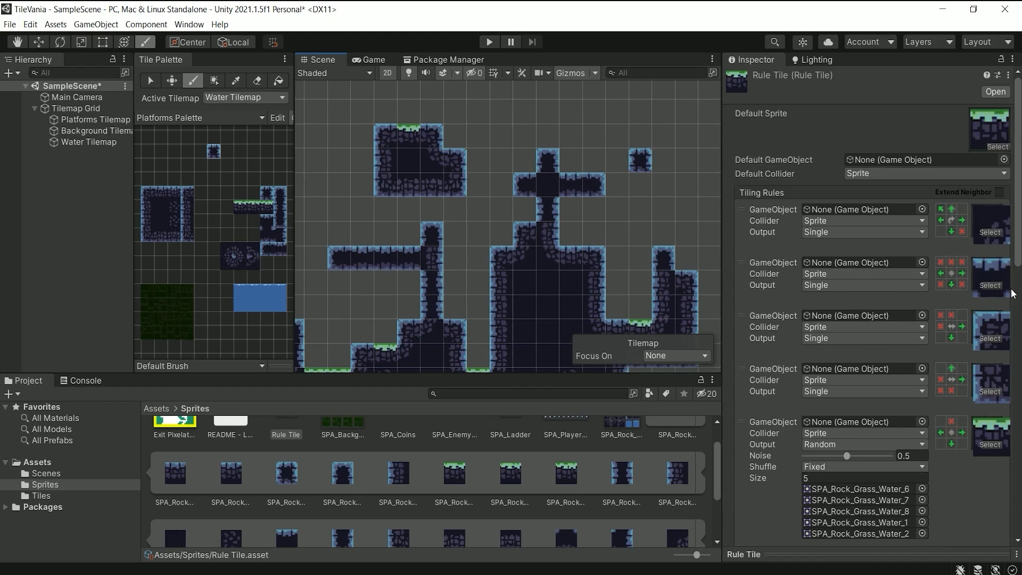
# Examine the T-junction tile above the hanging tile on the right-hand platform against the second tiling rule
pyautogui.scroll(2, 516, 306)
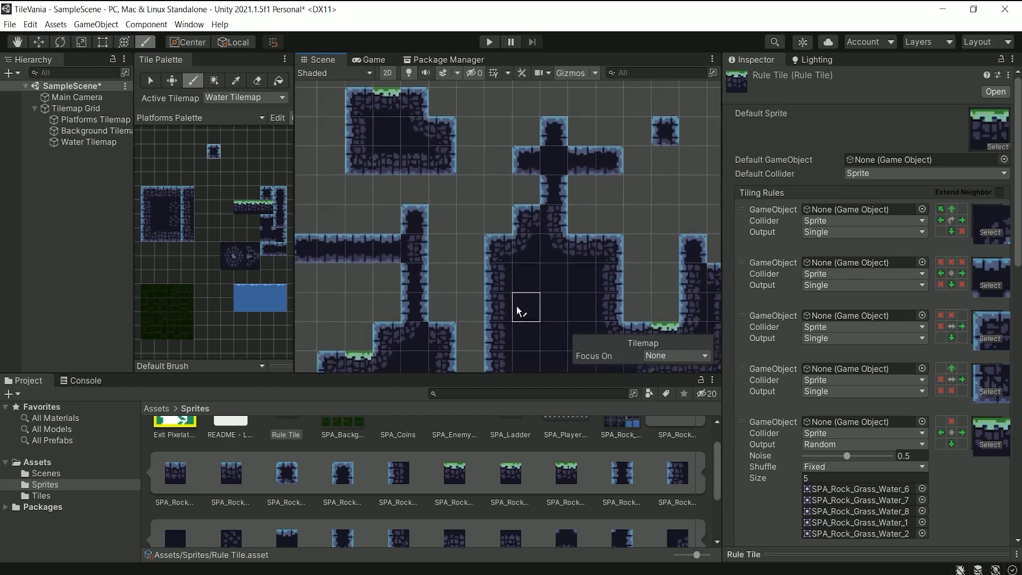
pyautogui.moveTo(525, 325)
pyautogui.mouseDown(button='middle')
pyautogui.moveTo(498, 106)
pyautogui.moveTo(547, 109)
pyautogui.moveTo(636, 156)
pyautogui.moveTo(583, 199)
pyautogui.moveTo(613, 203)
pyautogui.mouseUp(button='middle')
pyautogui.moveTo(505, 222); pyautogui.dragTo(423, 189, button='middle')
pyautogui.scroll(-3, 538, 203)
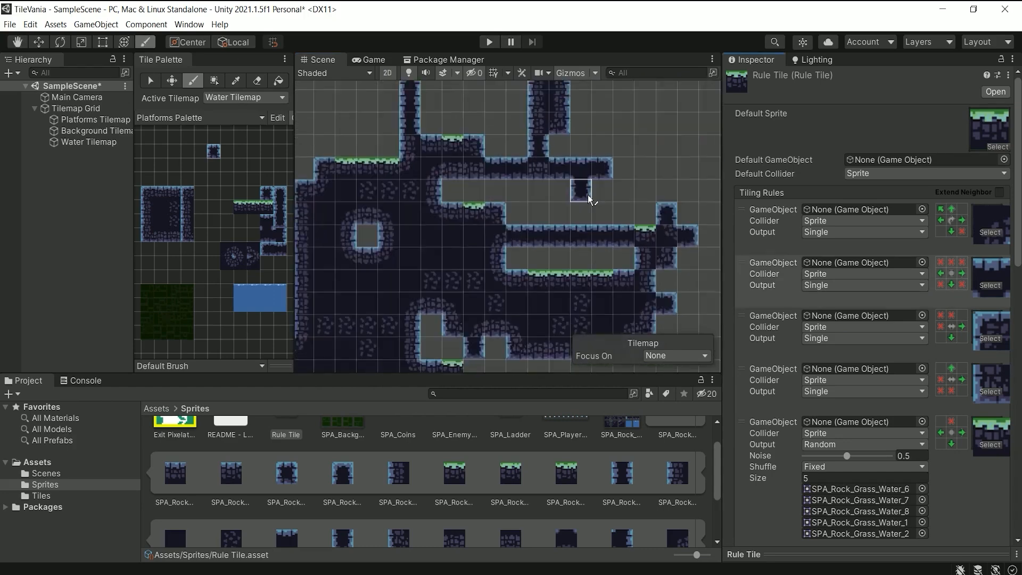
pyautogui.scroll(4, 588, 195)
pyautogui.scroll(3, 588, 191)
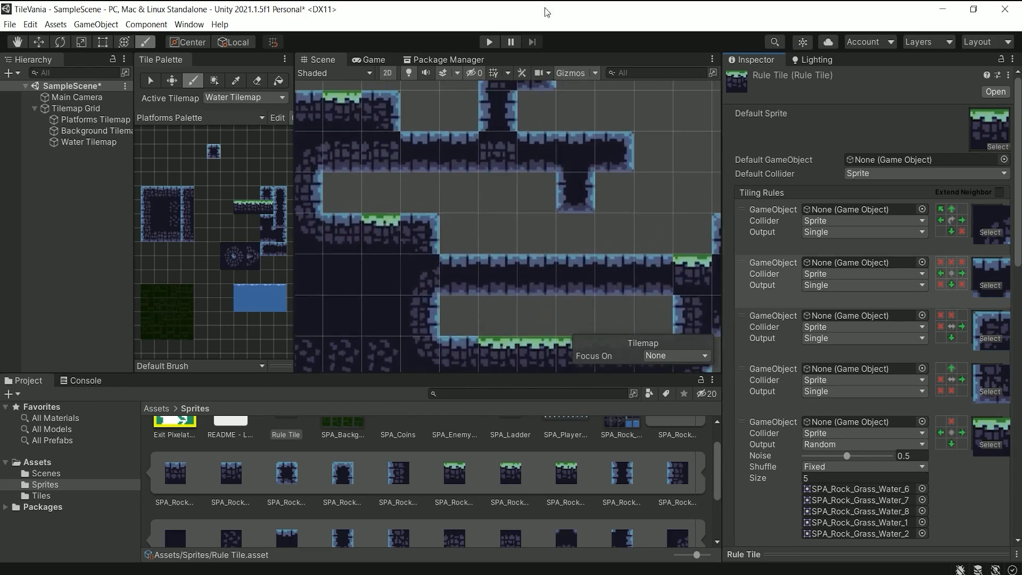
pyautogui.moveTo(639, 154); pyautogui.dragTo(585, 173, button='middle')
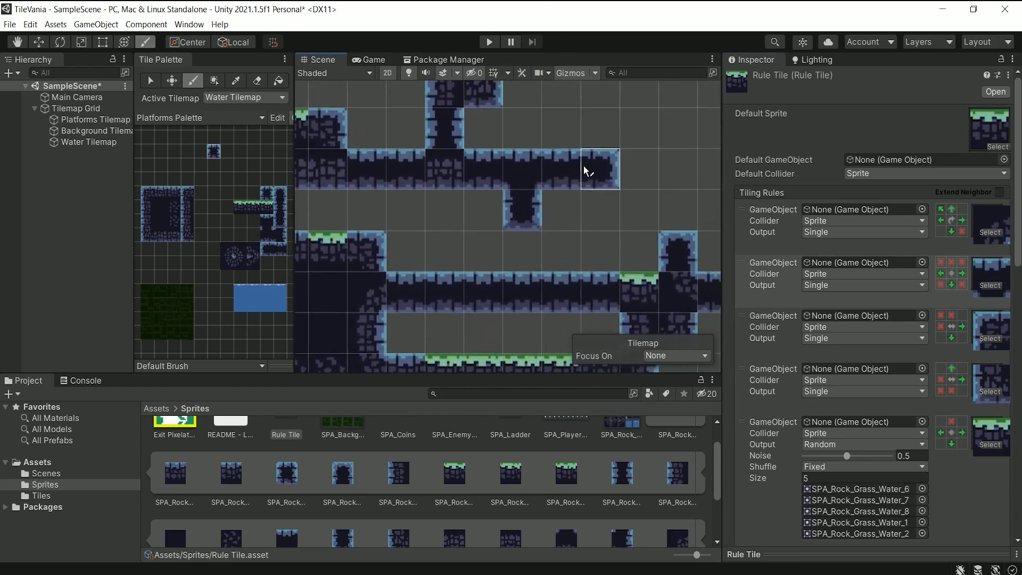
pyautogui.click(514, 161)
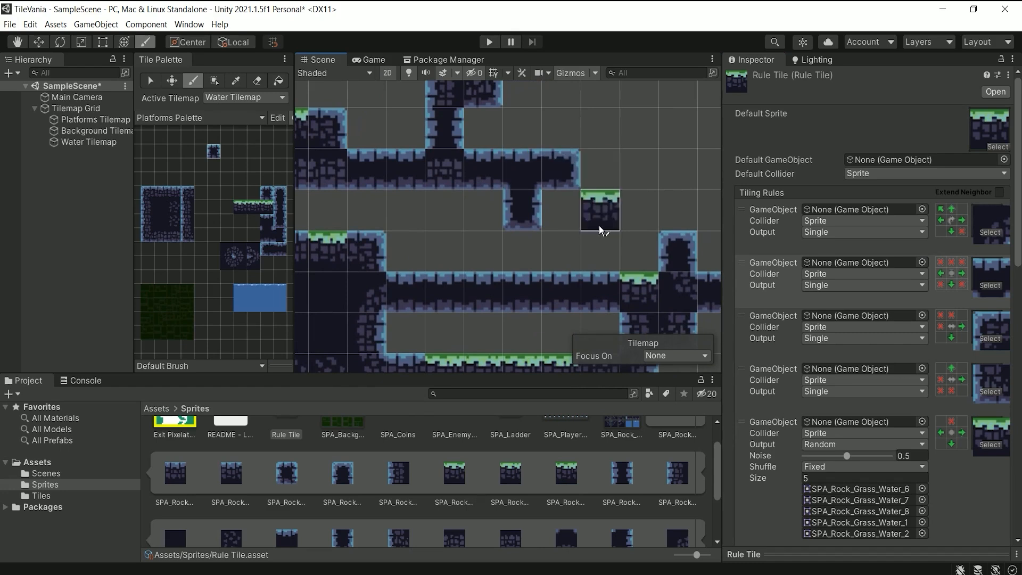
pyautogui.click(561, 175)
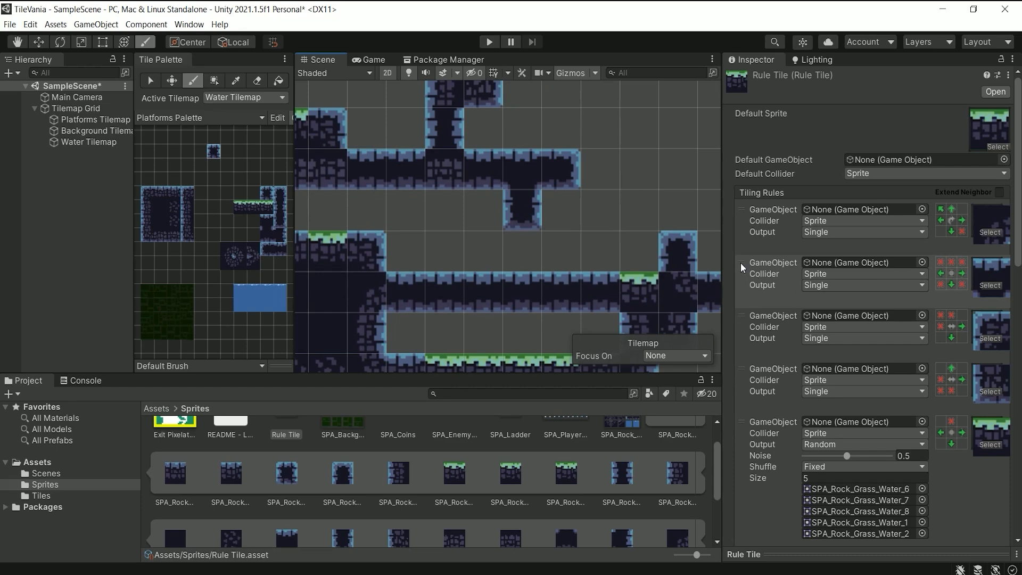
# Try the second tiling rule at the end of the rule list, and return it to second place
pyautogui.moveTo(740, 260); pyautogui.dragTo(780, 468)
pyautogui.scroll(-20, 777, 417)
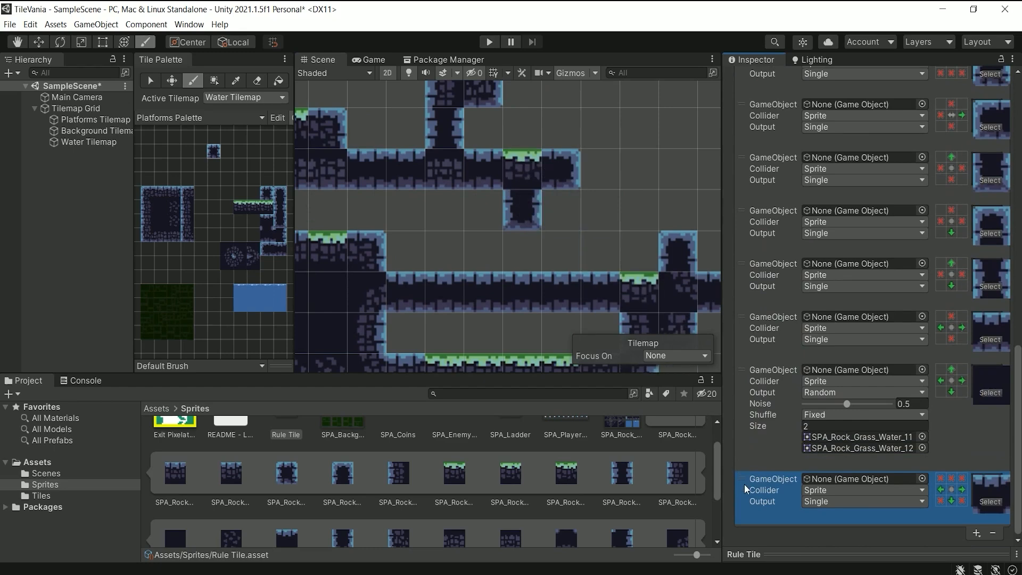
pyautogui.moveTo(742, 477); pyautogui.dragTo(766, 261)
pyautogui.scroll(6, 751, 305)
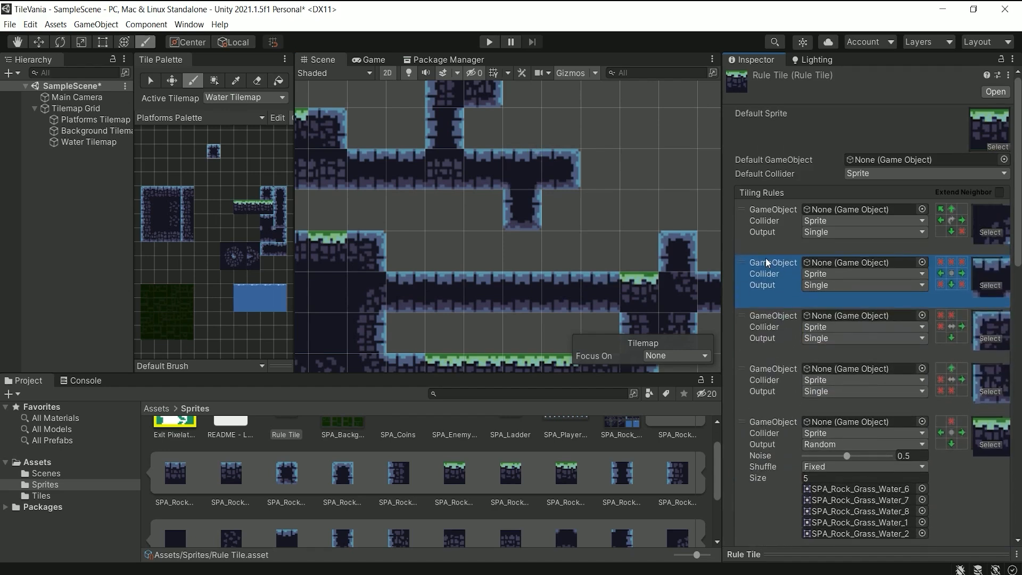
# Check the T-junction tile again and review all the painted platforms across the scene
pyautogui.click(528, 163)
pyautogui.scroll(-3, 575, 272)
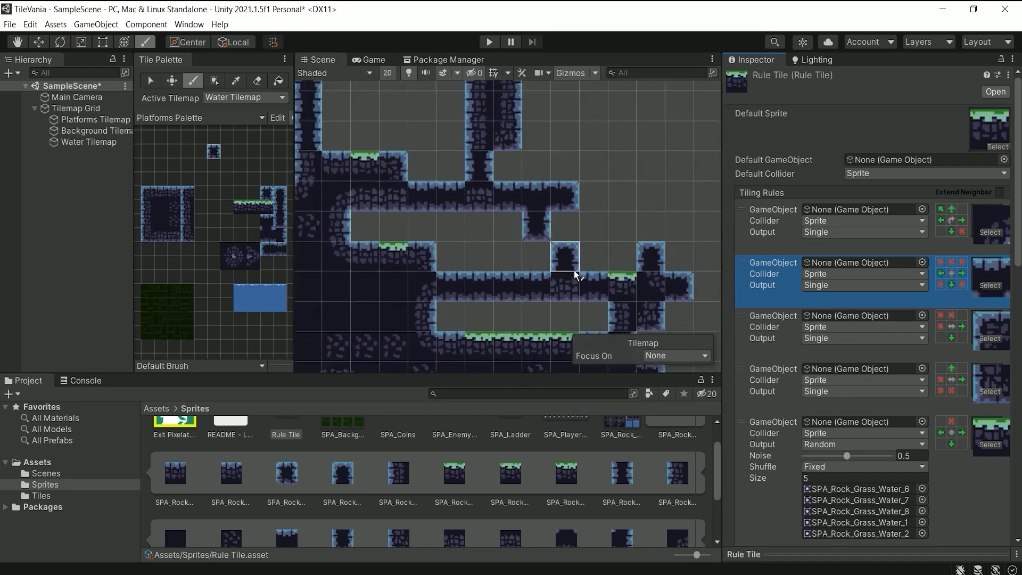
pyautogui.scroll(-5, 574, 269)
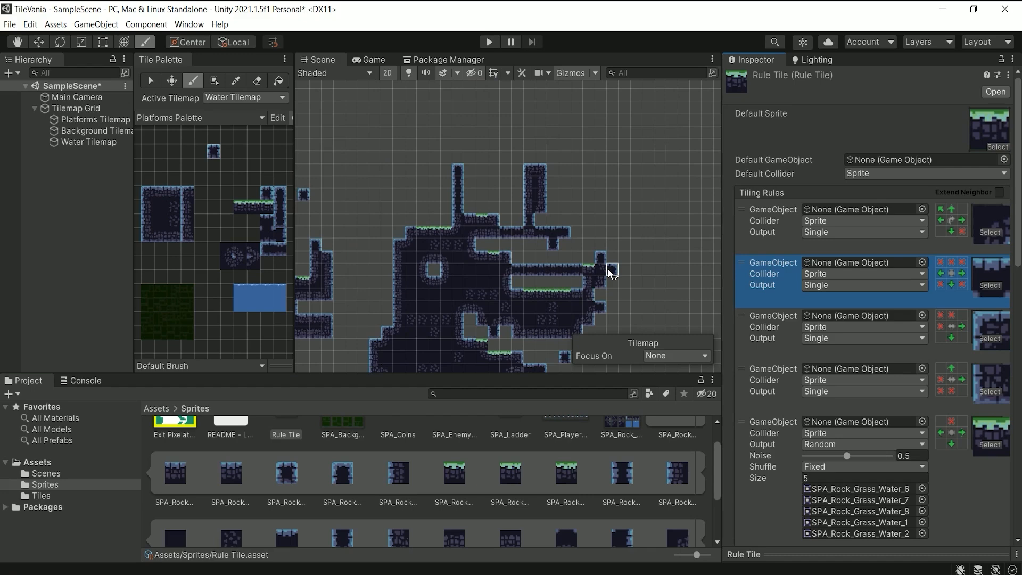
pyautogui.moveTo(500, 279); pyautogui.dragTo(545, 213, button='middle')
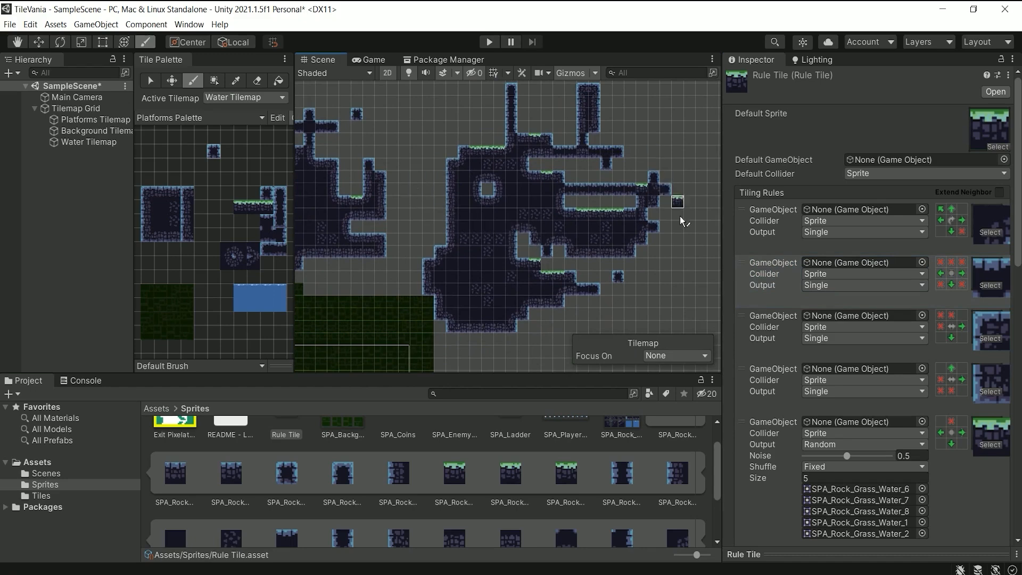
pyautogui.moveTo(360, 254); pyautogui.dragTo(553, 250, button='middle')
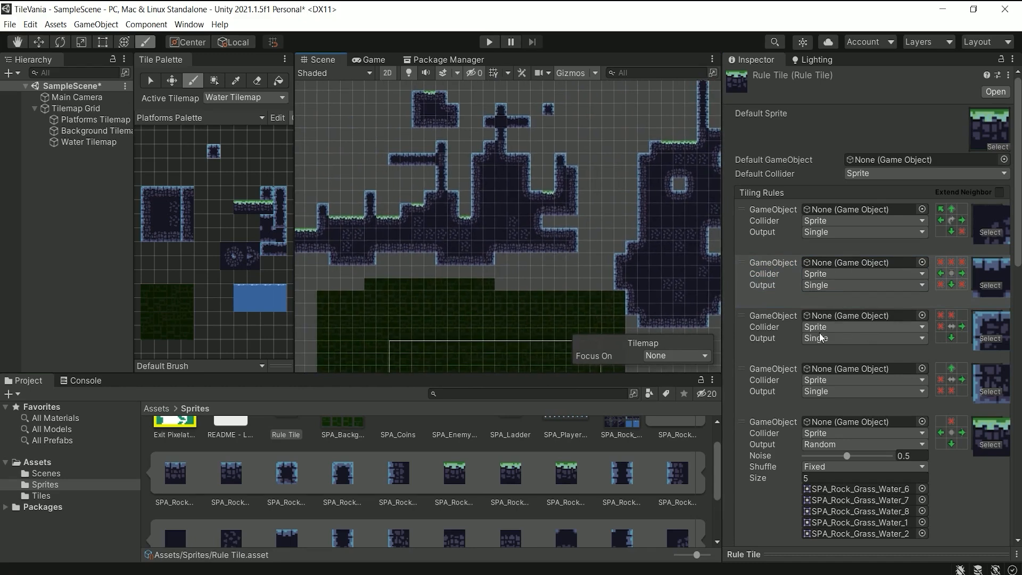